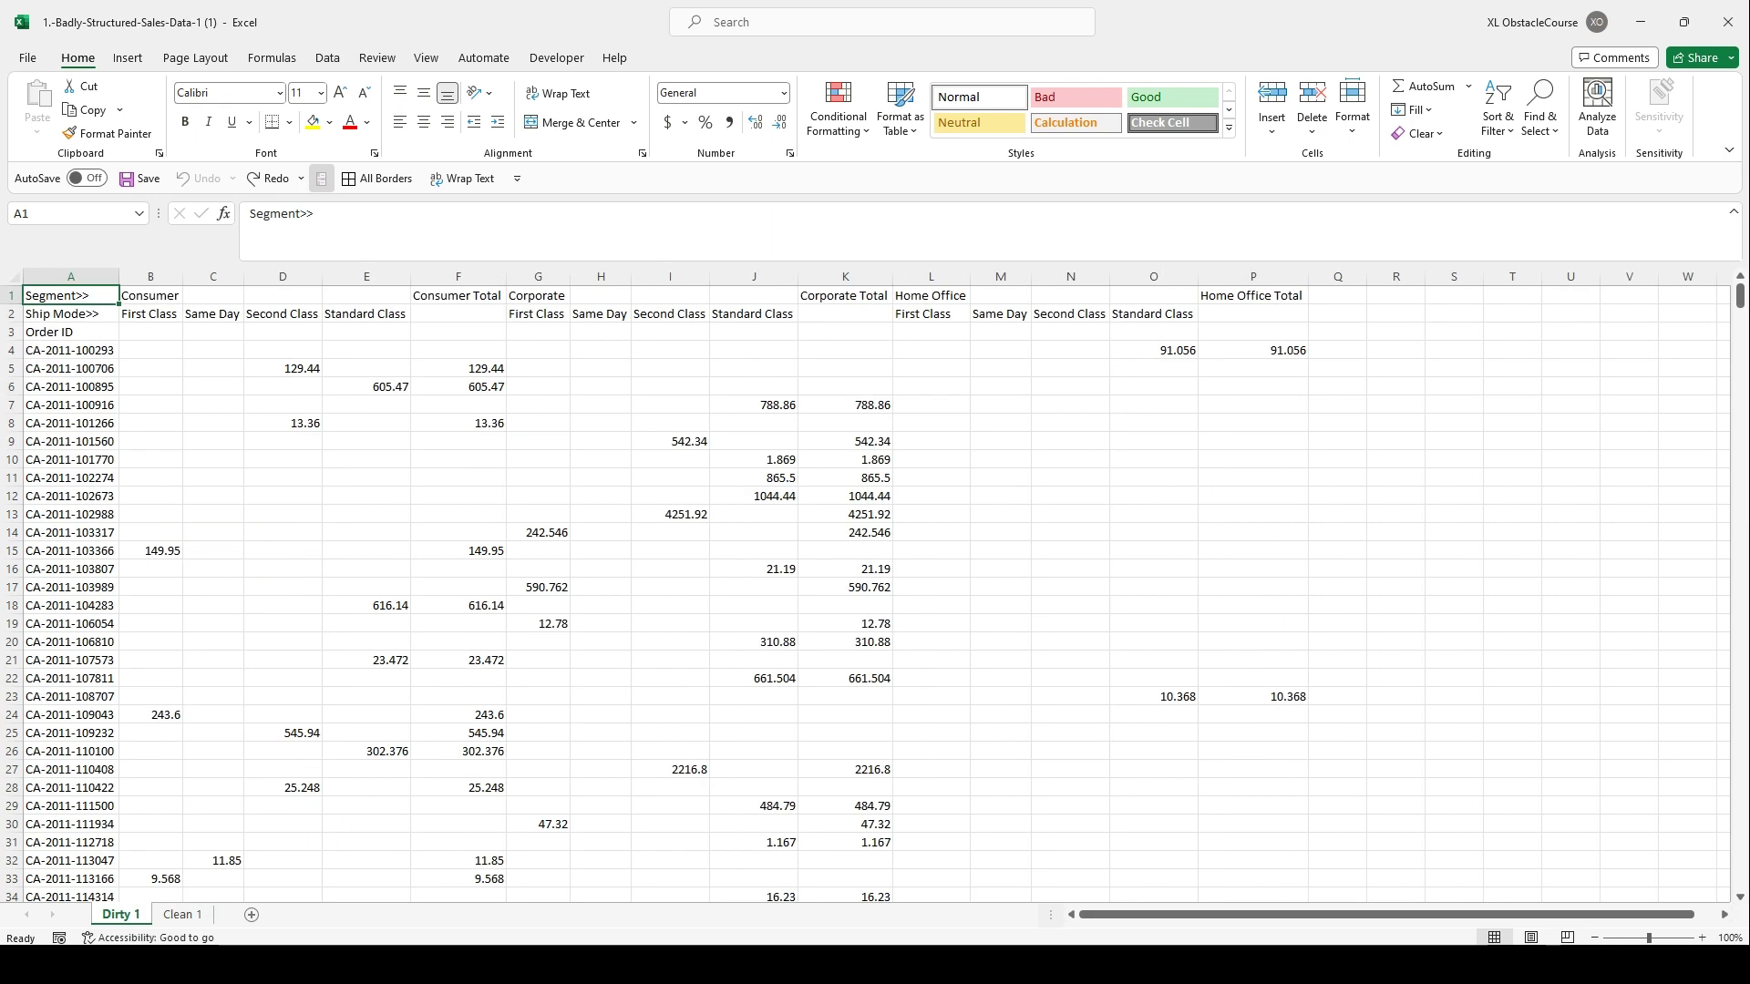
Delete the Consumer Total column from the sales data.
{"action": "key", "text": "Right"}
{"action": "key", "text": "Right"}
{"action": "key", "text": "Right"}
{"action": "key", "text": "Right"}
{"action": "key", "text": "Right"}
{"action": "key", "text": "ctrl+space"}
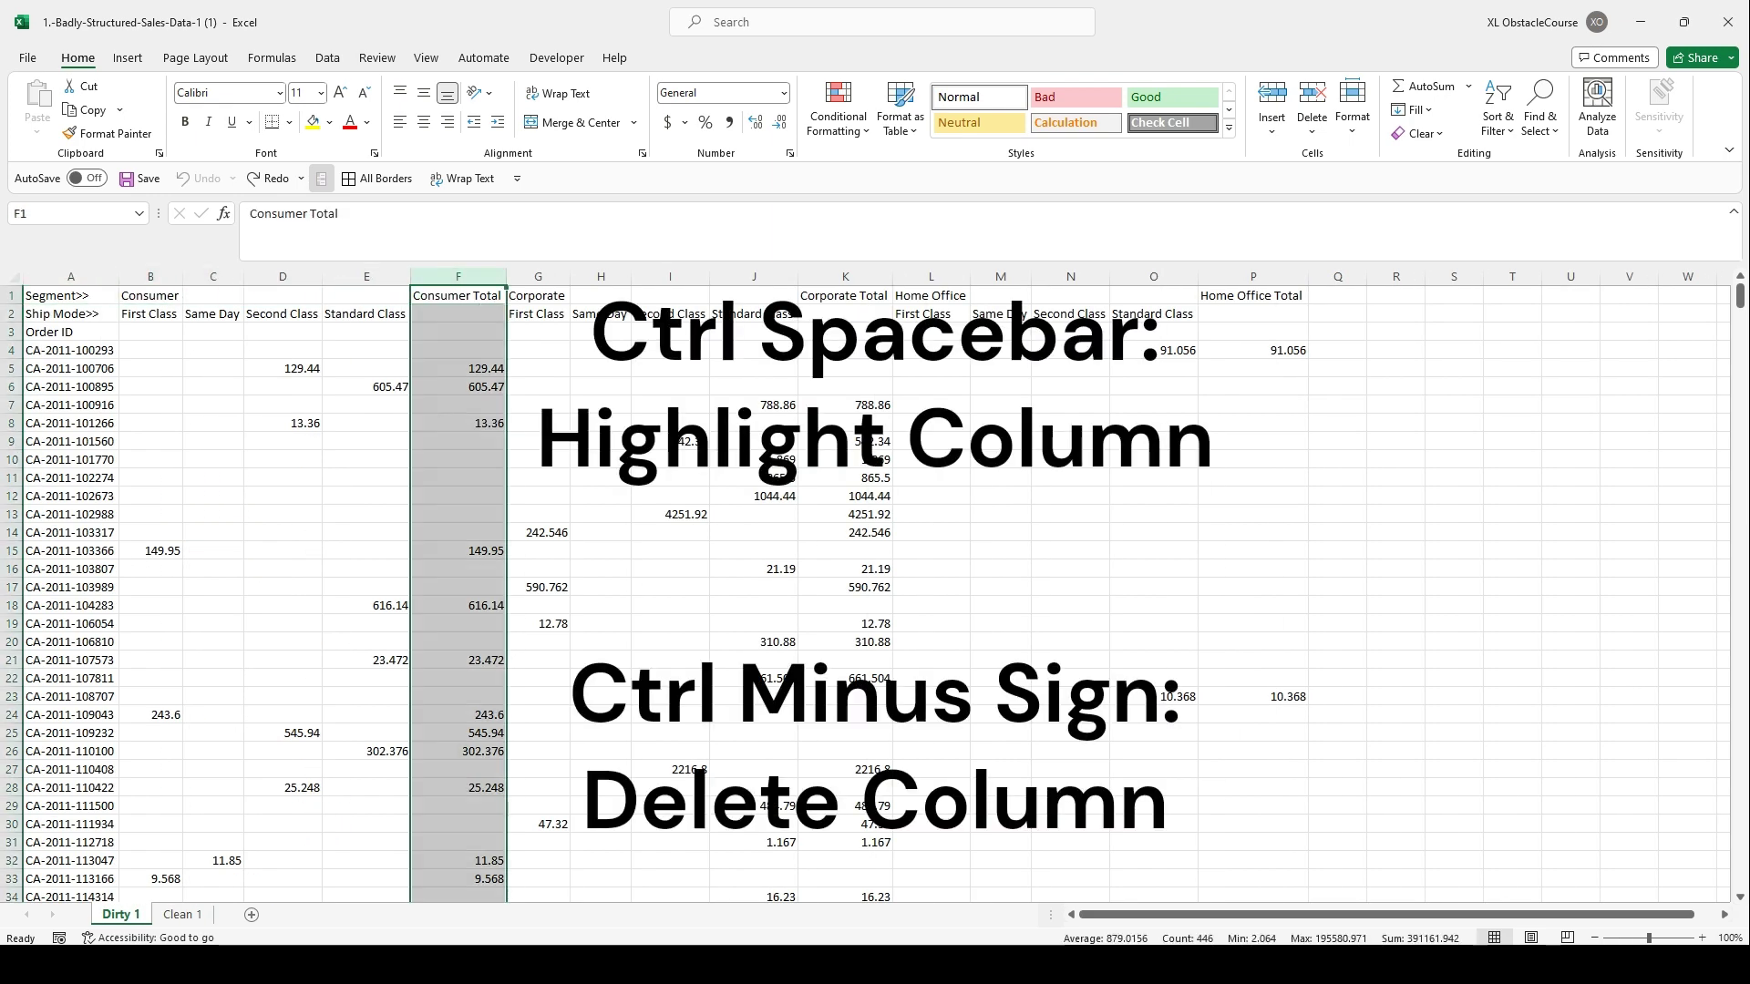
{"action": "key", "text": "ctrl+minus"}
Delete the Corporate Total column from the sales data.
{"action": "key", "text": "Right"}
{"action": "key", "text": "Right"}
{"action": "key", "text": "Right"}
{"action": "key", "text": "Right"}
{"action": "key", "text": "ctrl+space"}
{"action": "key", "text": "ctrl+minus"}
Delete the Home Office Total column from the sales data.
{"action": "key", "text": "Right"}
{"action": "key", "text": "Right"}
{"action": "key", "text": "Right"}
{"action": "key", "text": "Right"}
{"action": "key", "text": "ctrl+space"}
{"action": "key", "text": "ctrl+minus"}
Fill the Consumer label from B1 across to E1 so every Consumer ship mode column has its segment.
{"action": "key", "text": "ctrl+Left"}
{"action": "key", "text": "ctrl+Left"}
{"action": "key", "text": "ctrl+Left"}
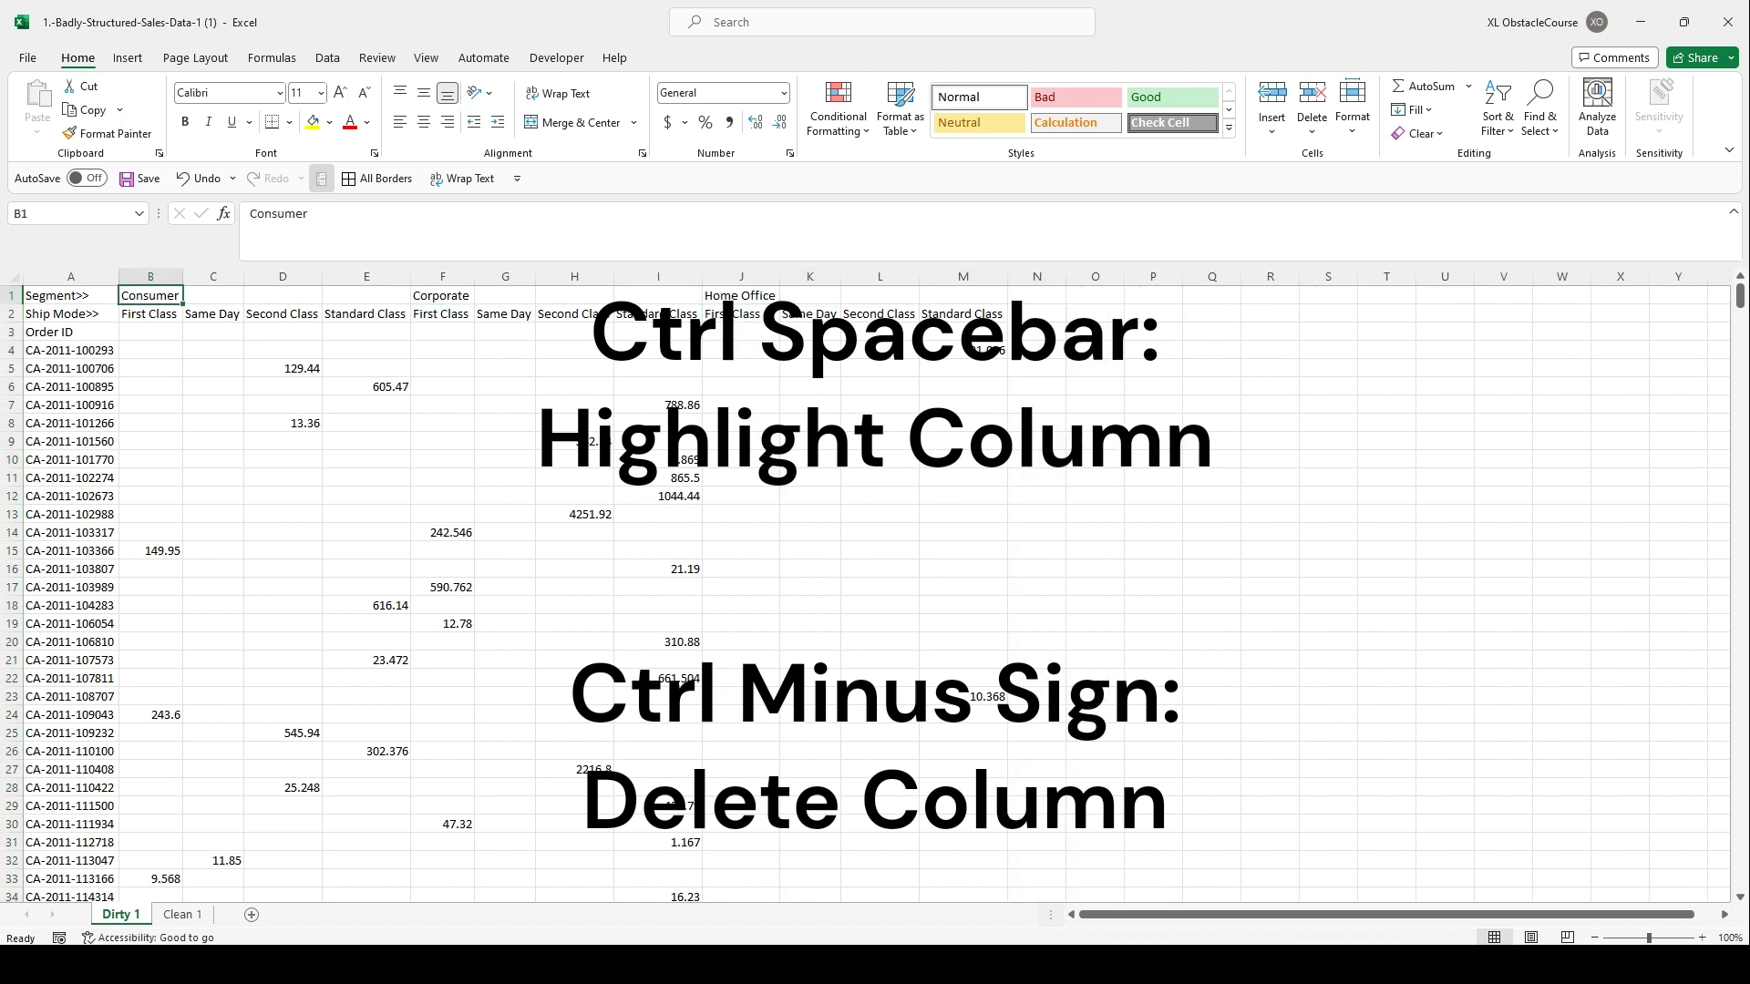
{"action": "key", "text": "shift+Right"}
{"action": "key", "text": "shift+Right"}
{"action": "key", "text": "shift+Right"}
{"action": "key", "text": "ctrl+r"}
Fill the Corporate label from F1 across to I1.
{"action": "key", "text": "ctrl+Right"}
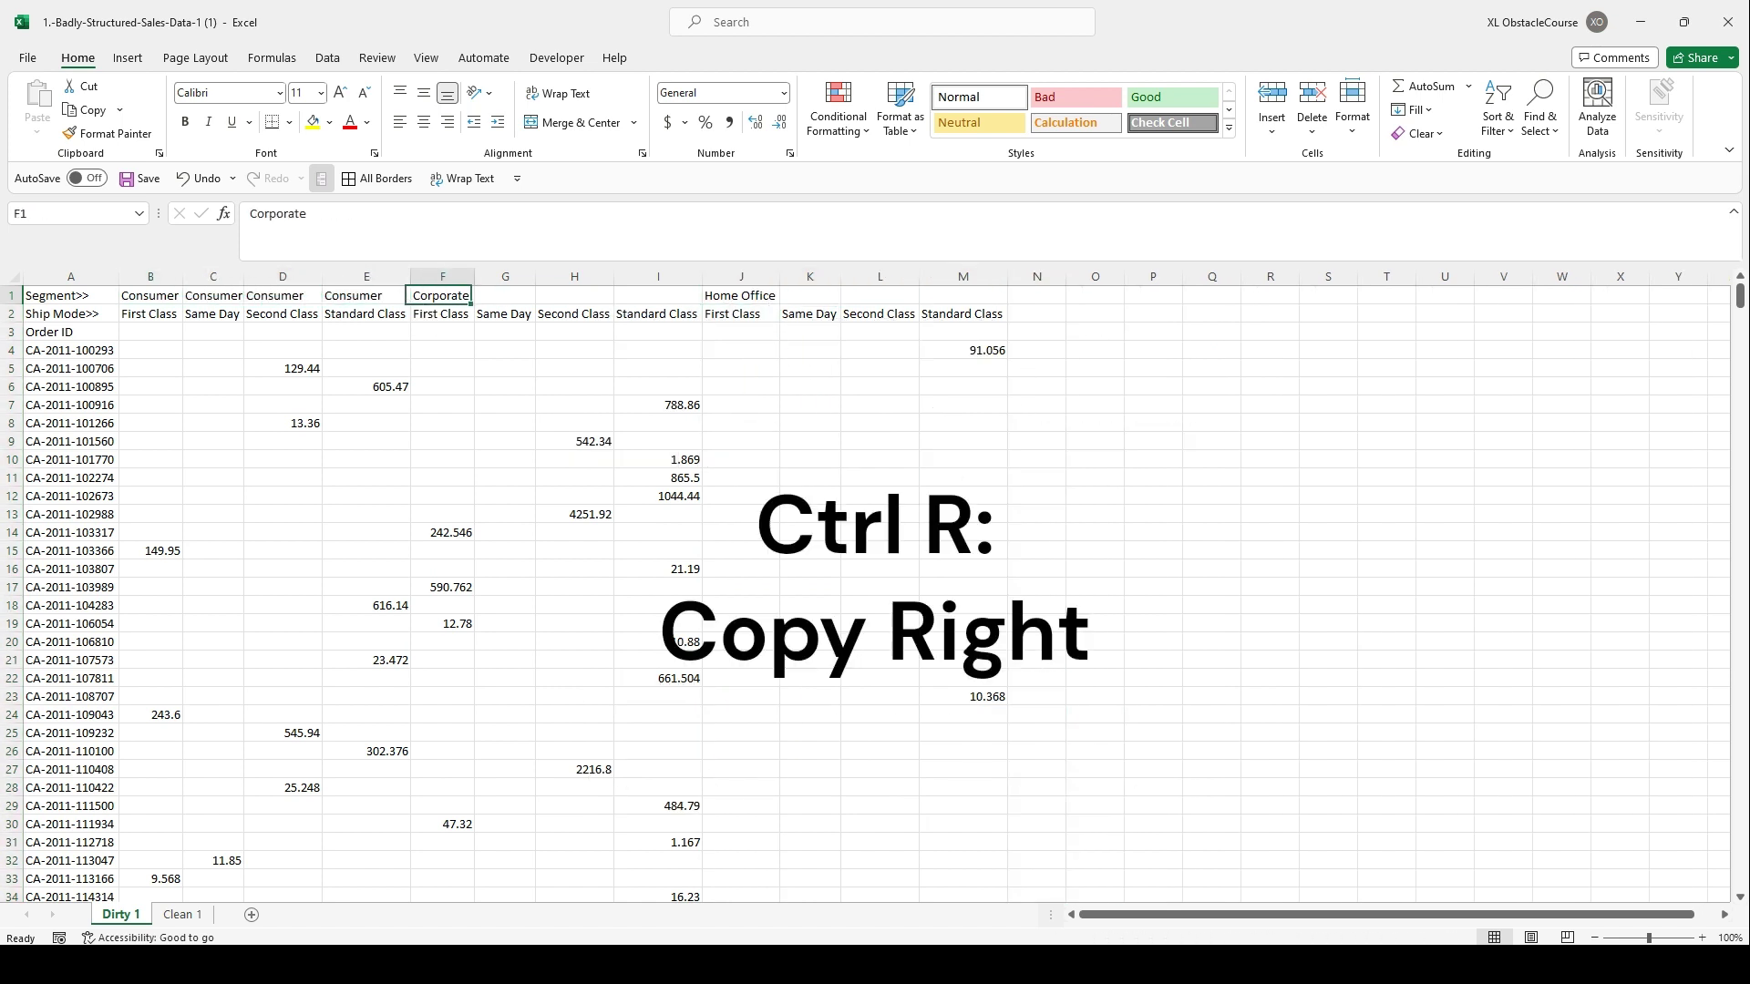
{"action": "key", "text": "shift+Right"}
{"action": "key", "text": "shift+Right"}
{"action": "key", "text": "shift+Right"}
{"action": "key", "text": "ctrl+r"}
Fill the Home Office label from J1 across to M1.
{"action": "key", "text": "ctrl+Right"}
{"action": "key", "text": "shift+Right"}
{"action": "key", "text": "shift+Right"}
{"action": "key", "text": "shift+Right"}
{"action": "key", "text": "ctrl+r"}
Enter the formula =B1&"@"&B2 in B3 to join the segment and ship mode with an @ separator.
{"action": "key", "text": "Home"}
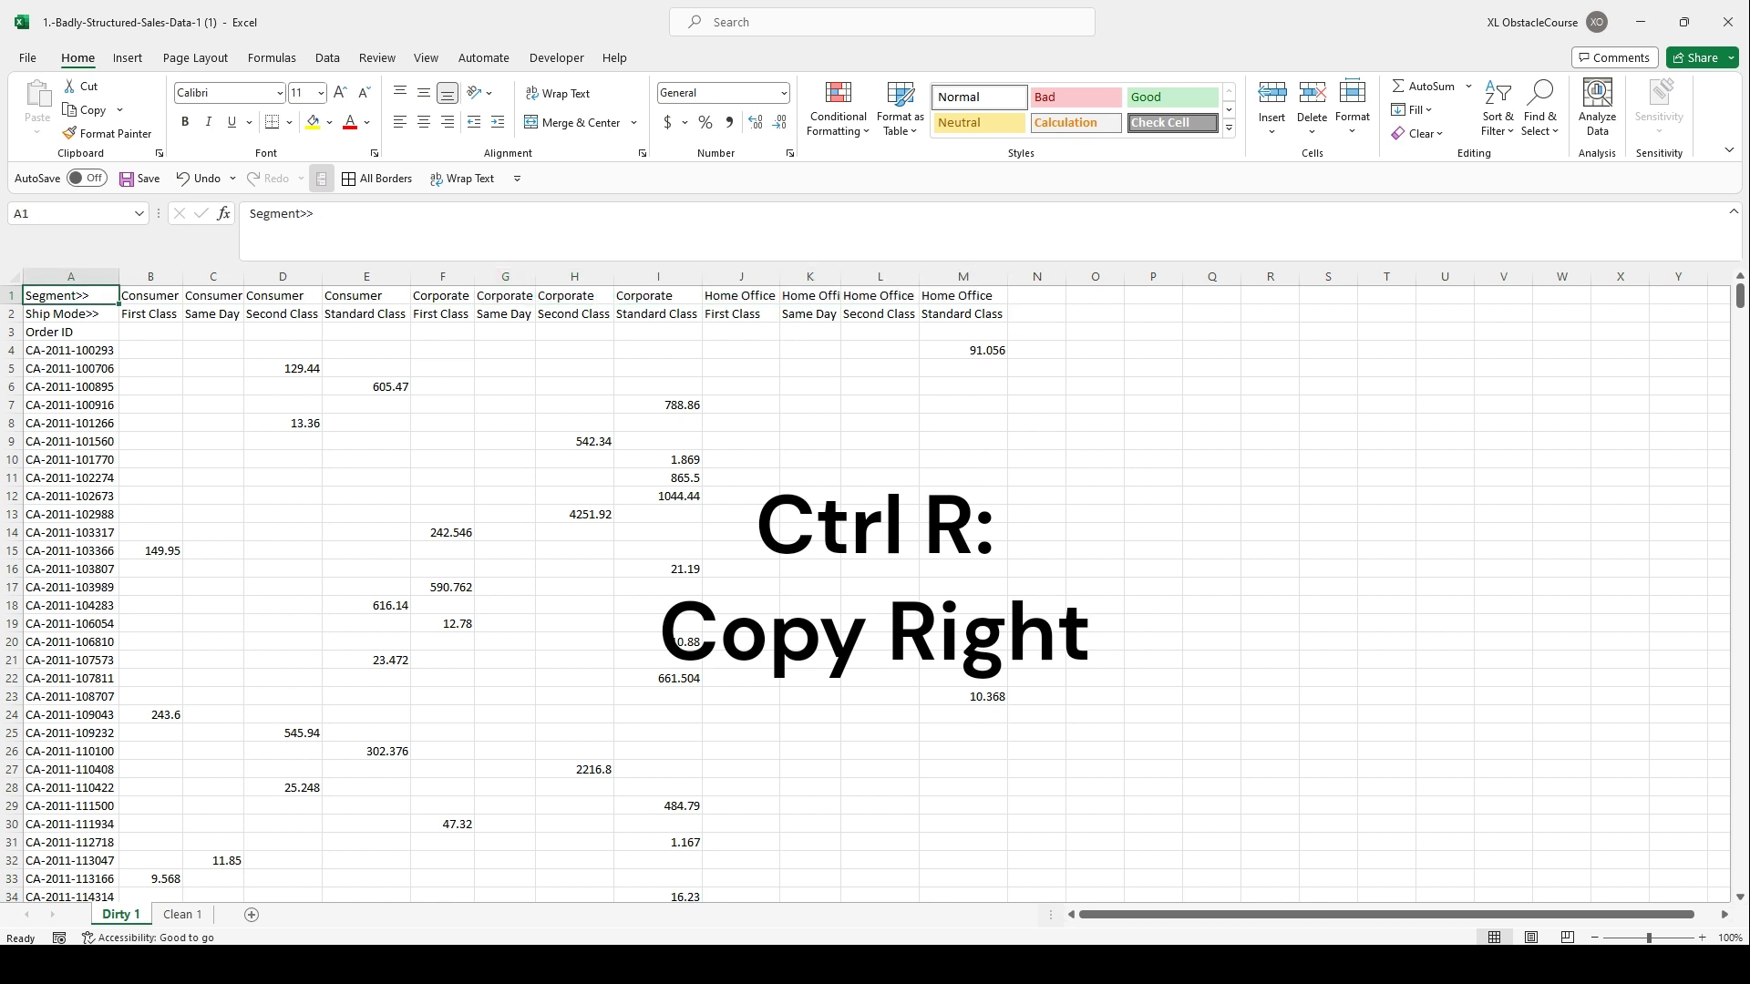
{"action": "key", "text": "Down"}
{"action": "key", "text": "Down"}
{"action": "key", "text": "Right"}
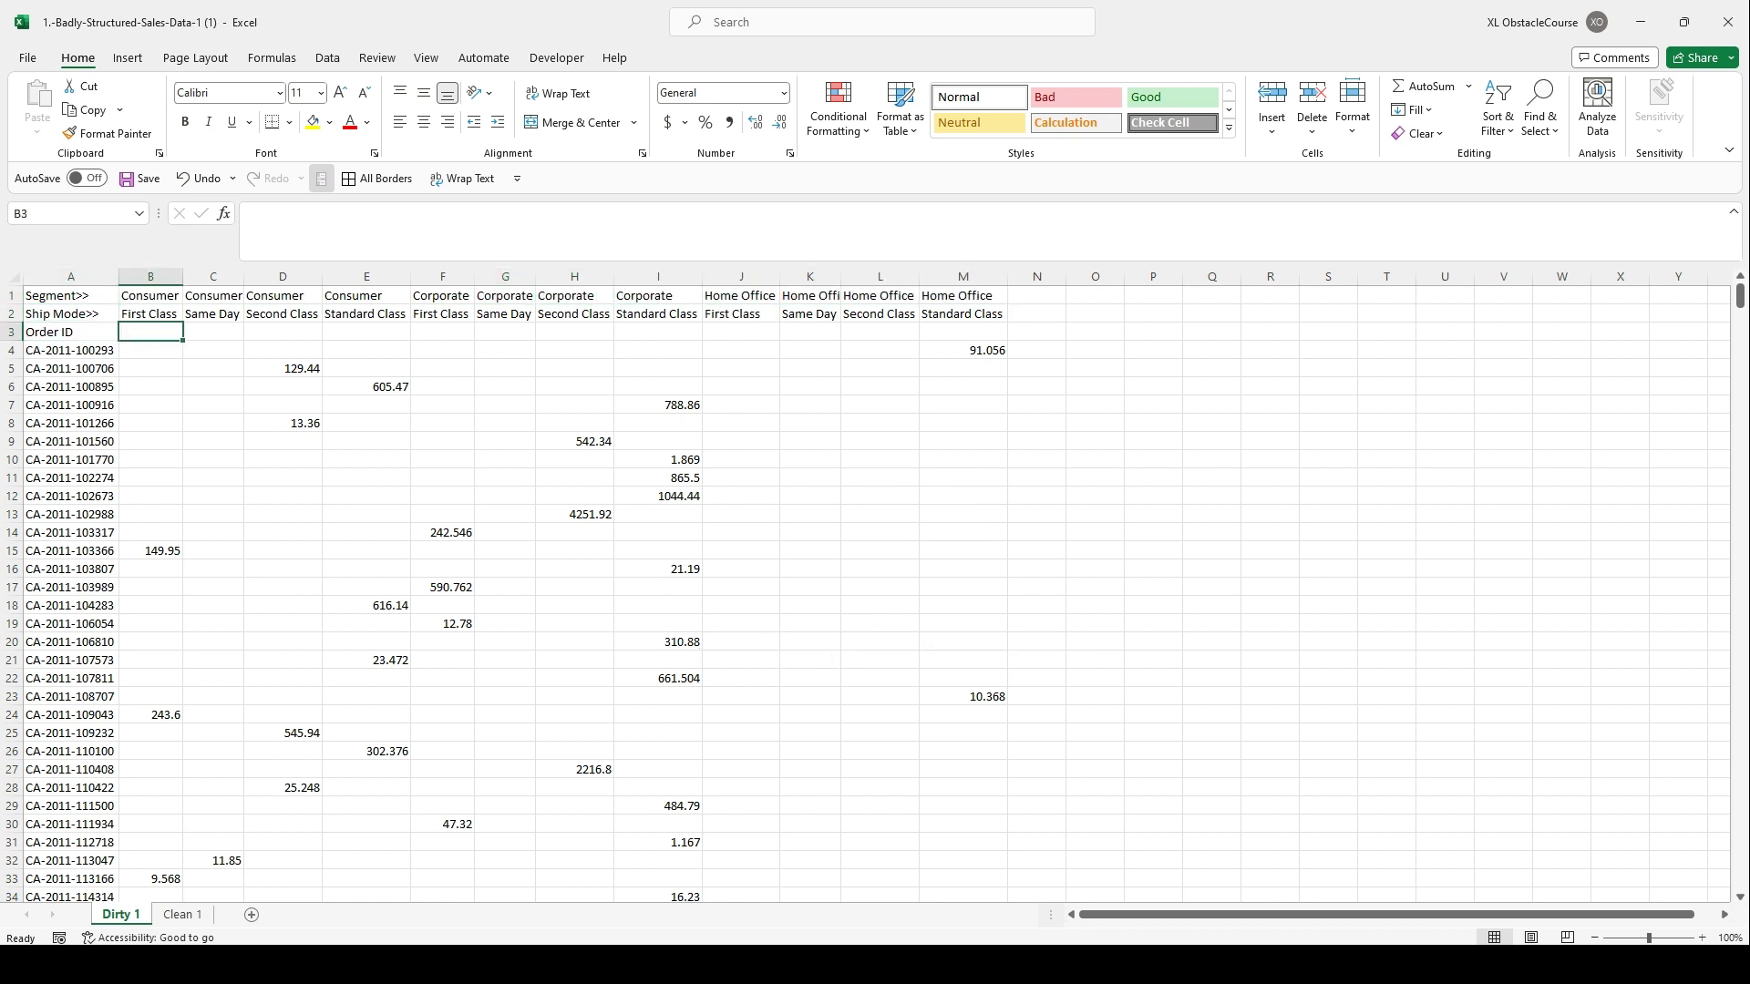
{"action": "type", "text": "=B1&"}
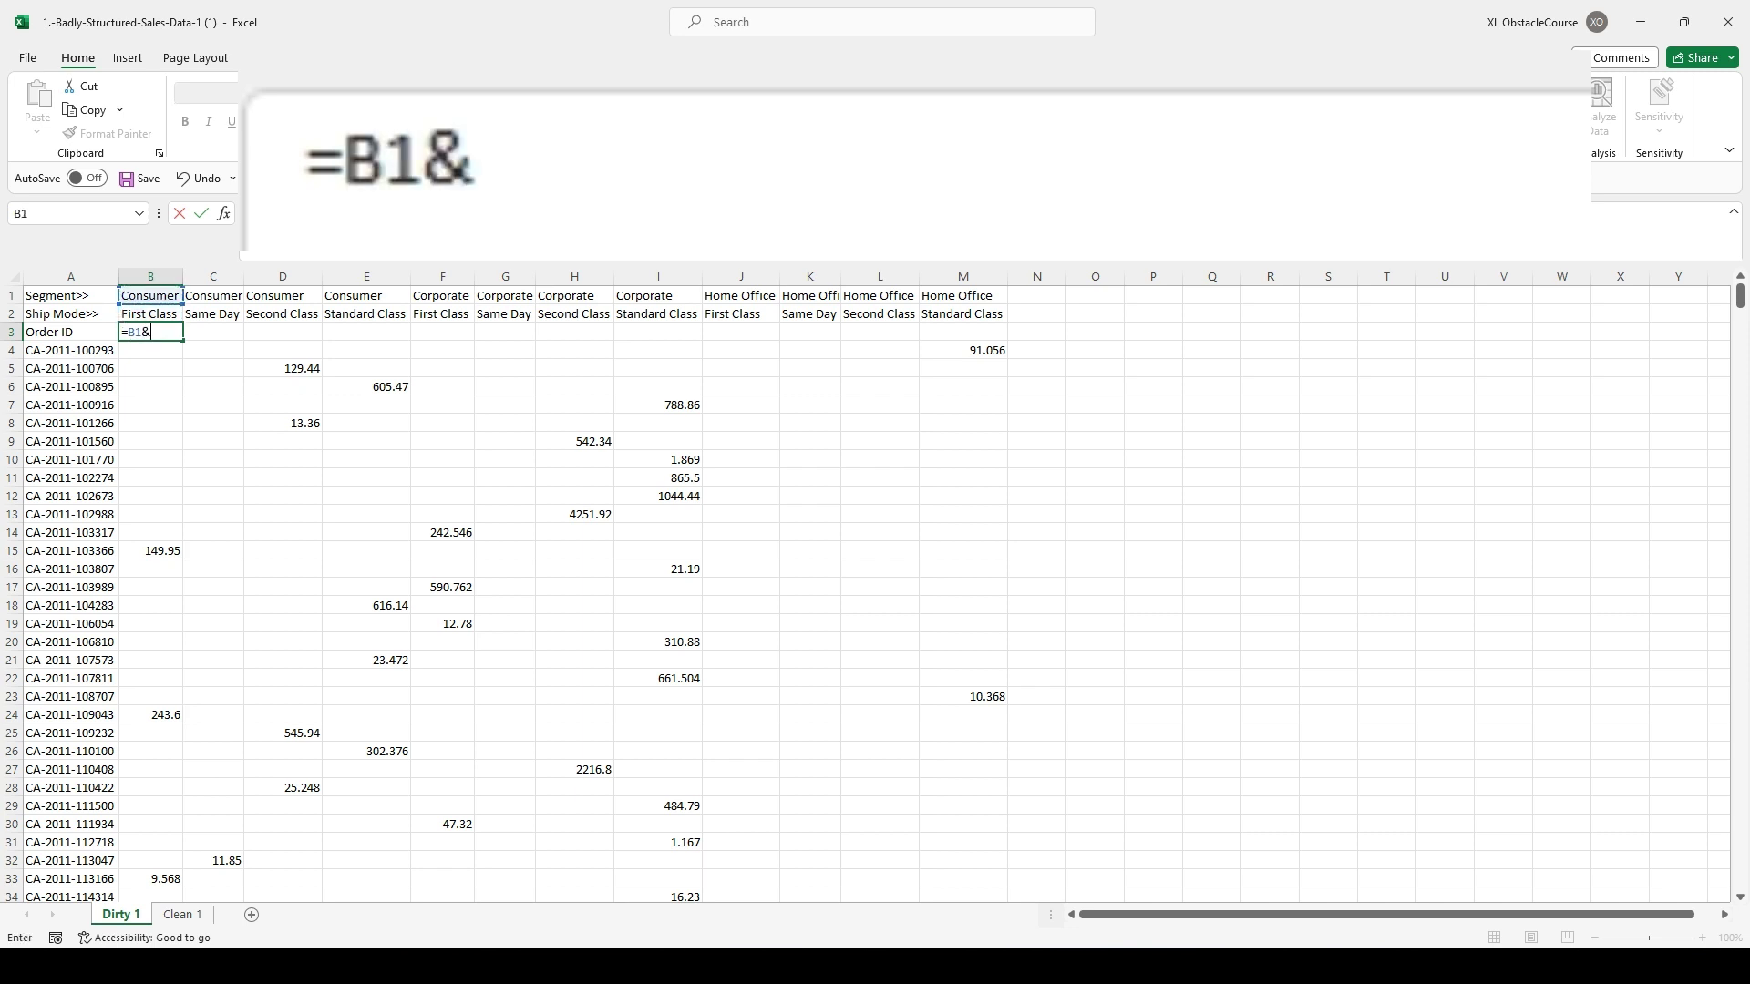
{"action": "type", "text": "\"@\"&"}
{"action": "key", "text": "Up"}
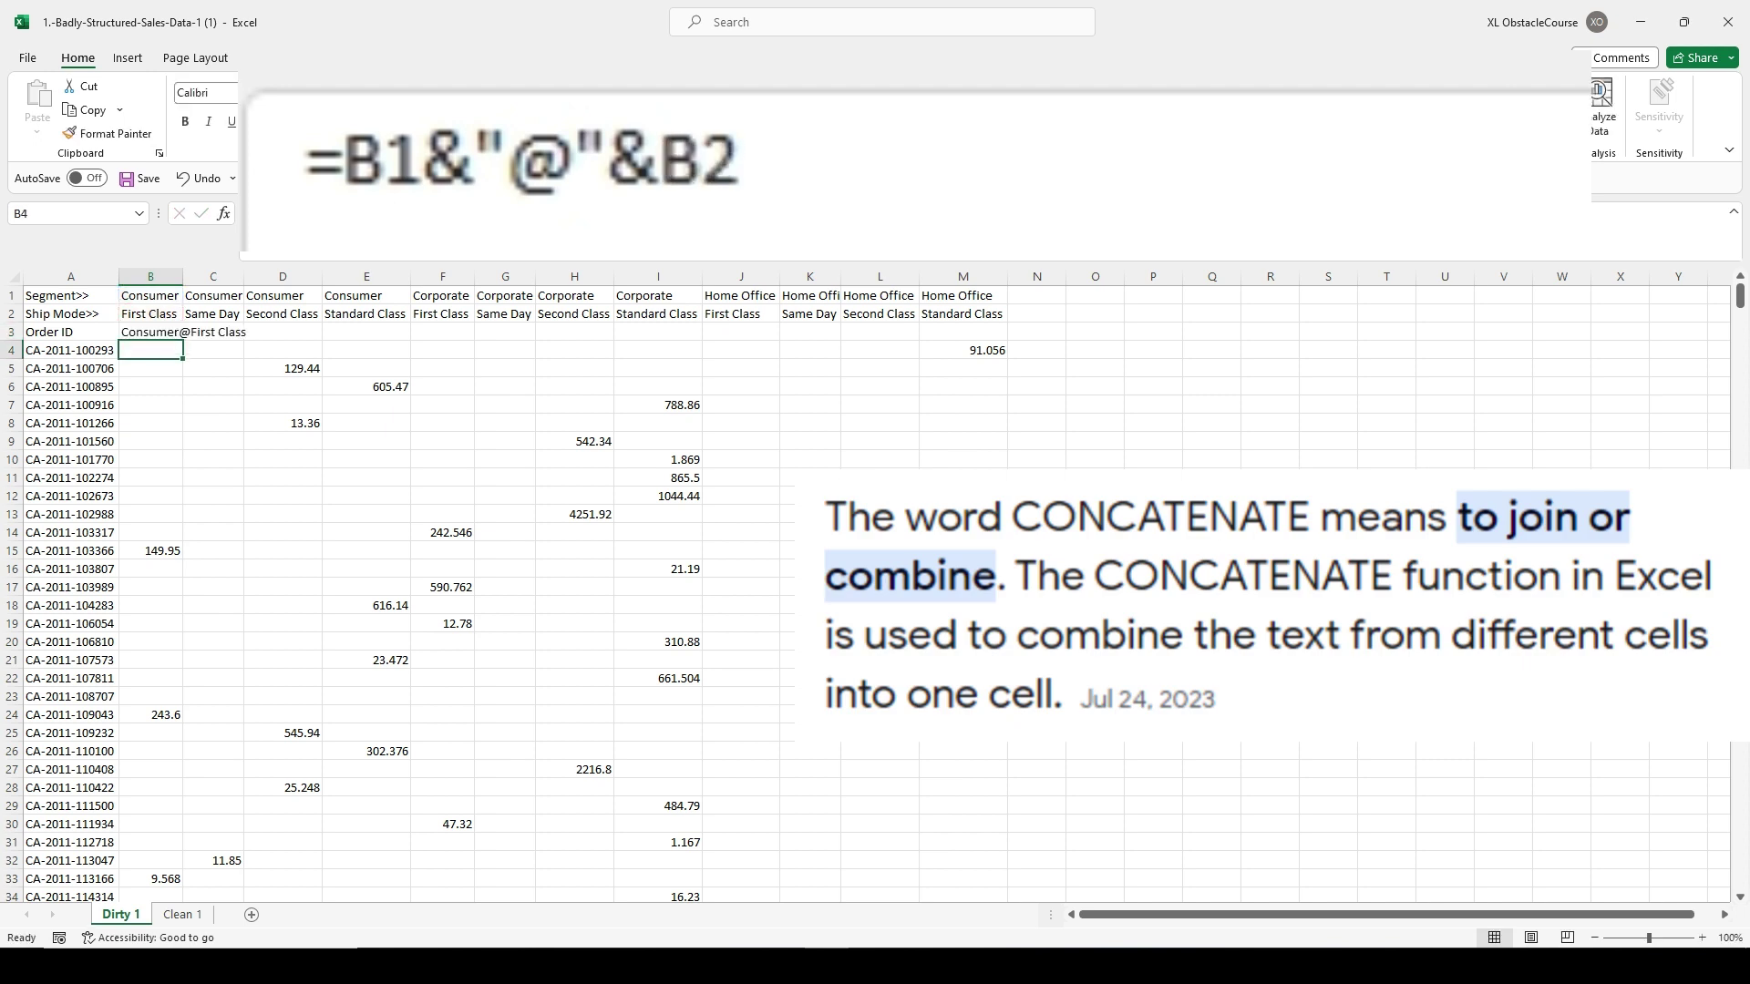
{"action": "key", "text": "Return"}
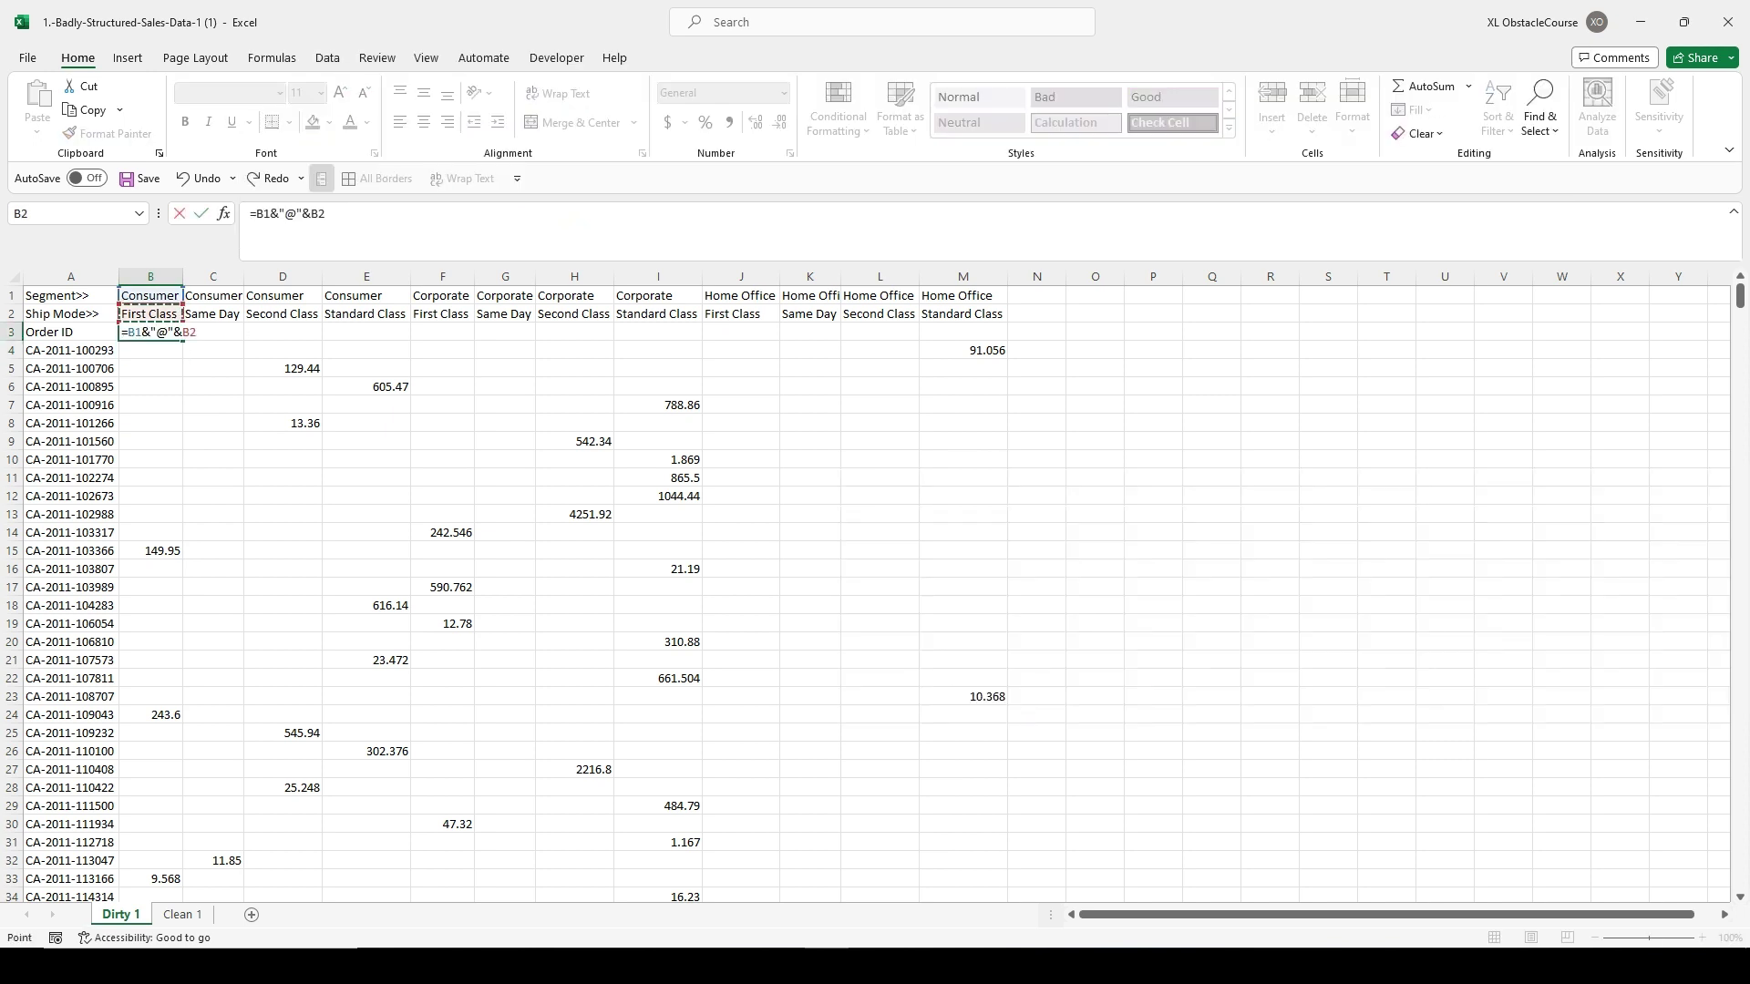
{"action": "key", "text": "Return"}
Fill the concatenation formula from B3 across row 3 to M3.
{"action": "key", "text": "Up"}
{"action": "key", "text": "Up"}
{"action": "key", "text": "ctrl+Right"}
{"action": "left_click", "coordinate": [981, 332]}
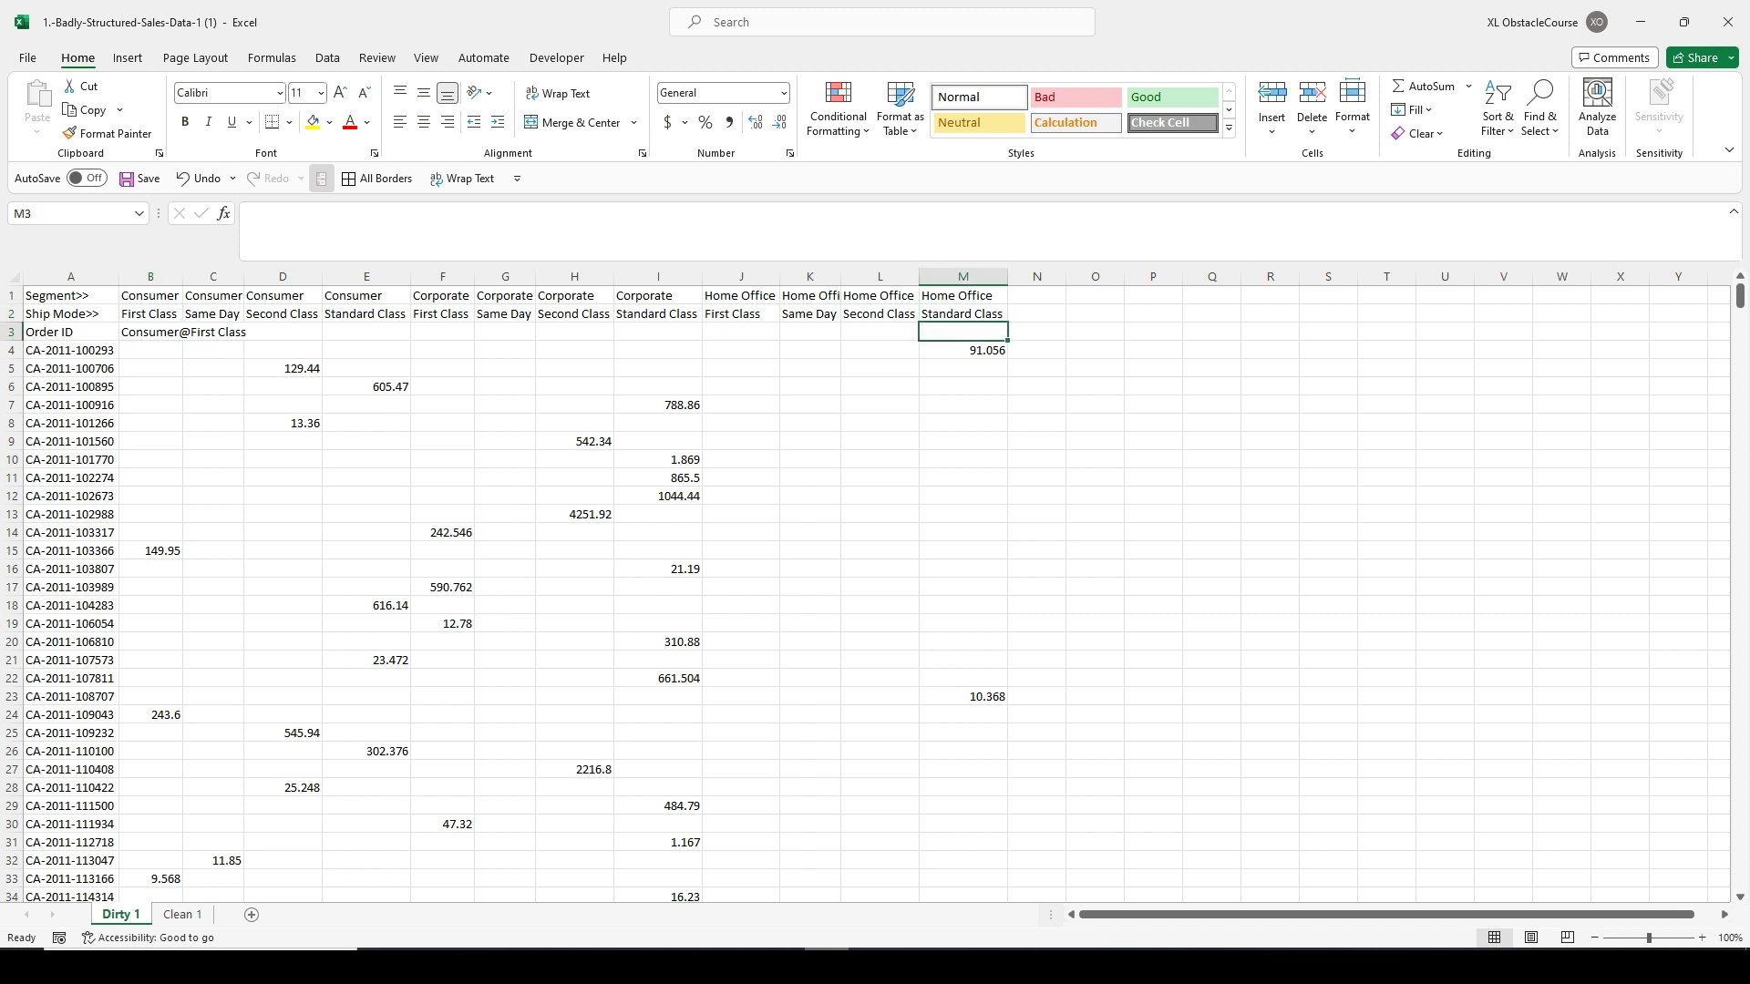
{"action": "key", "text": "ctrl+shift+Left"}
{"action": "key", "text": "ctrl+r"}
Copy the concatenated headers in B3:M3 and paste them over themselves as values.
{"action": "key", "text": "ctrl+Left"}
{"action": "key", "text": "Right"}
{"action": "key", "text": "ctrl+shift+Right"}
{"action": "key", "text": "ctrl+c"}
{"action": "key", "text": "ctrl+Left"}
{"action": "key", "text": "Right"}
{"action": "key", "text": "shift+F10"}
{"action": "key", "text": "s"}
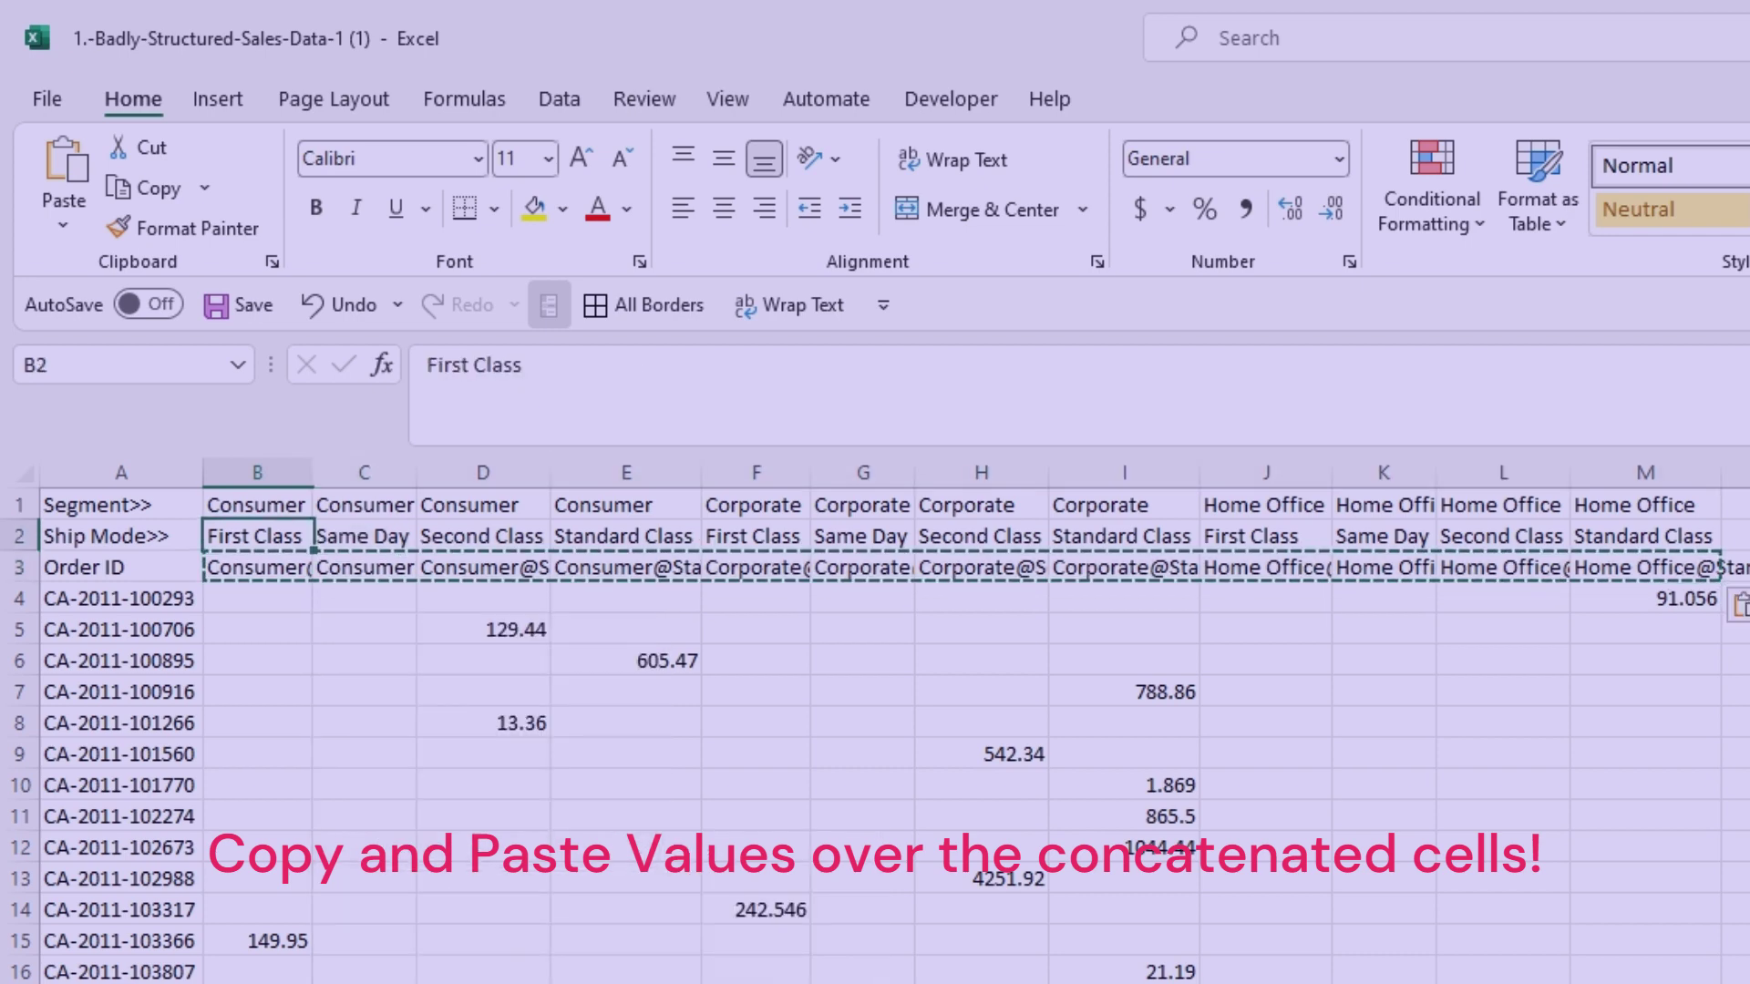
{"action": "key", "text": "Down"}
{"action": "key", "text": "ctrl+shift+Right"}
{"action": "key", "text": "ctrl+c"}
{"action": "key", "text": "Home"}
{"action": "key", "text": "Right"}
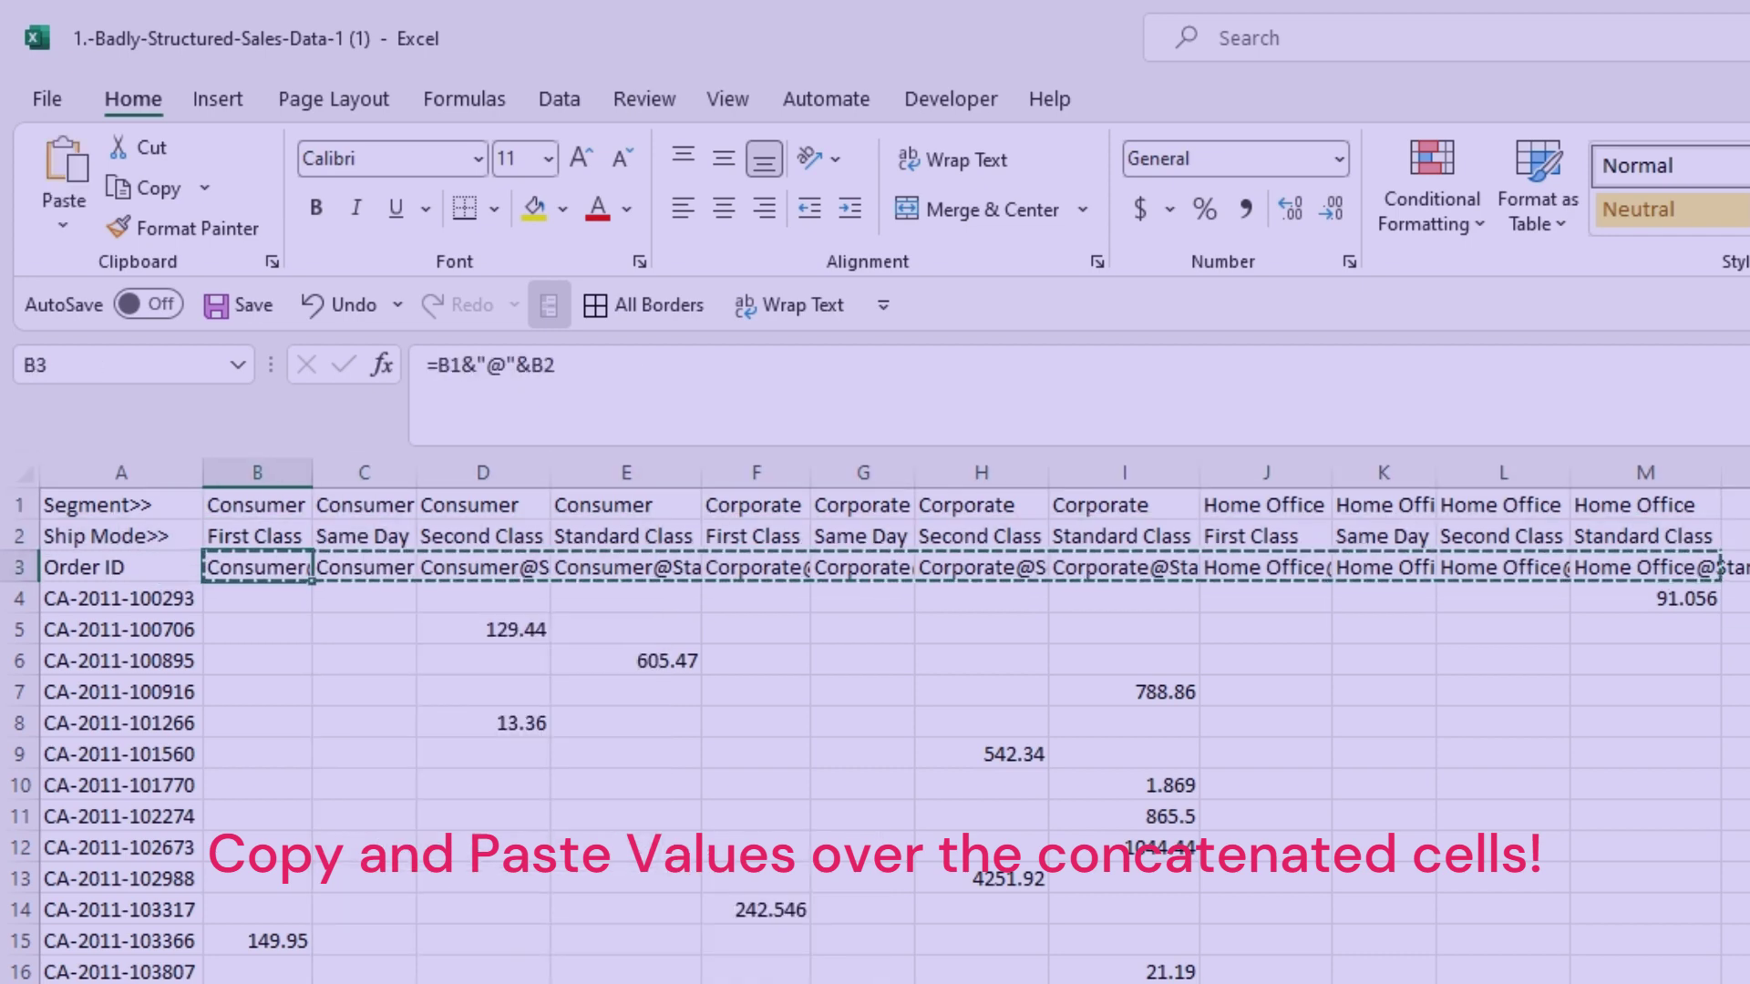
{"action": "key", "text": "shift+F10"}
{"action": "key", "text": "v"}
{"action": "key", "text": "Up"}
{"action": "key", "text": "shift+space"}
{"action": "key", "text": "Down"}
{"action": "key", "text": "ctrl+shift+Right"}
{"action": "key", "text": "ctrl+c"}
{"action": "key", "text": "Home"}
{"action": "key", "text": "Right"}
{"action": "key", "text": "shift+F10"}
{"action": "key", "text": "s"}
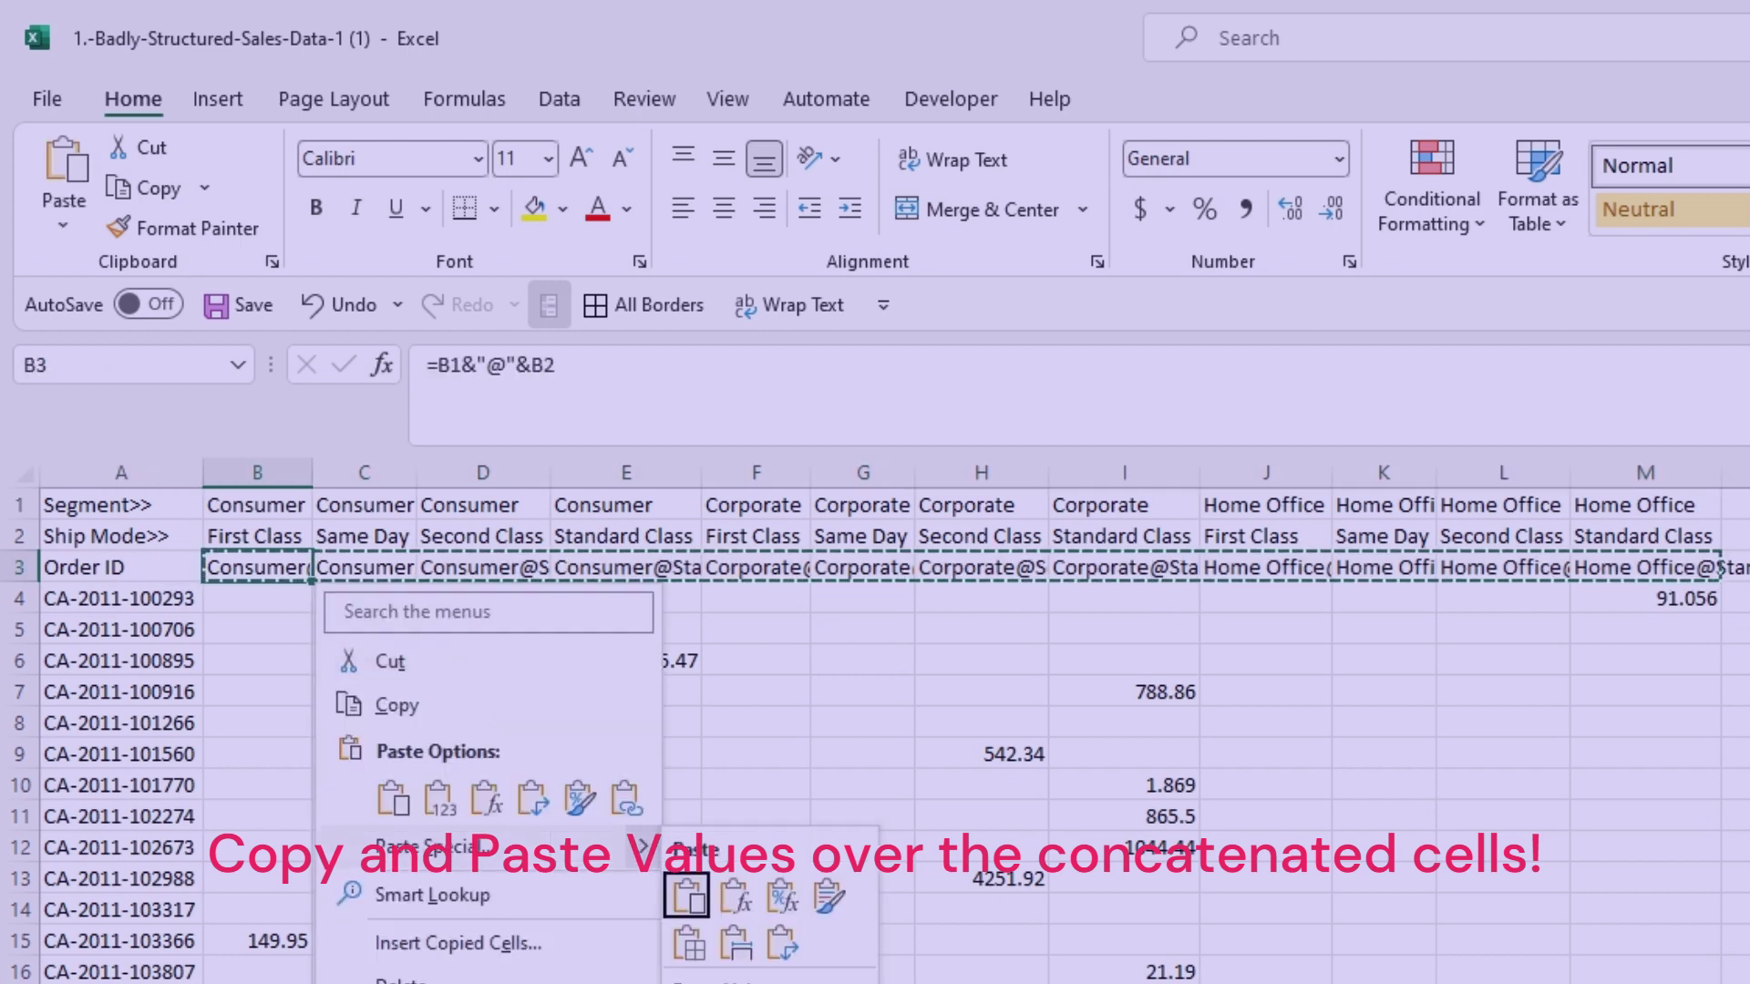
{"action": "key", "text": "v"}
{"action": "key", "text": "Down"}
{"action": "key", "text": "ctrl+shift+Right"}
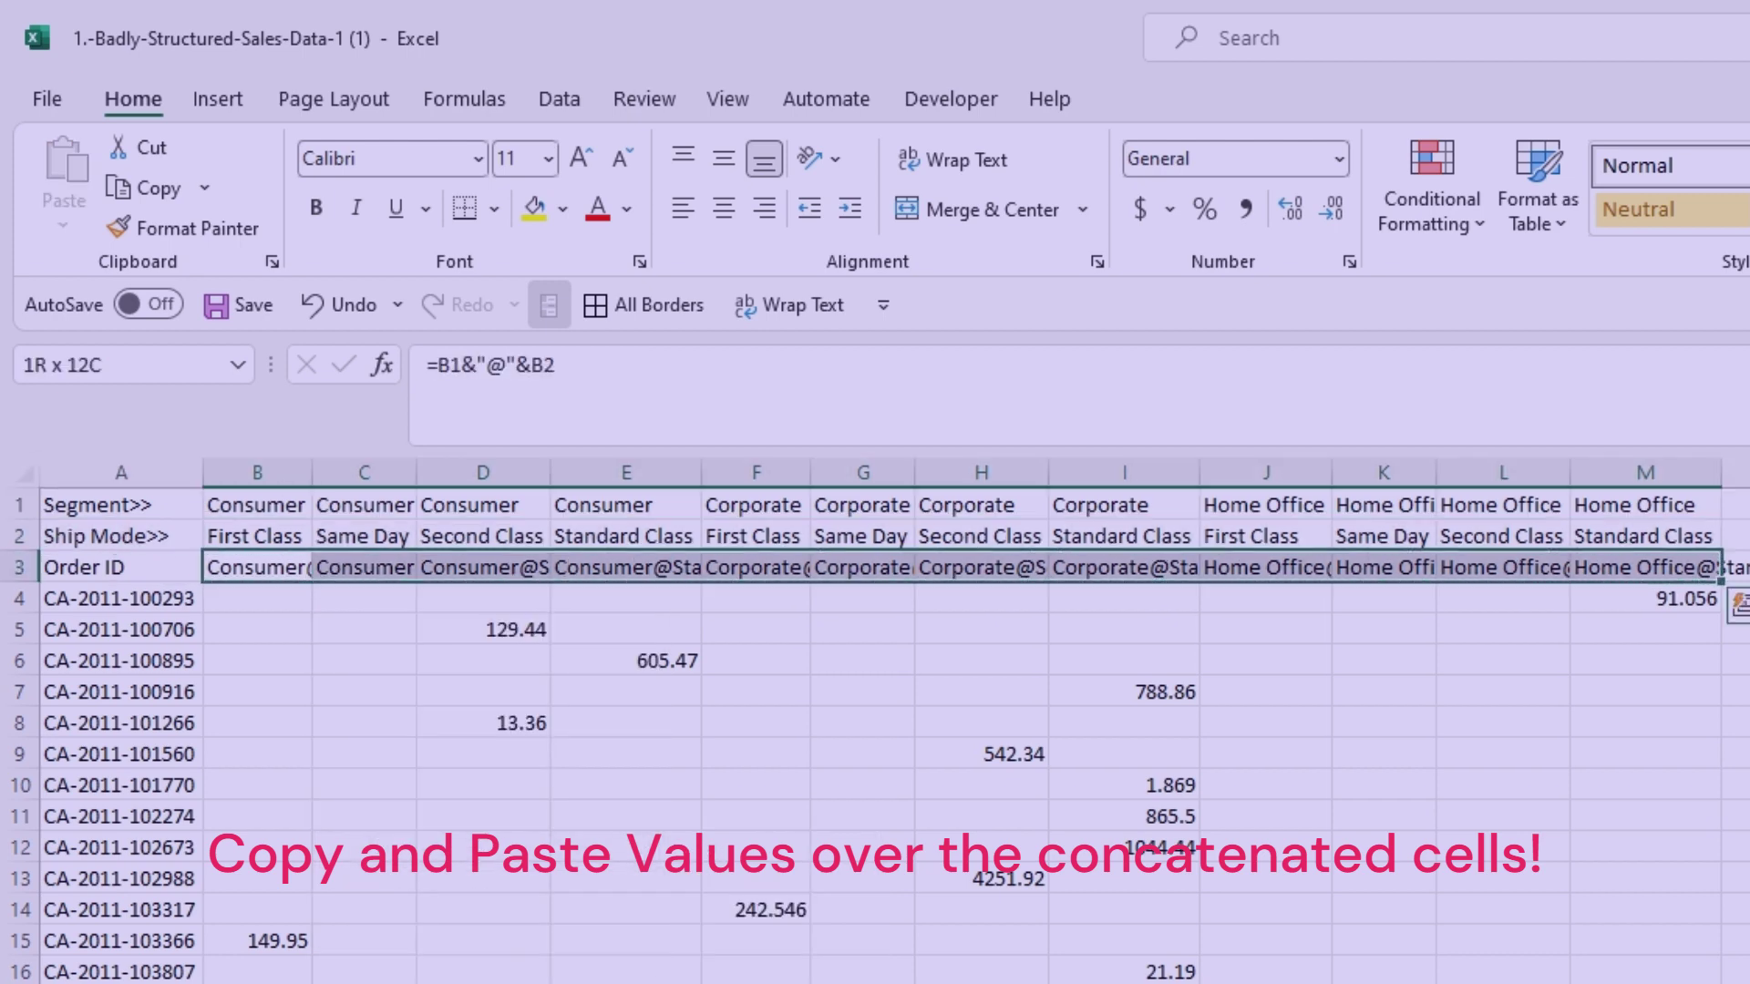
{"action": "key", "text": "ctrl+c"}
{"action": "key", "text": "Home"}
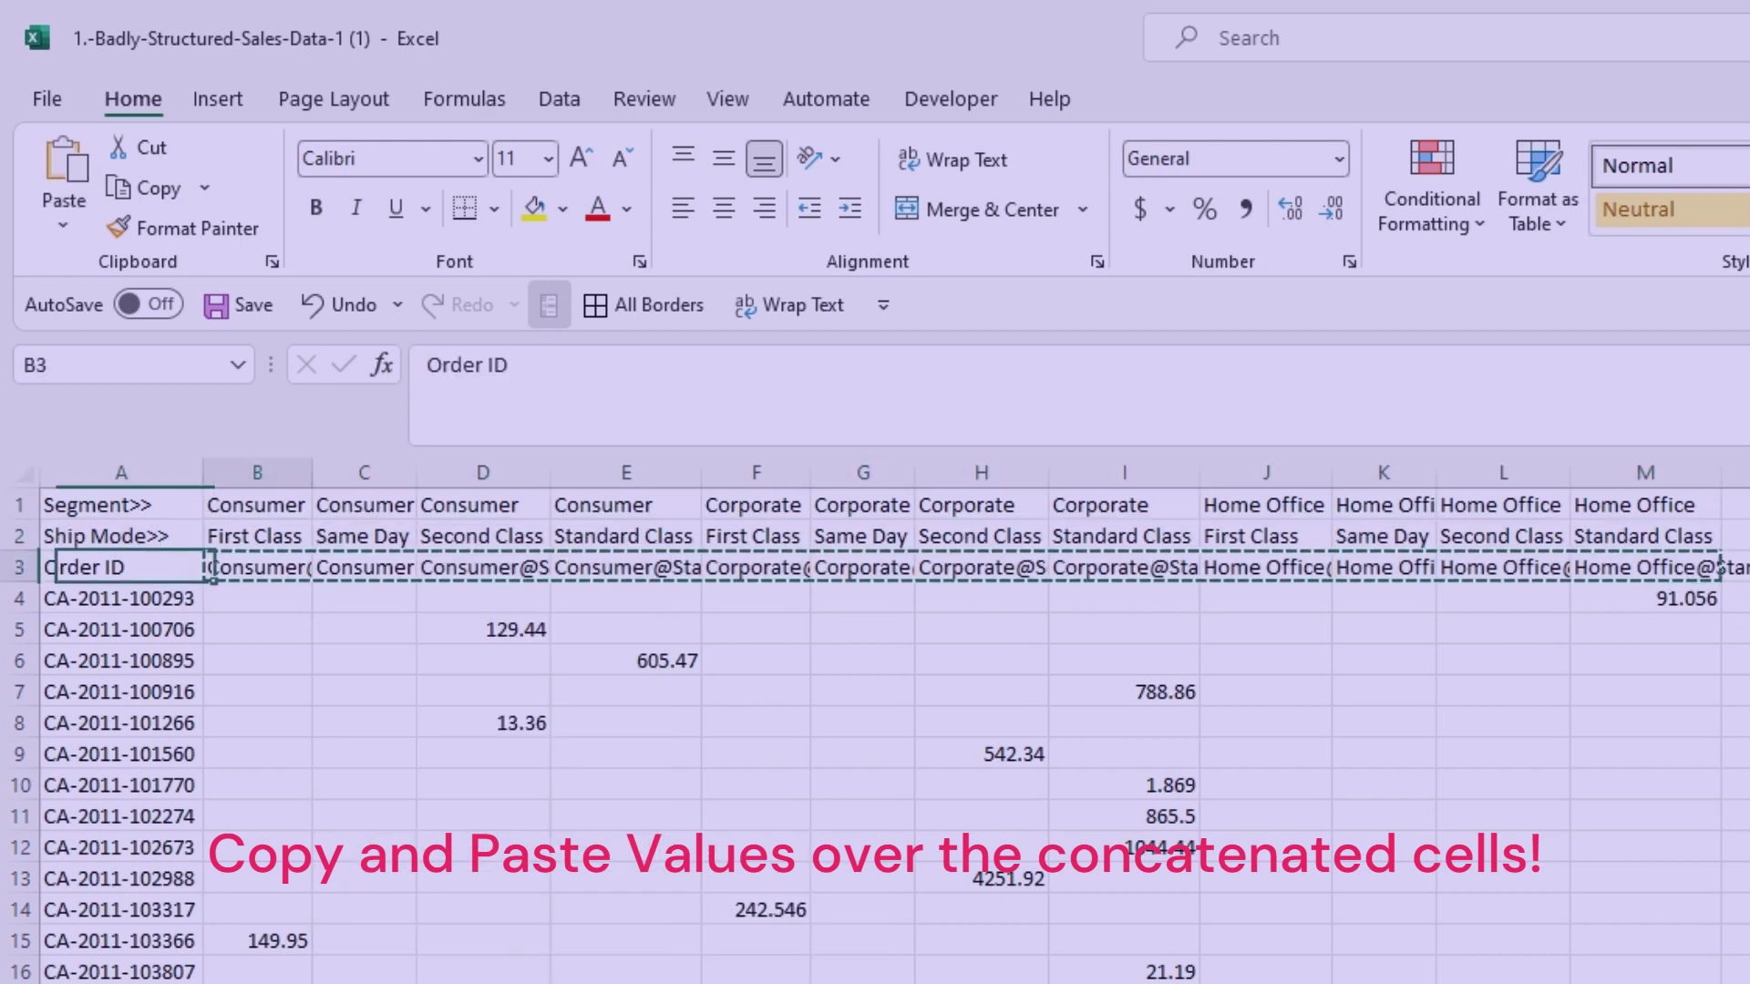
{"action": "key", "text": "Right"}
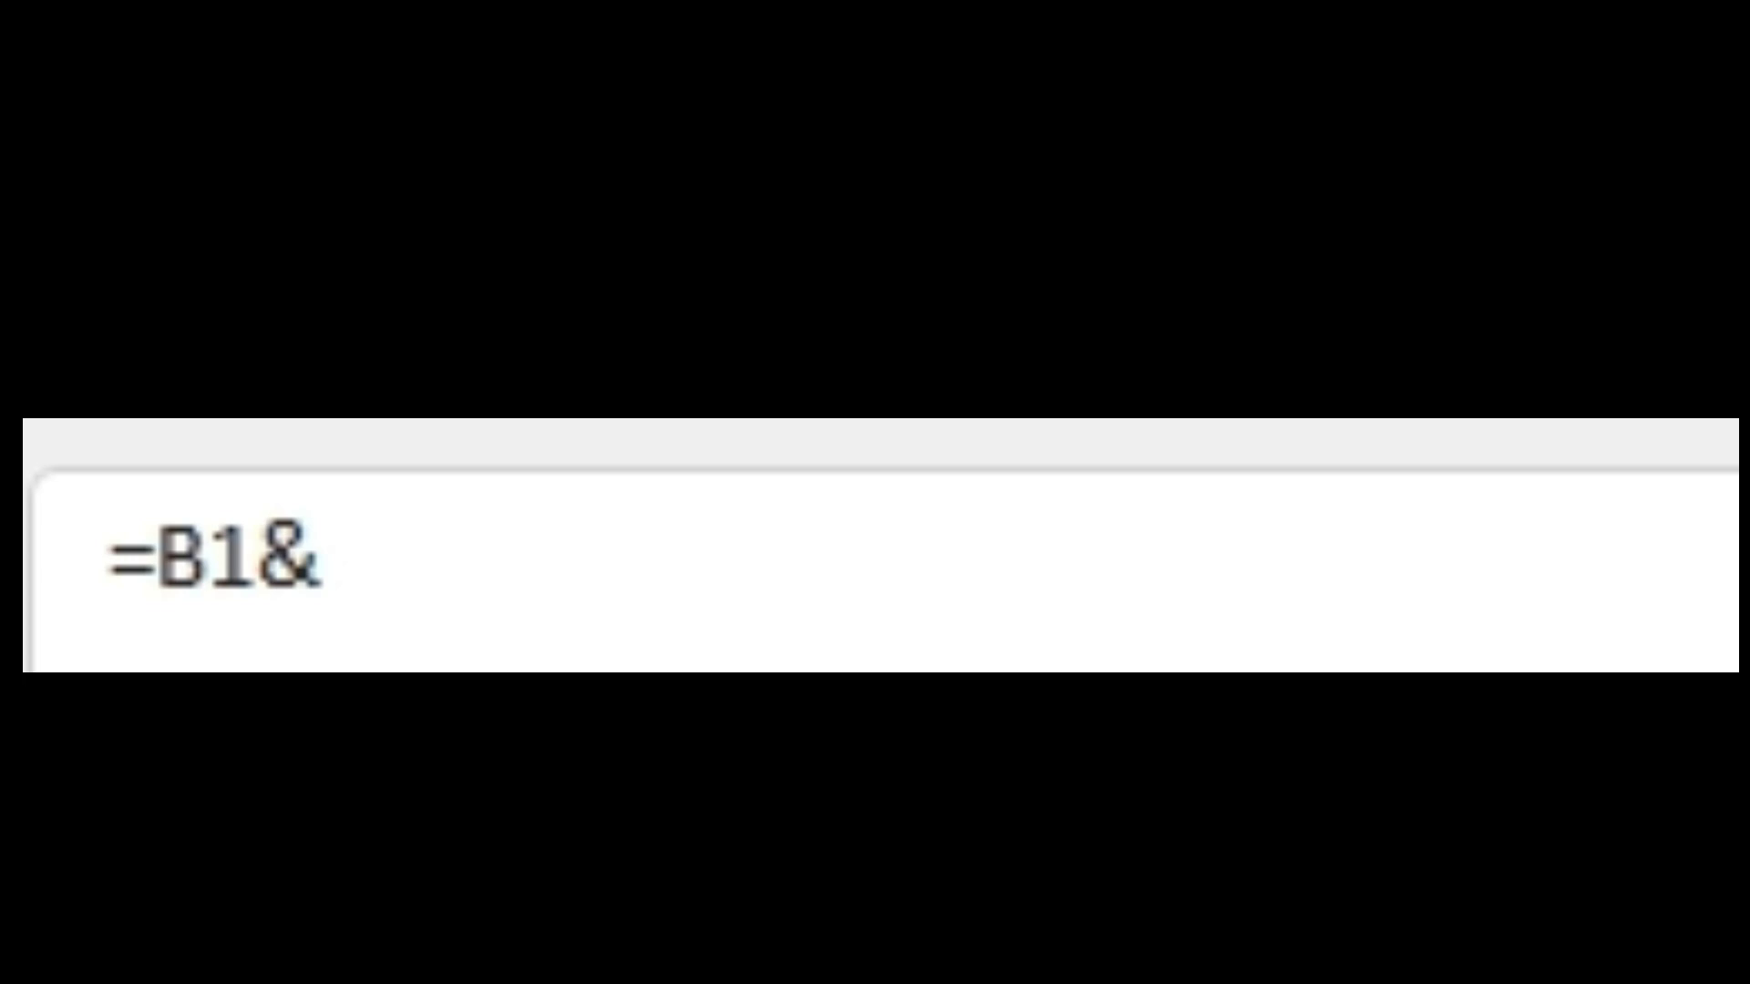
{"action": "type", "text": "\"@\""}
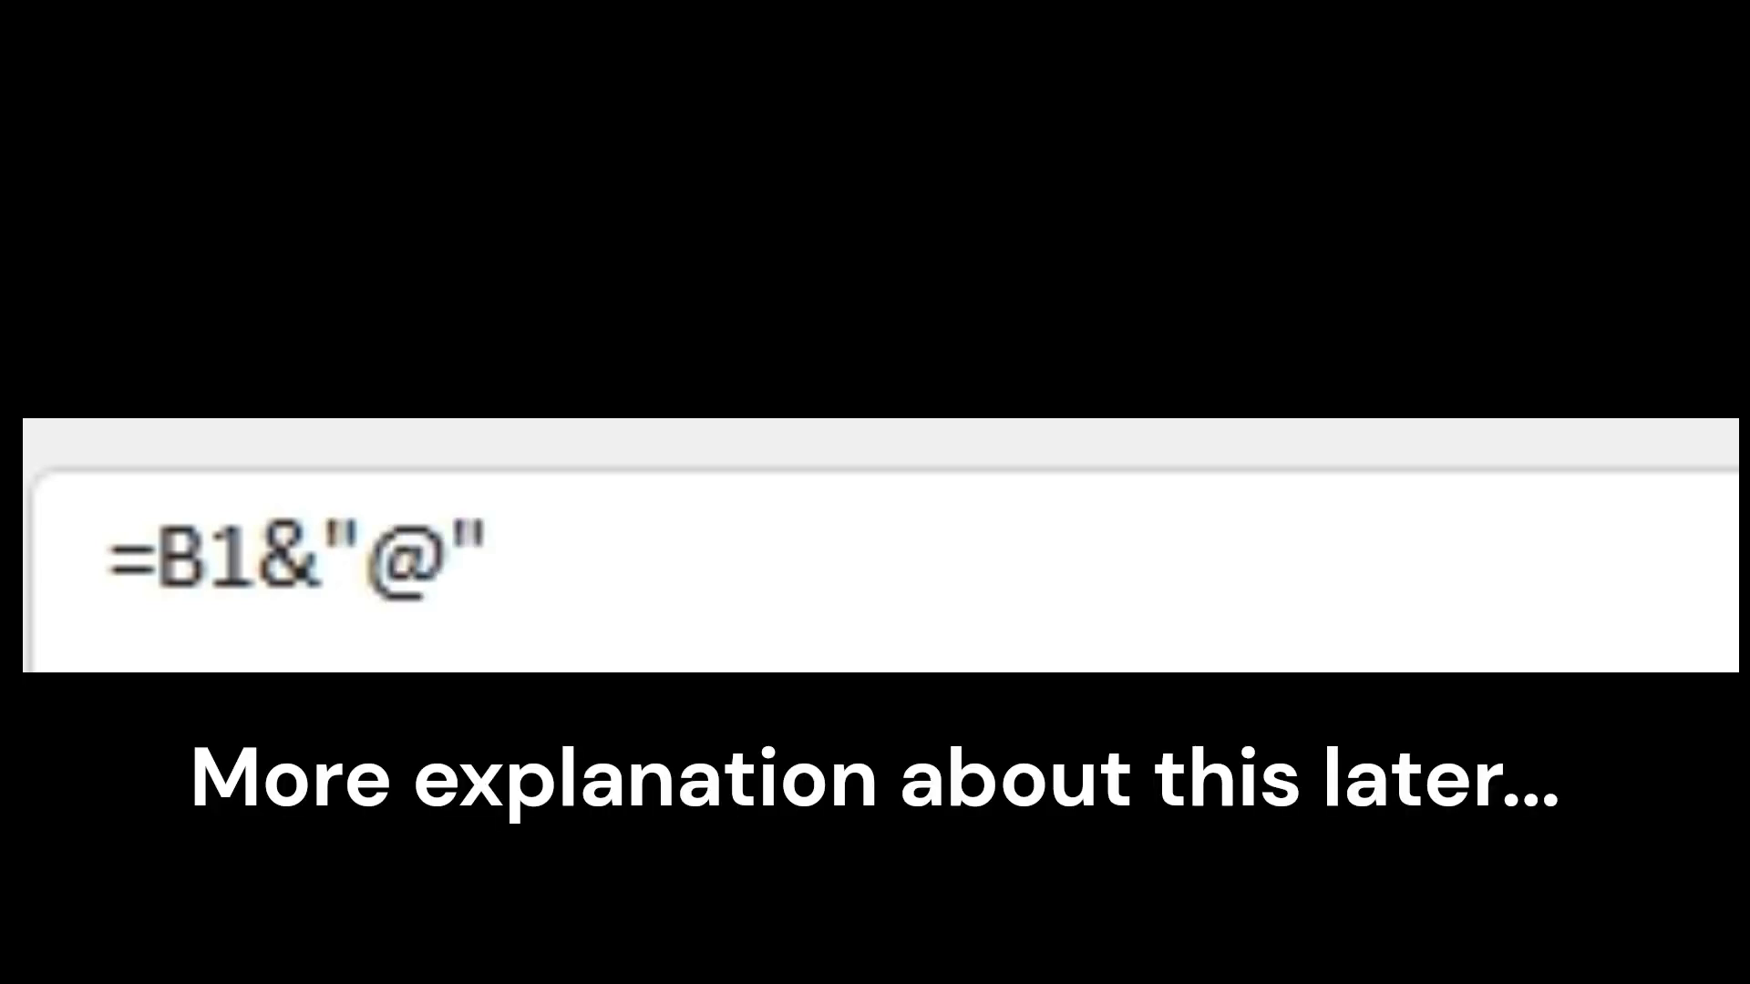
{"action": "type", "text": "&B2"}
{"action": "key", "text": "Return"}
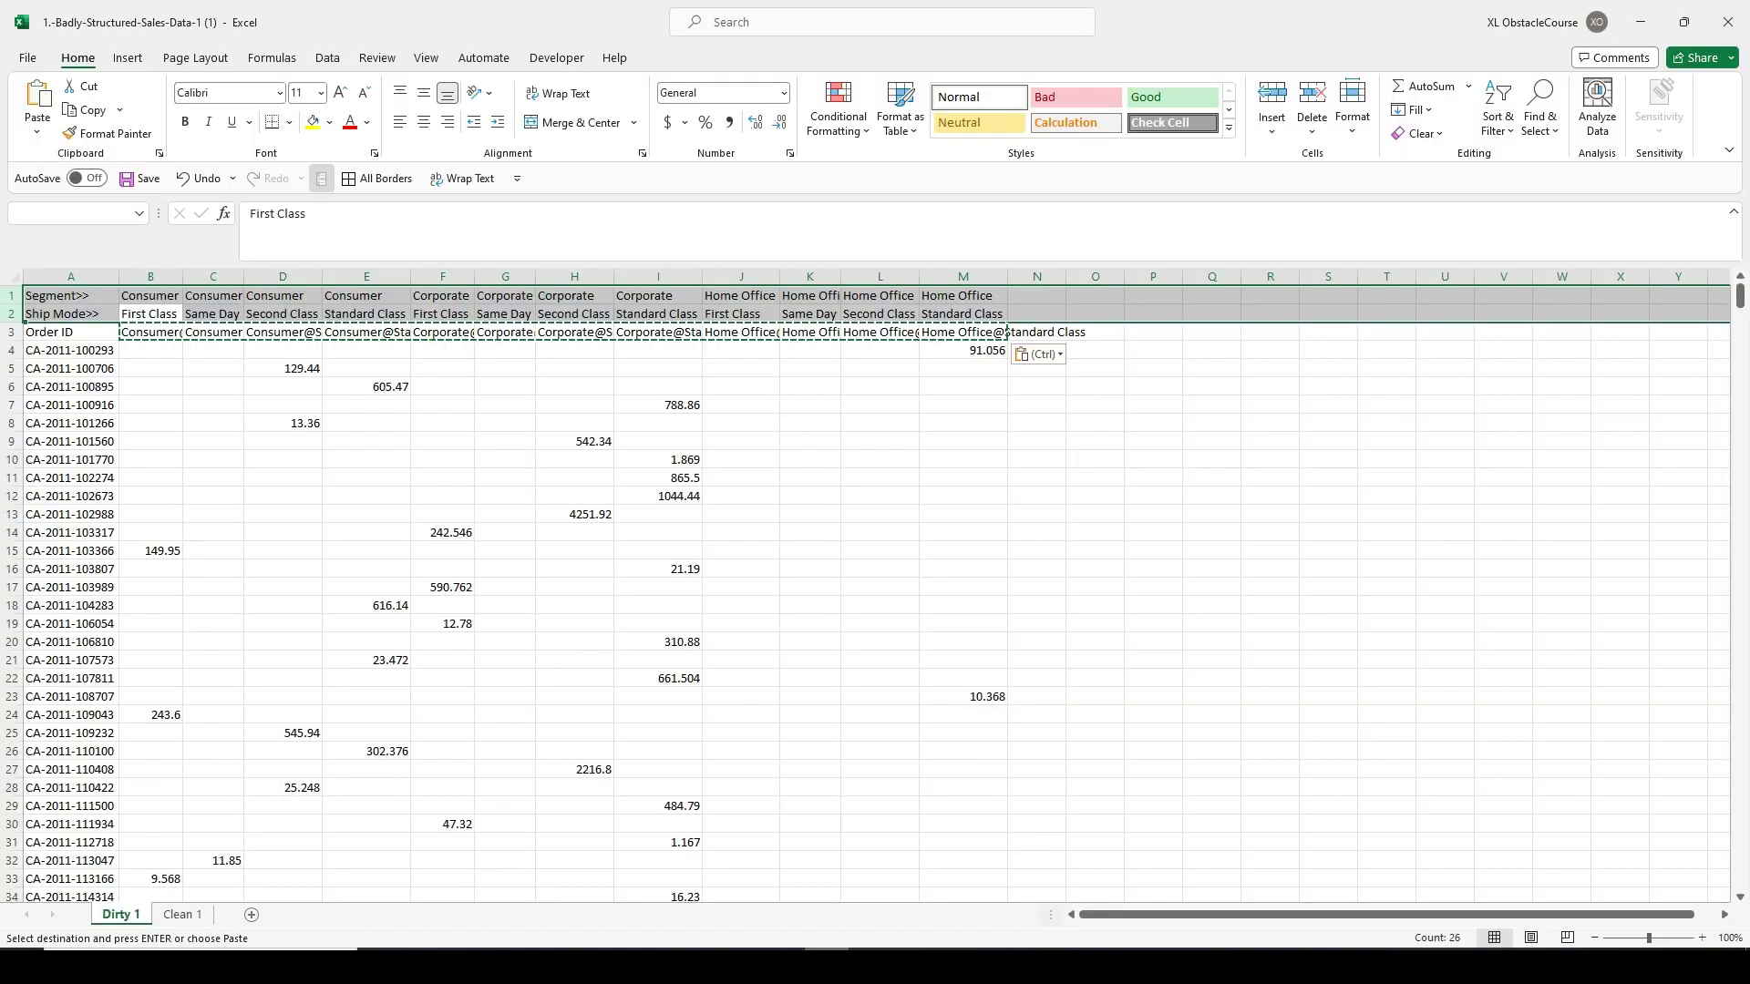
Delete the Segment and Ship Mode rows, rows 1 and 2, above the combined header row.
{"action": "key", "text": "ctrl+minus"}
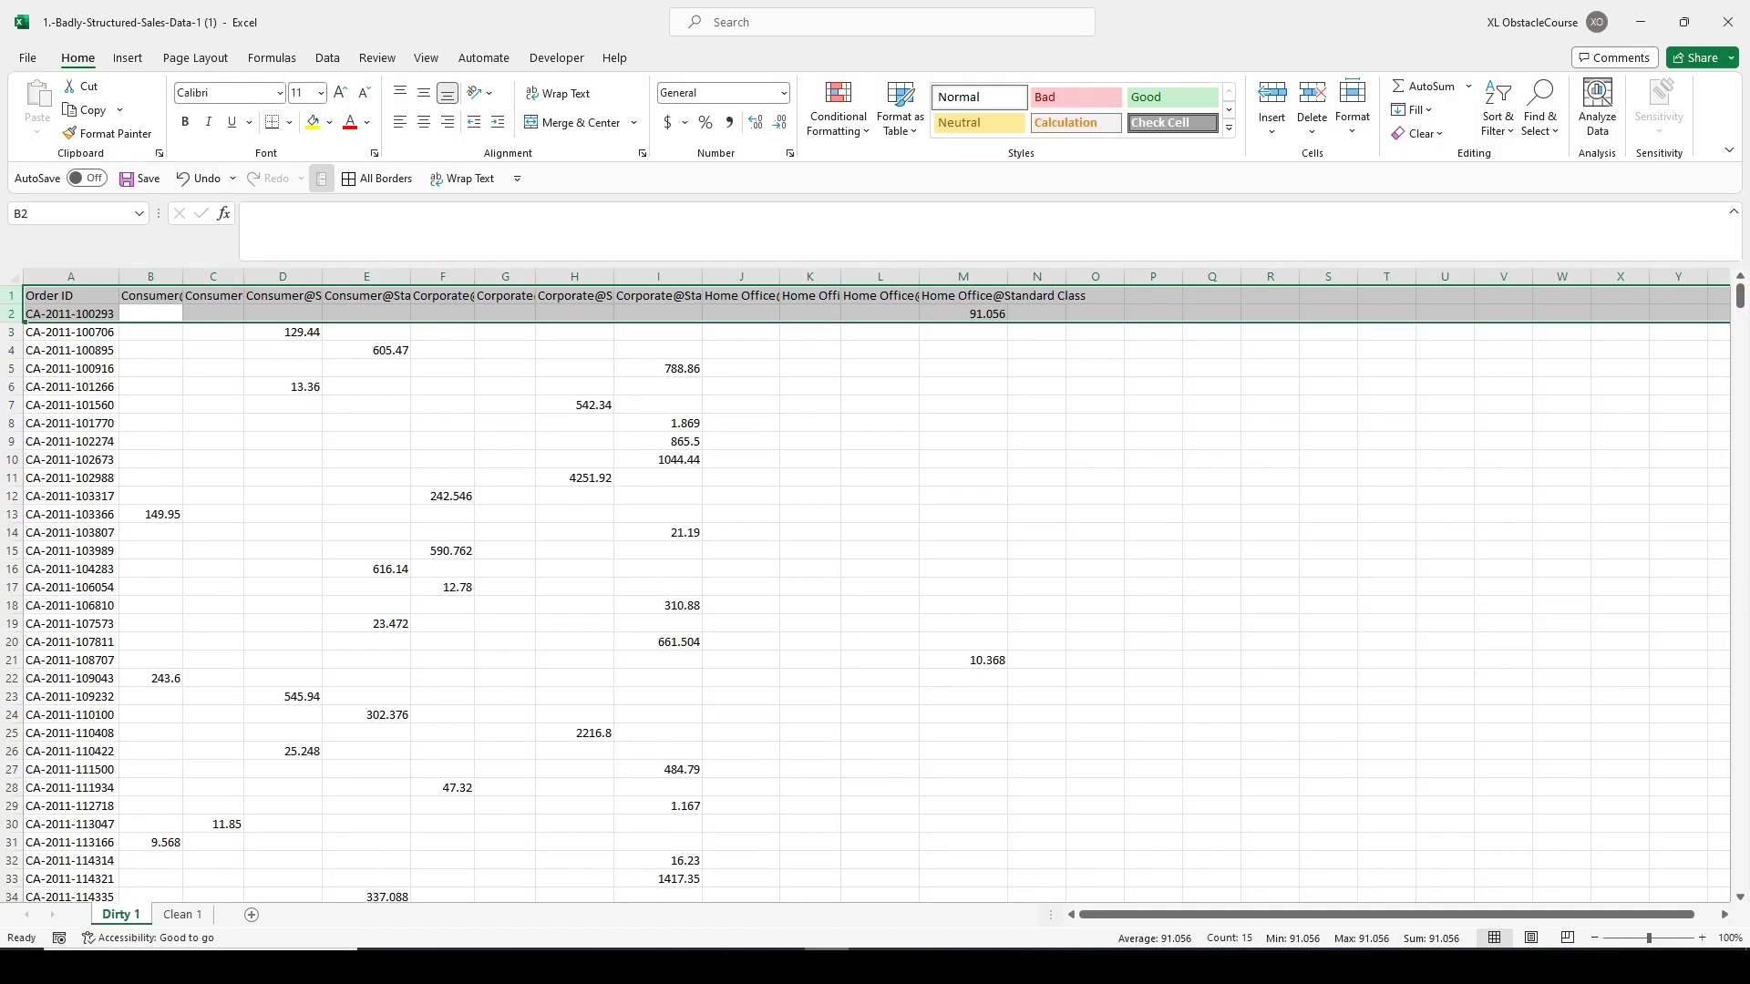
{"action": "left_click", "coordinate": [151, 295]}
Load the whole data range from A1 to M824 into Power Query as a table with headers, using From Table/Range.
{"action": "left_click", "coordinate": [70, 295]}
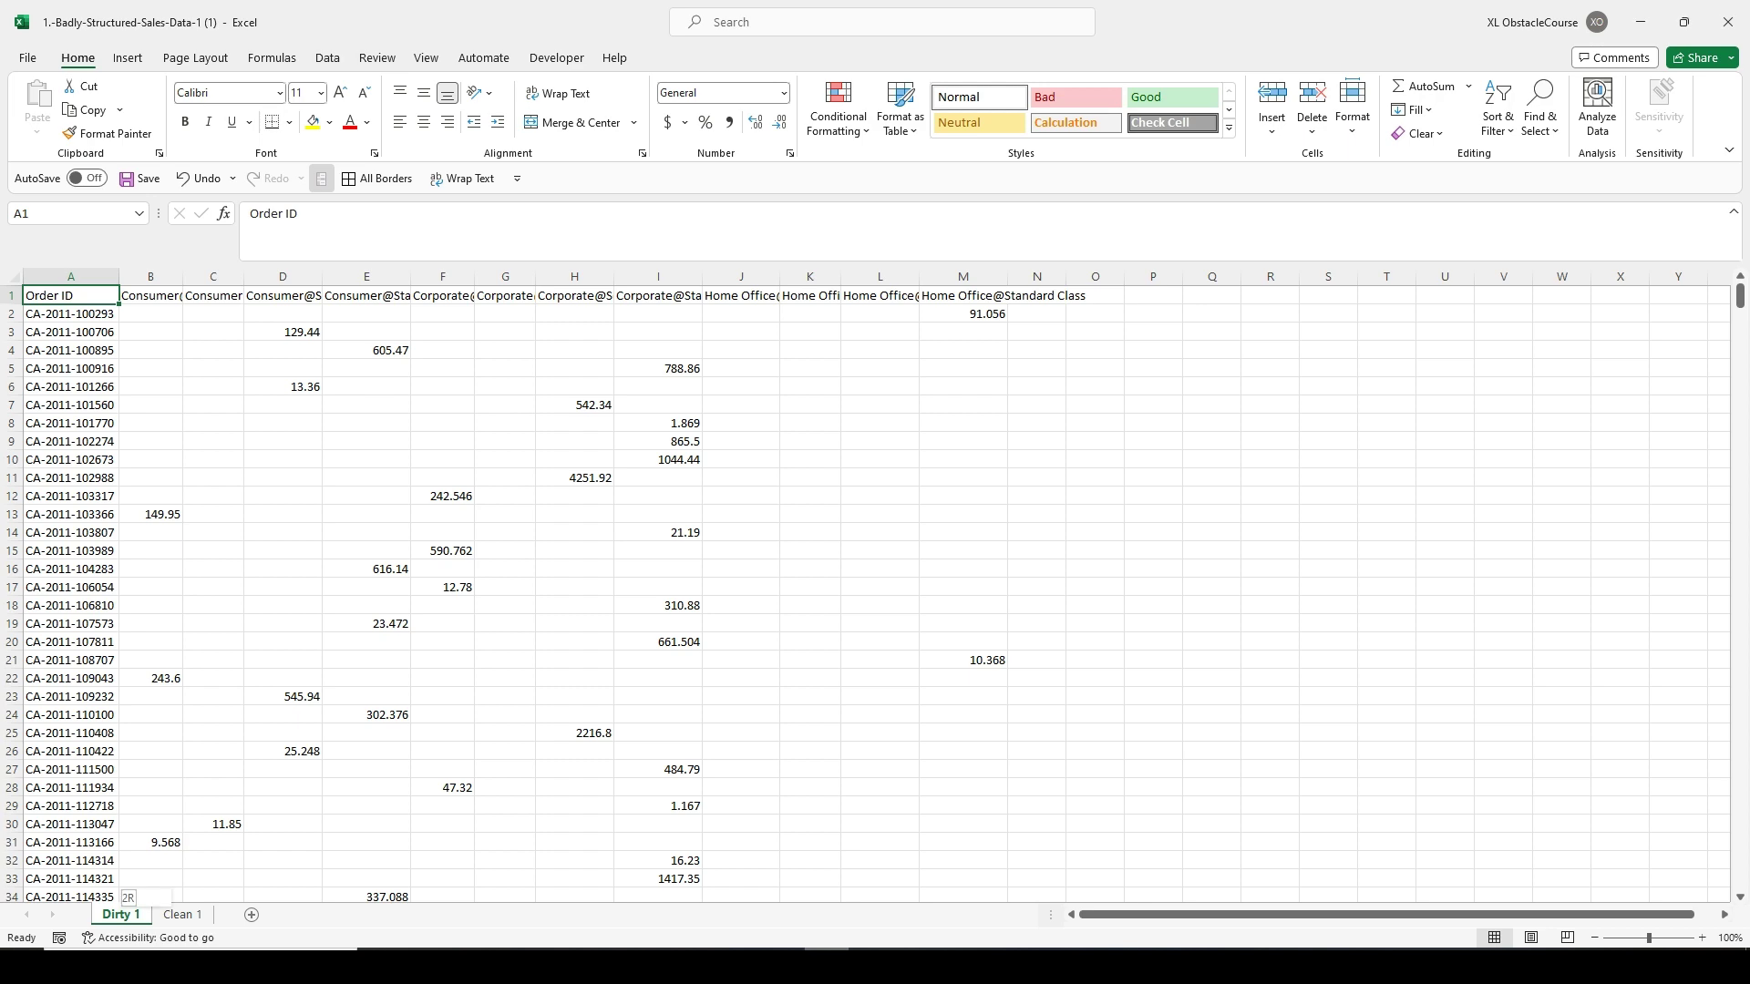
{"action": "key", "text": "ctrl+shift+Down"}
{"action": "key", "text": "ctrl+shift+Right"}
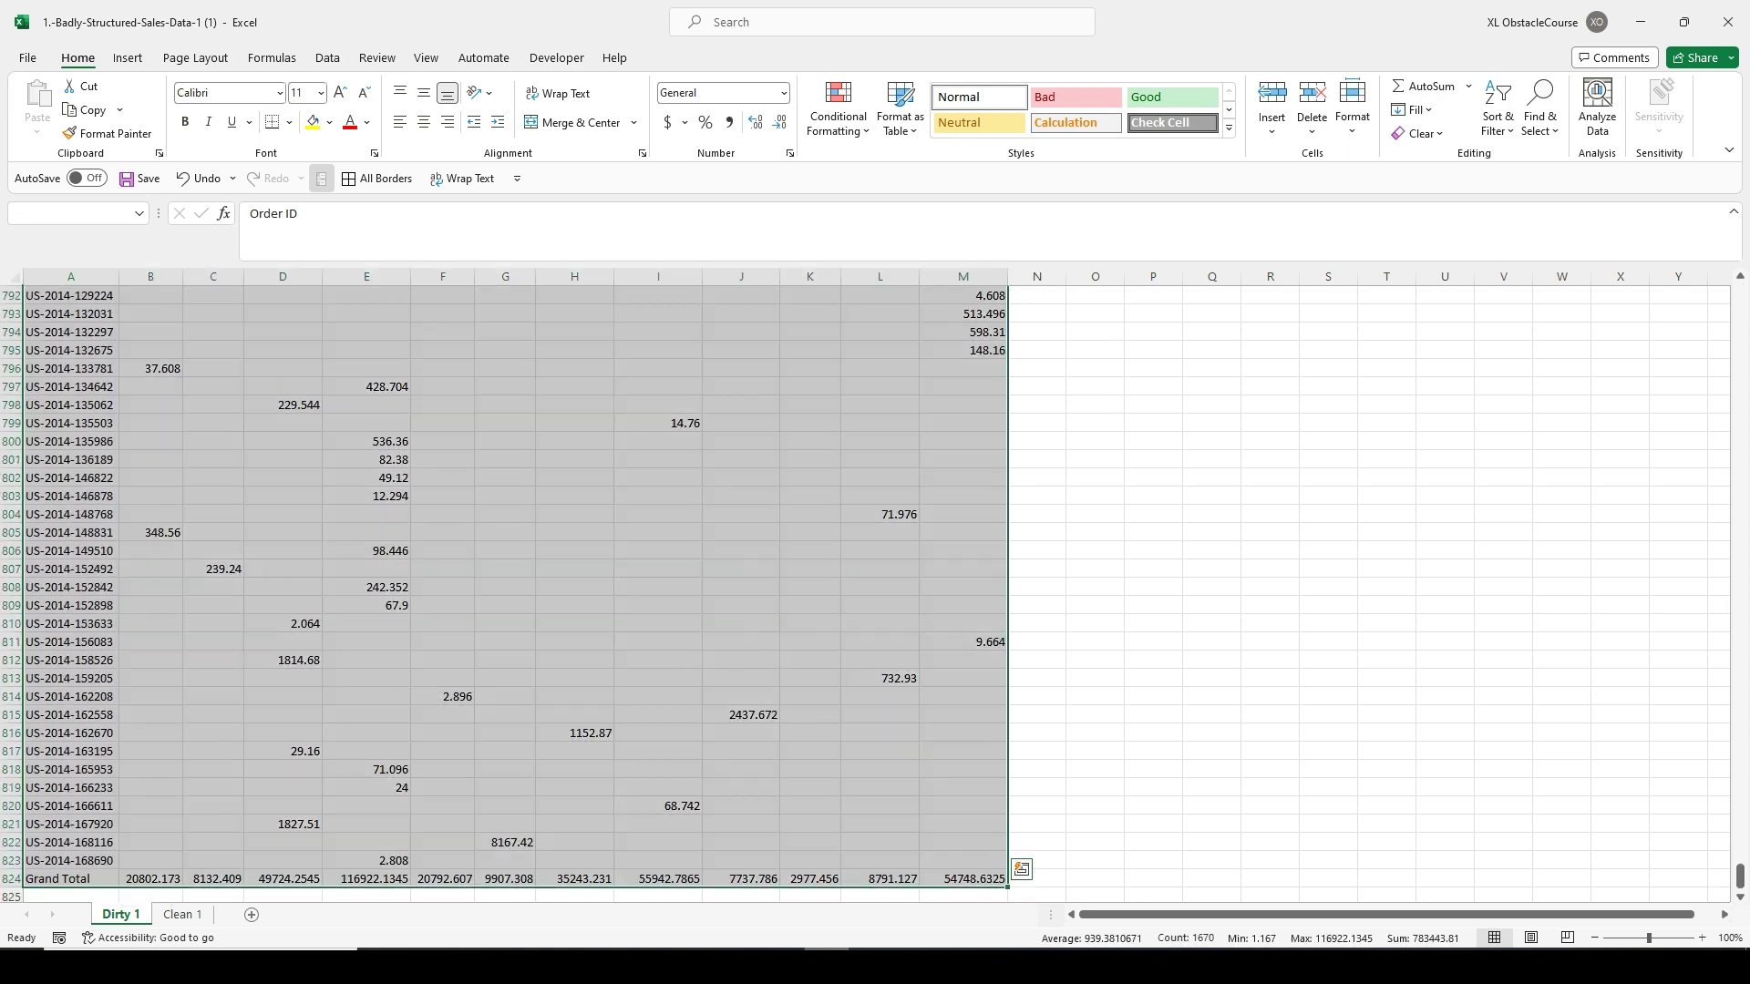
{"action": "key", "text": "alt"}
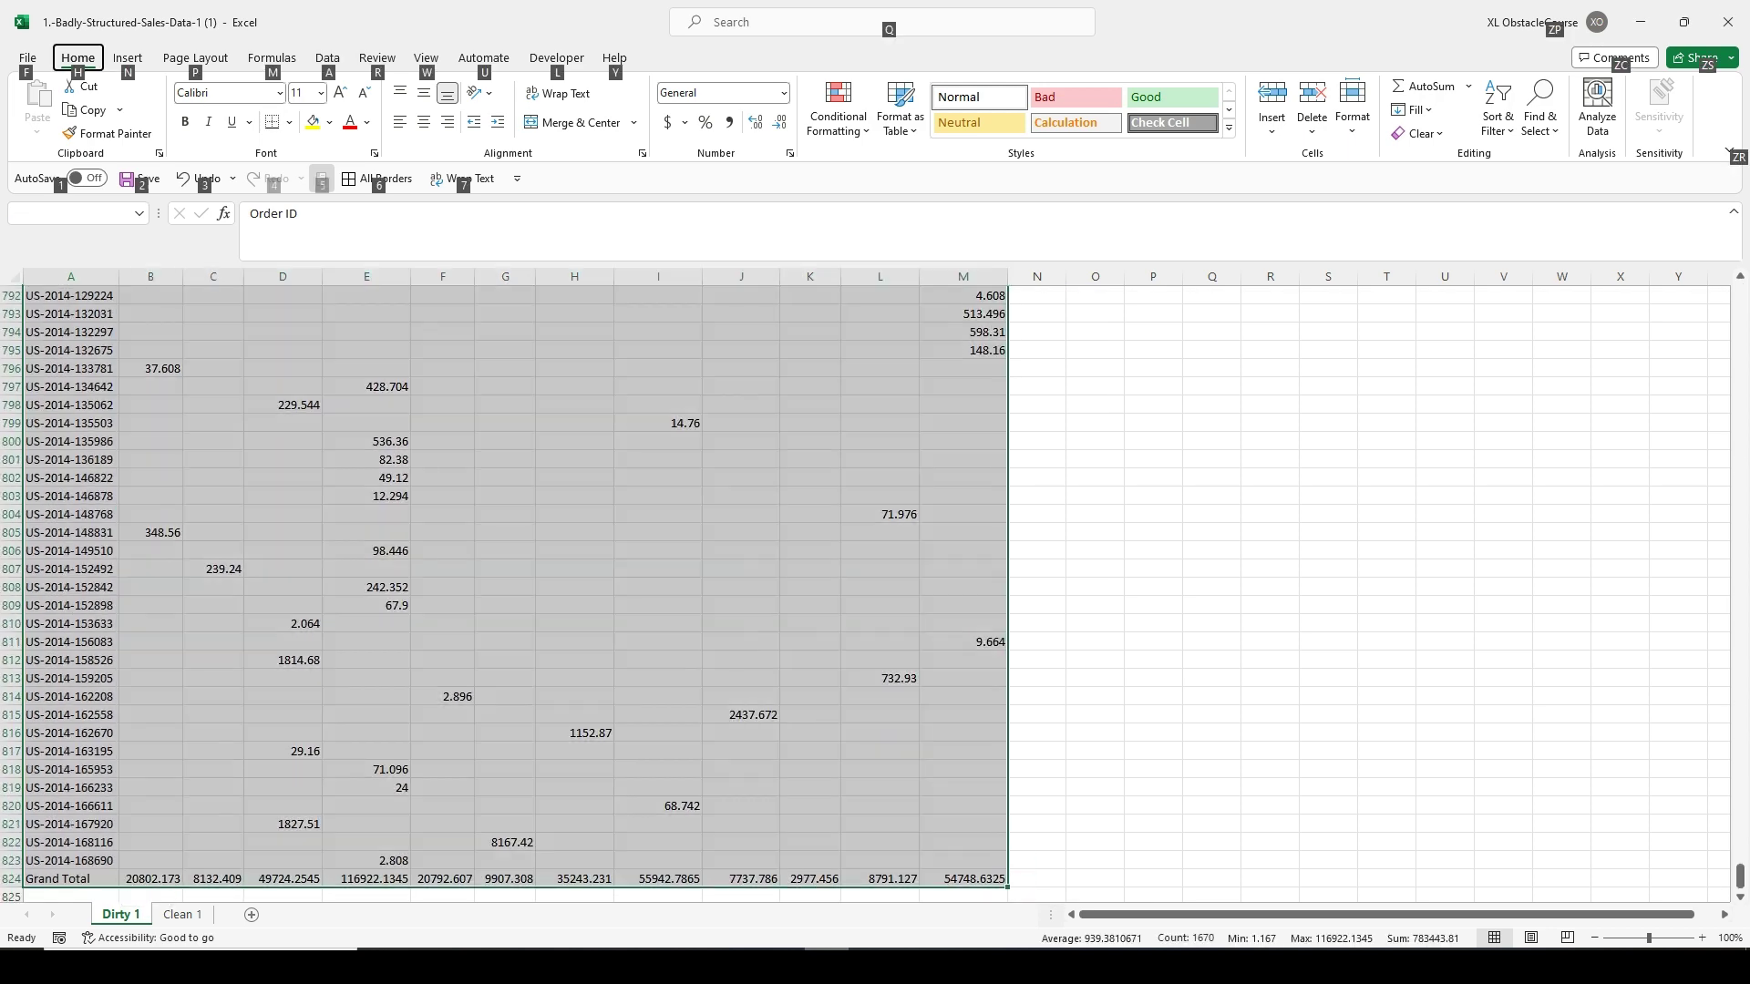
{"action": "key", "text": "a"}
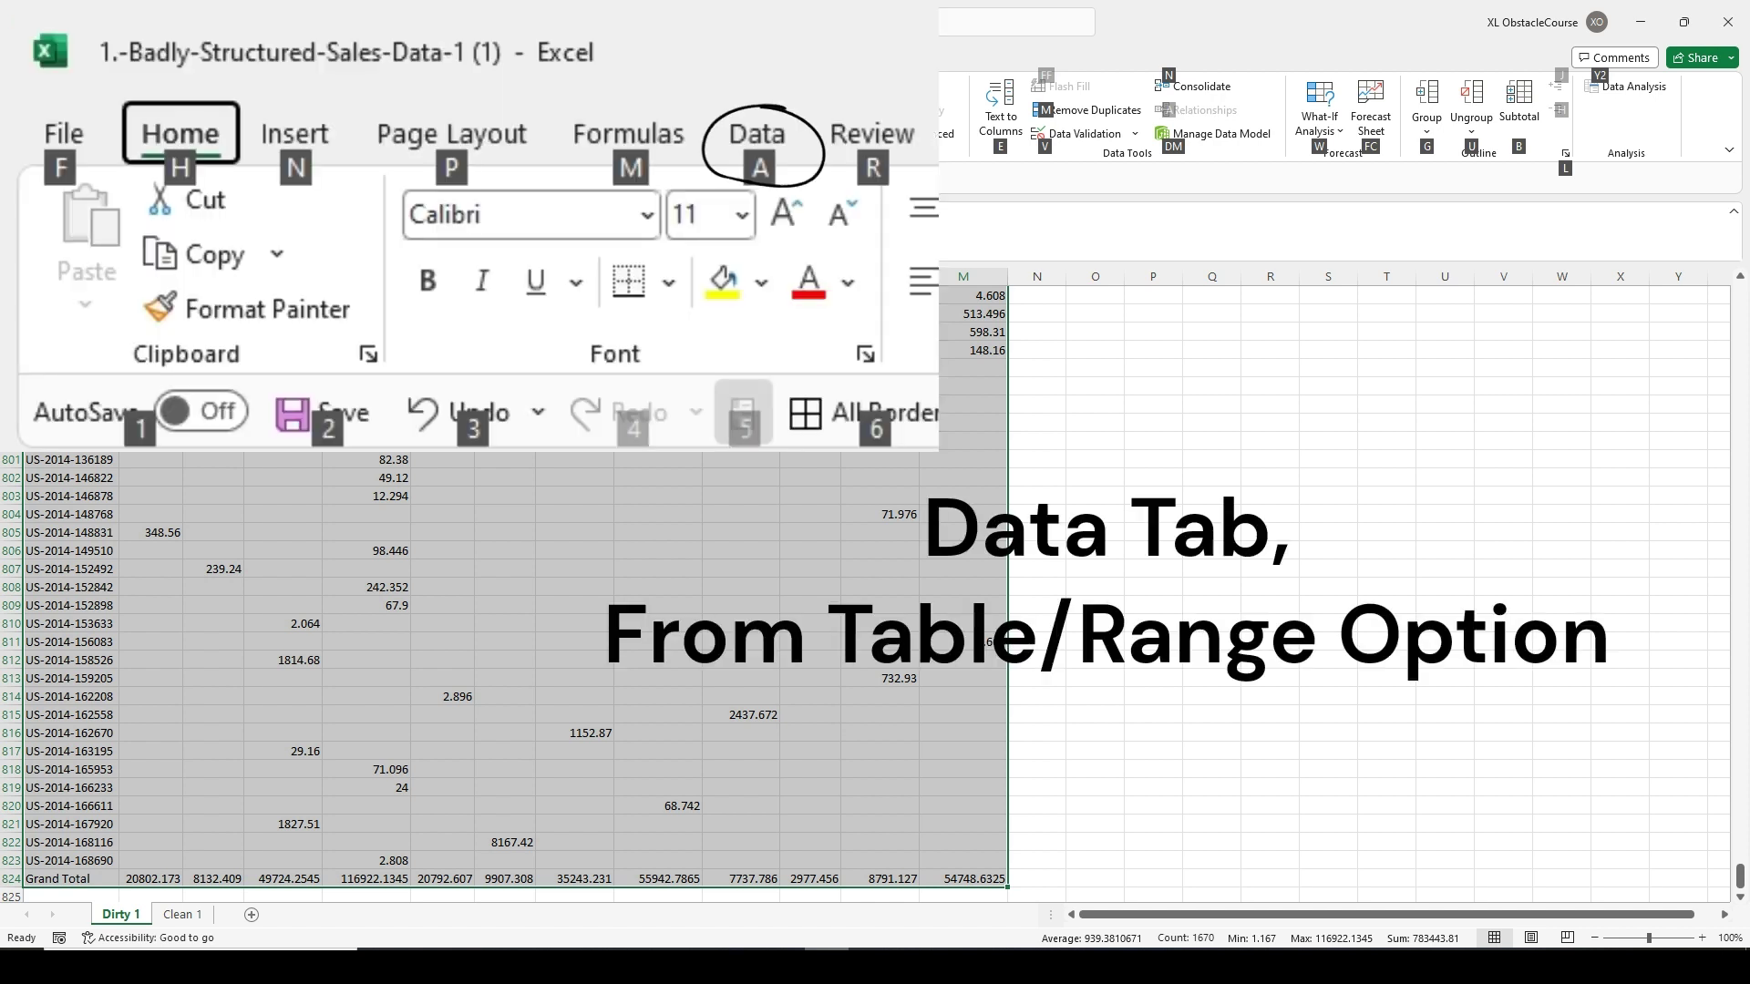
{"action": "key", "text": "p"}
{"action": "key", "text": "t"}
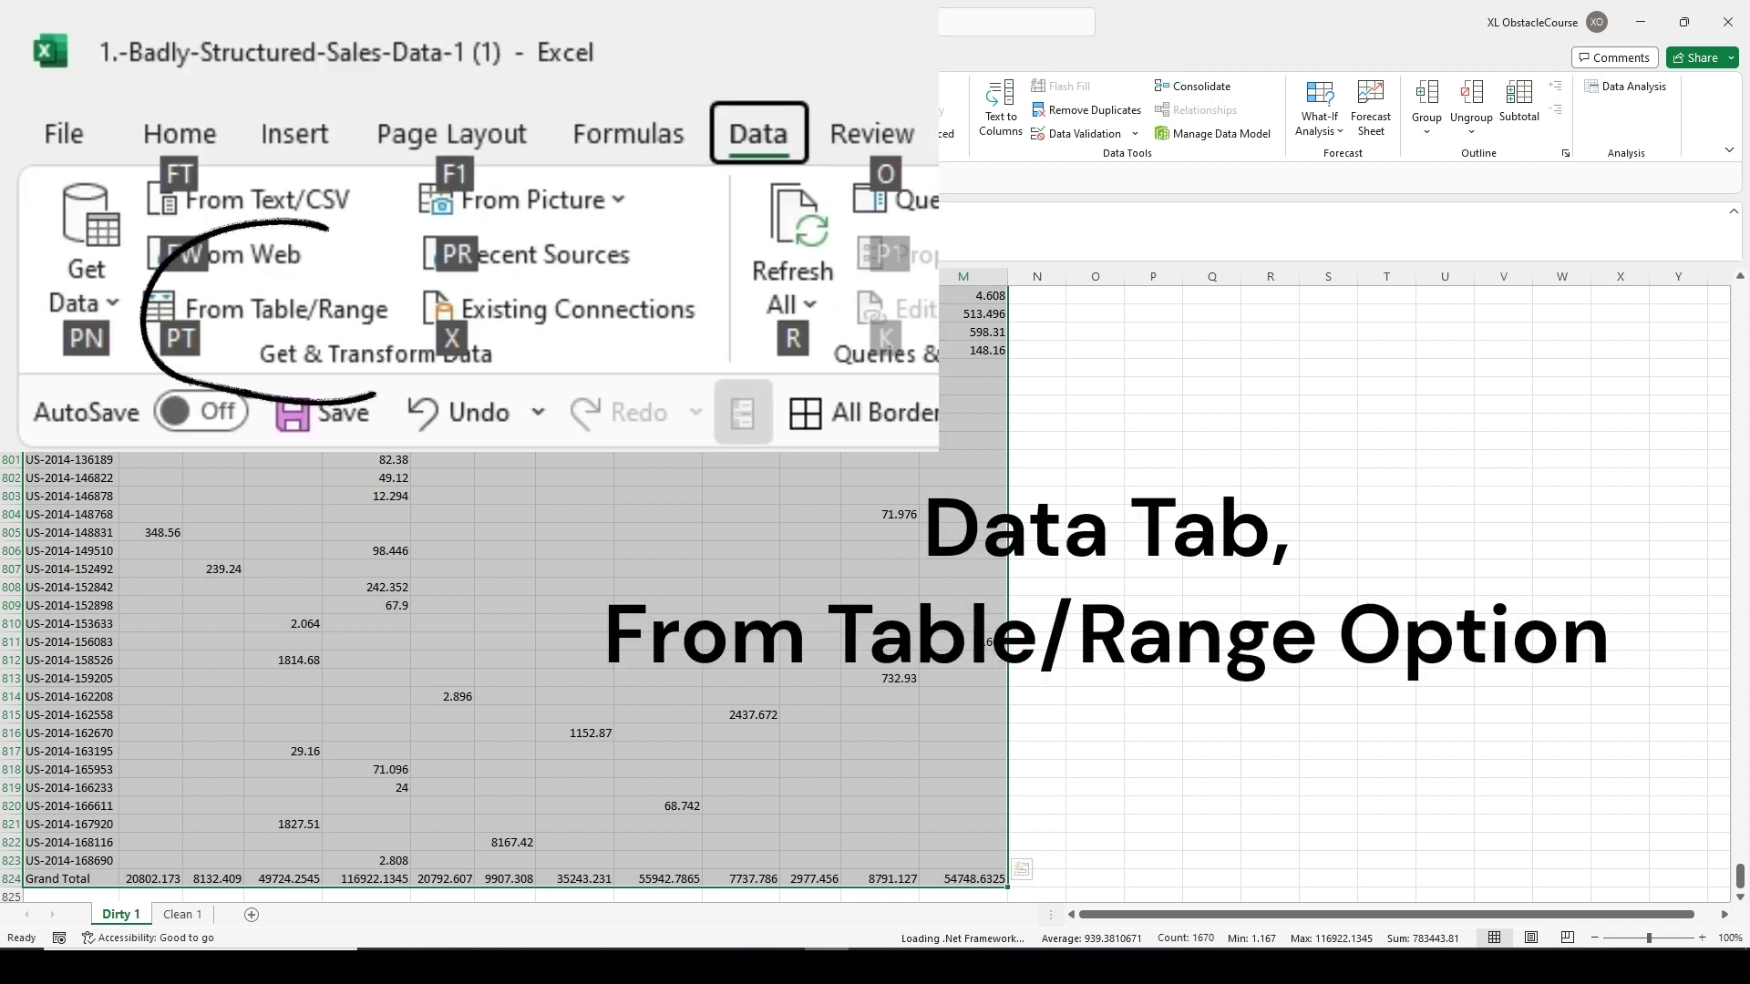
{"action": "key", "text": "Return"}
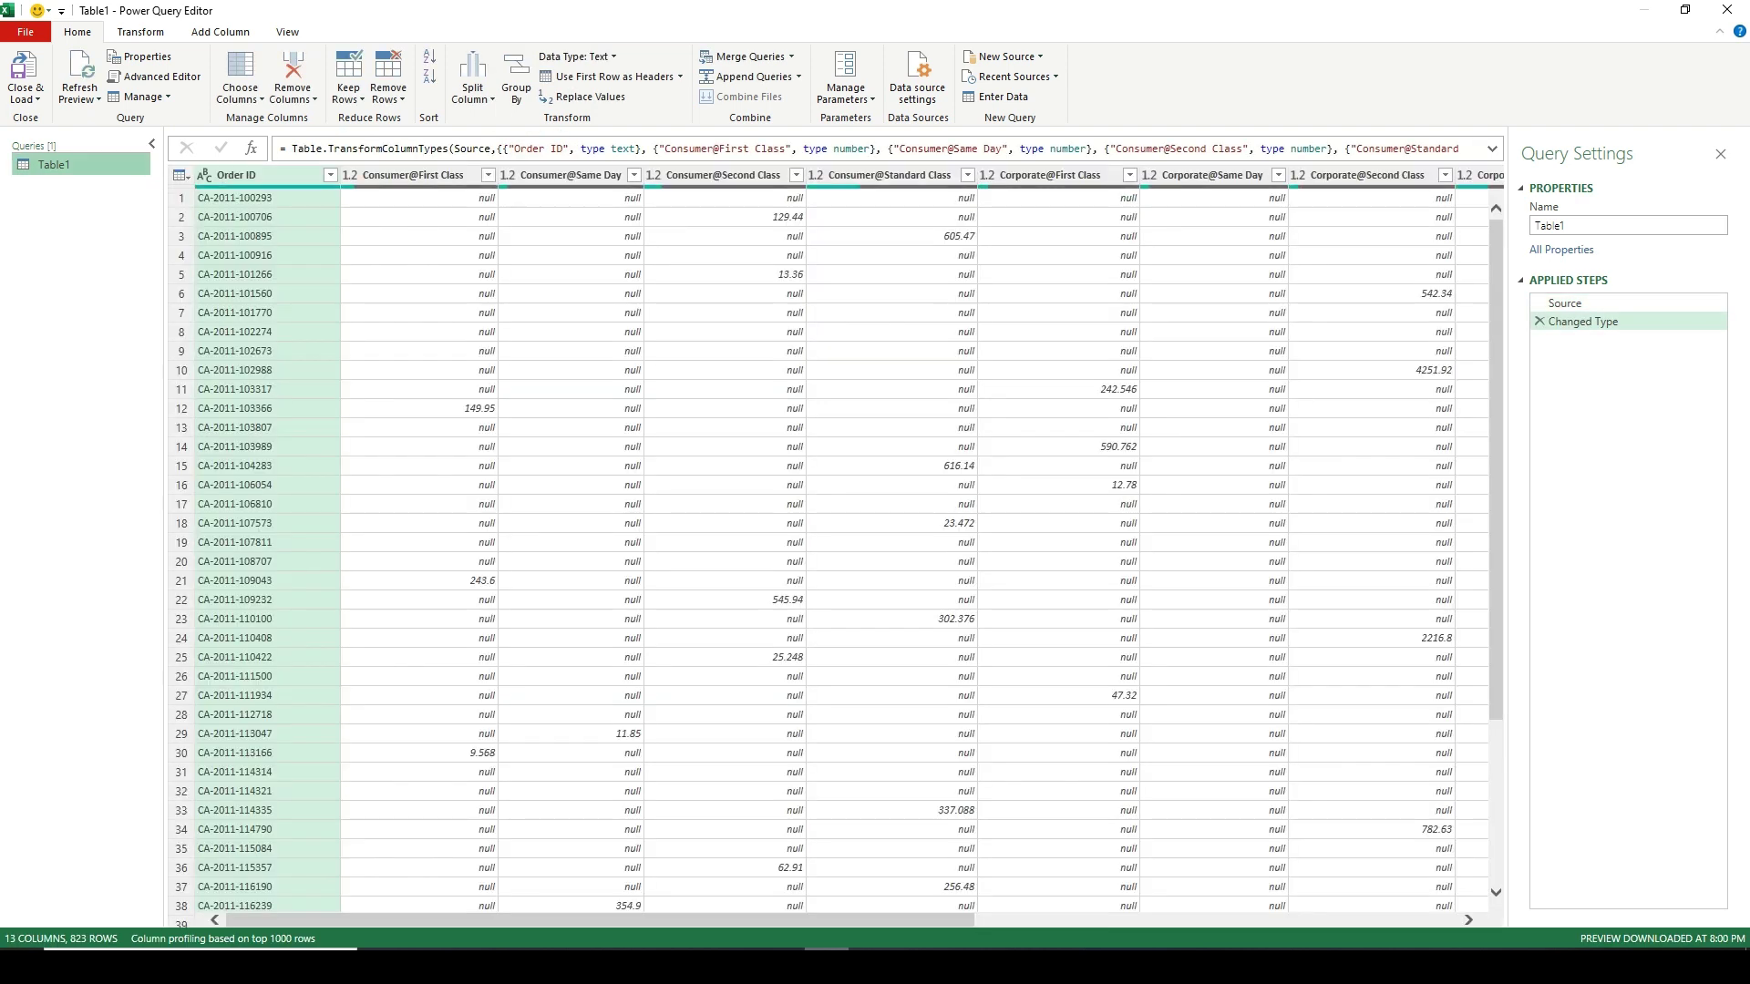
Unpivot all segment and ship mode columns, from Consumer@First Class to the last one, leaving Order ID as is.
{"action": "key", "text": "alt"}
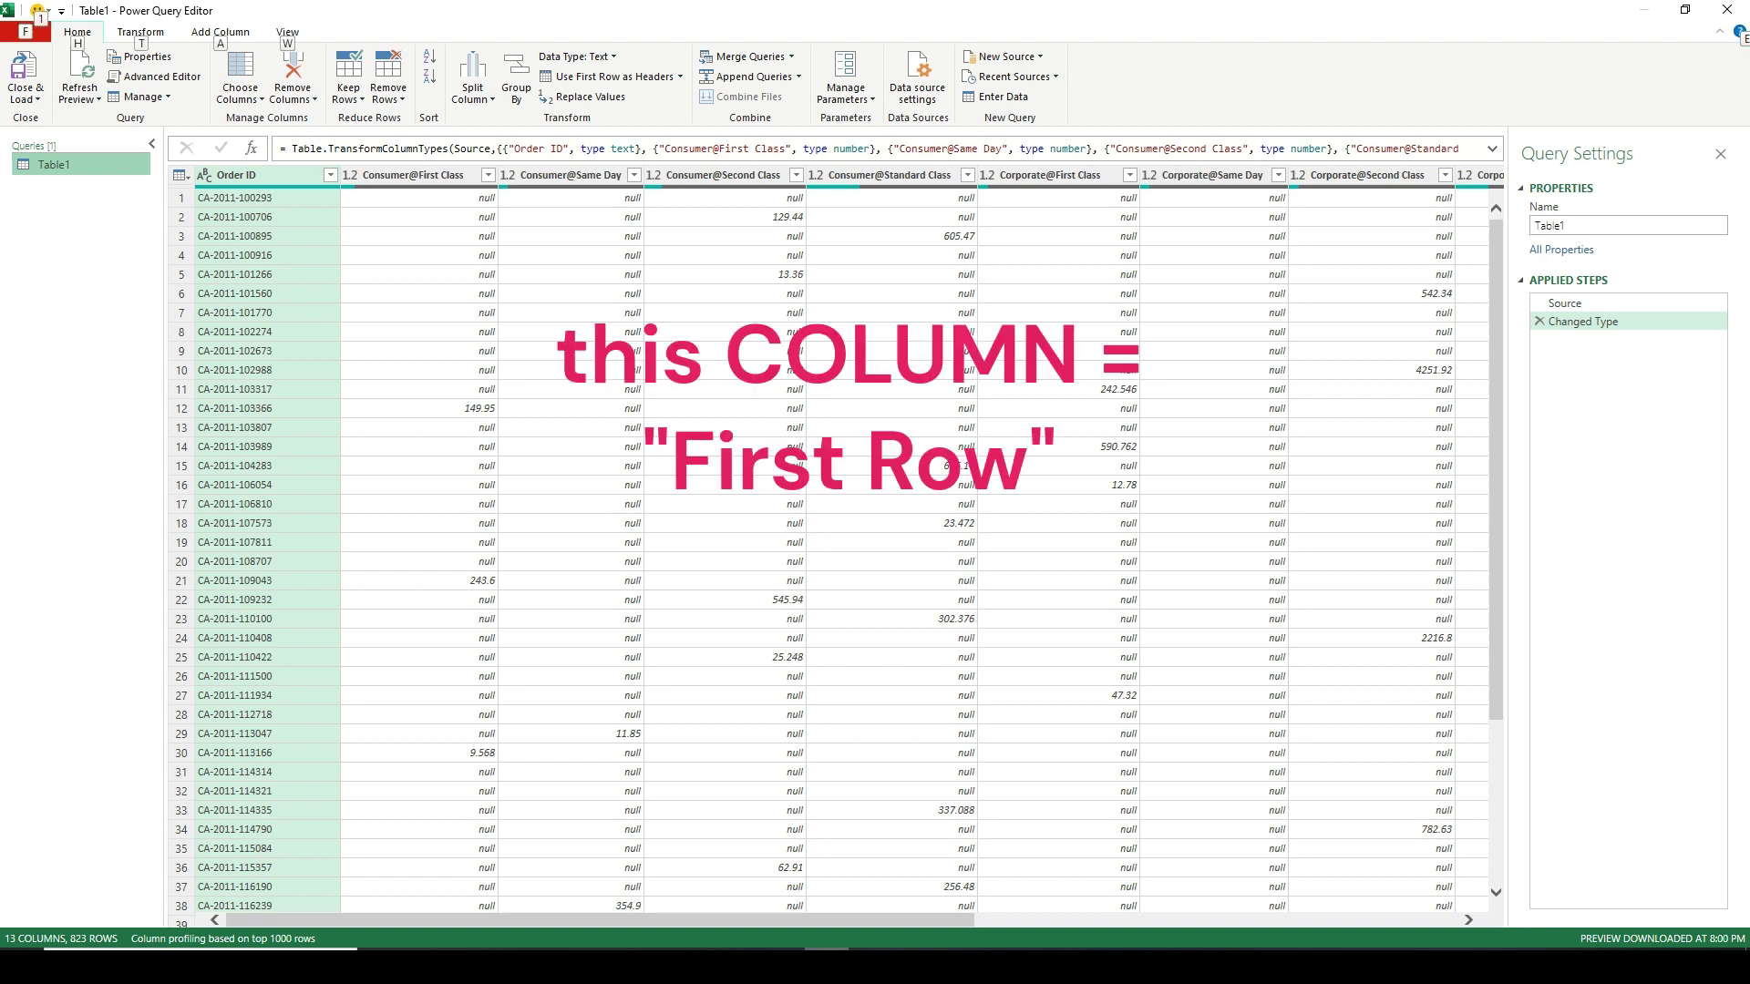
{"action": "key", "text": "t"}
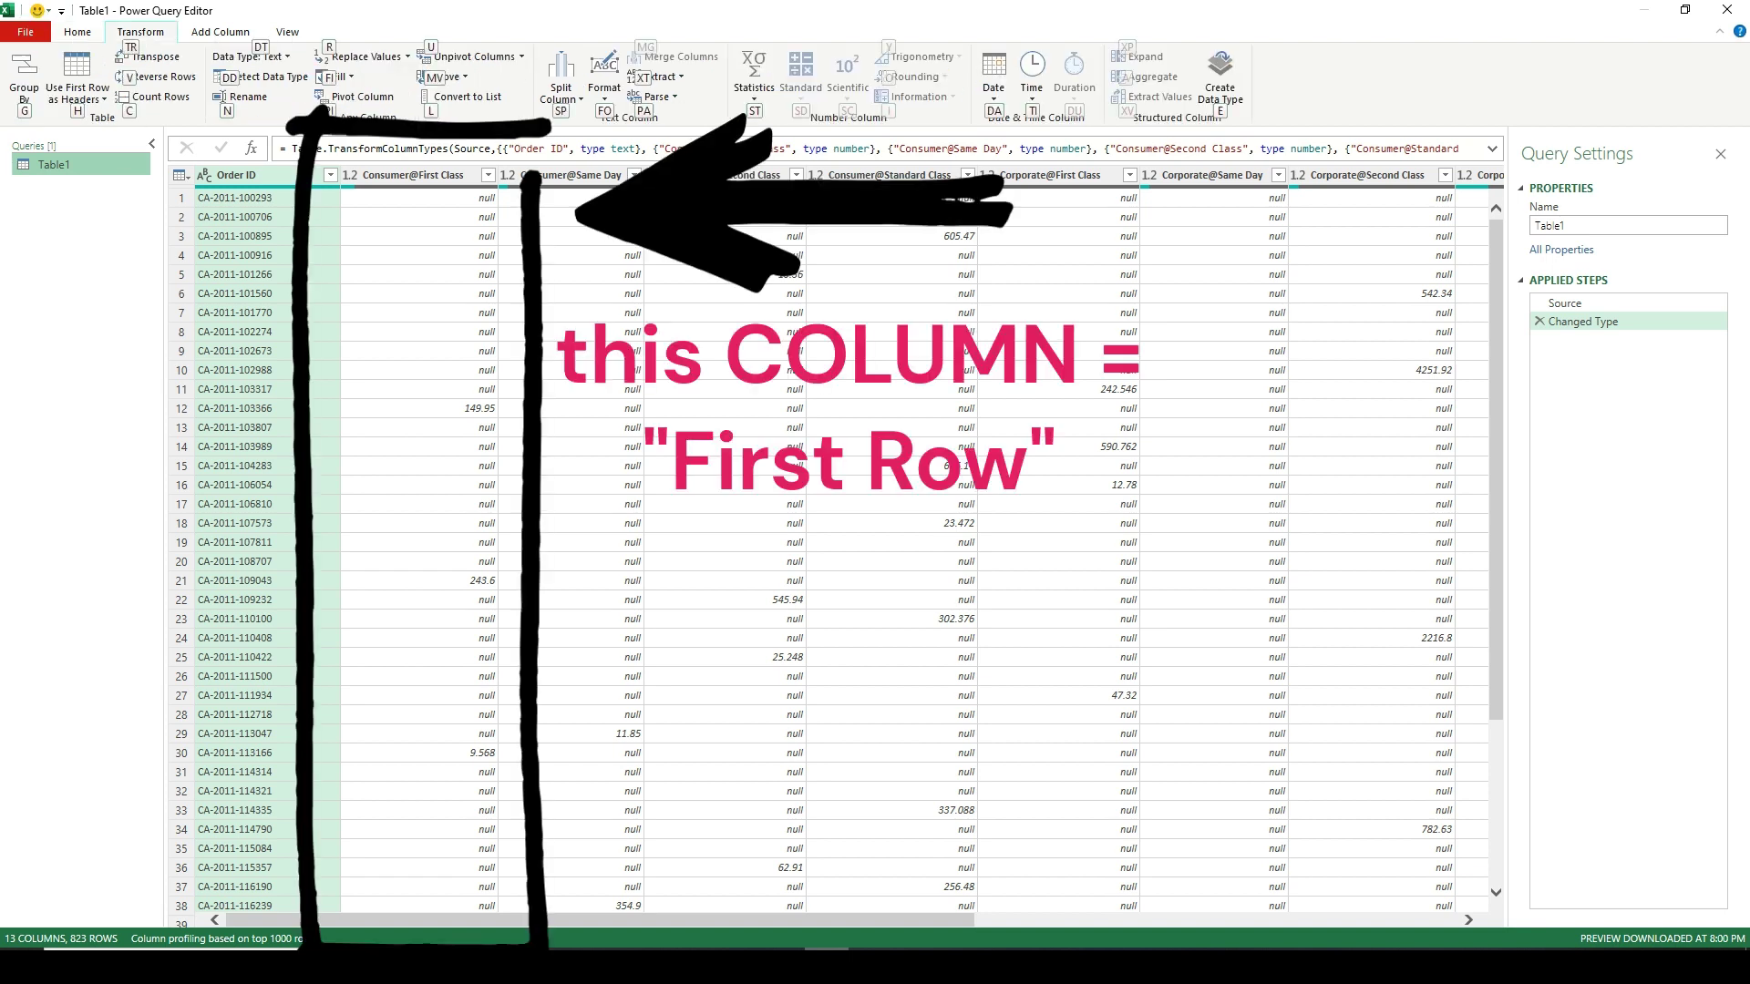
{"action": "key", "text": "u"}
{"action": "key", "text": "shift+Right"}
{"action": "key", "text": "shift+Right"}
{"action": "key", "text": "shift+Right"}
{"action": "key", "text": "shift+Right"}
{"action": "key", "text": "shift+Right"}
{"action": "key", "text": "shift+Right"}
{"action": "key", "text": "shift+Right"}
{"action": "key", "text": "shift+Right"}
{"action": "key", "text": "shift+Right"}
{"action": "key", "text": "shift+Right"}
{"action": "key", "text": "shift+Right"}
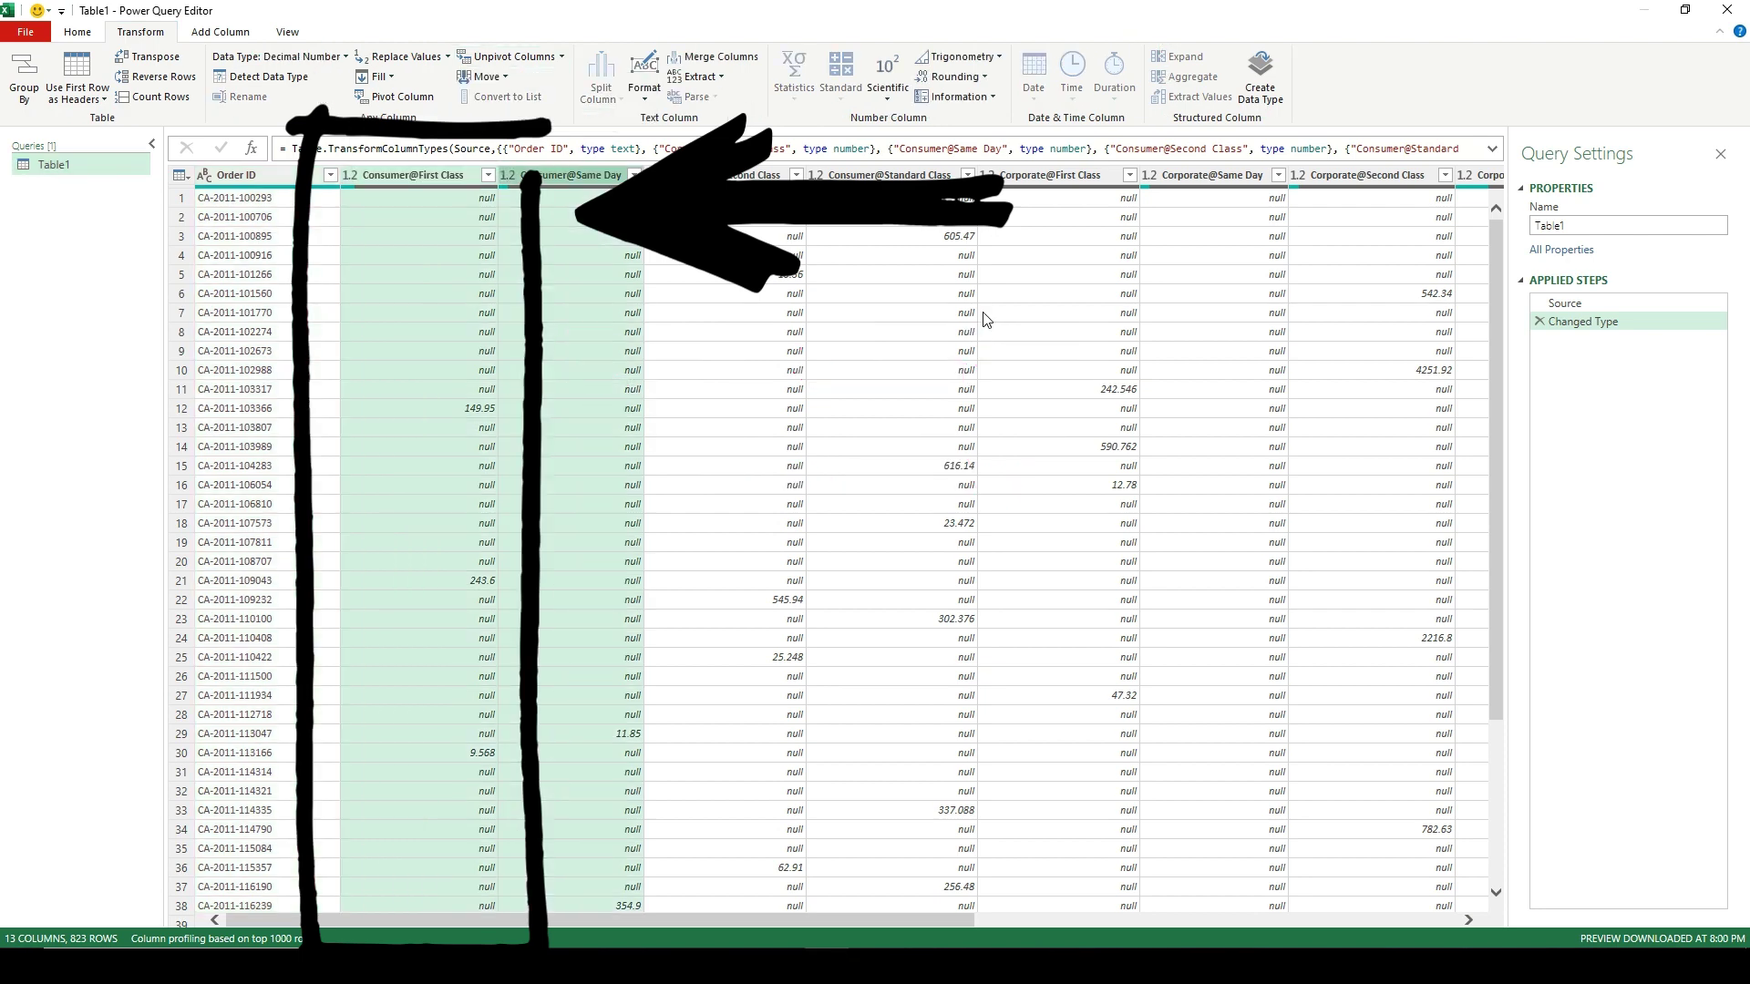
{"action": "key", "text": "alt"}
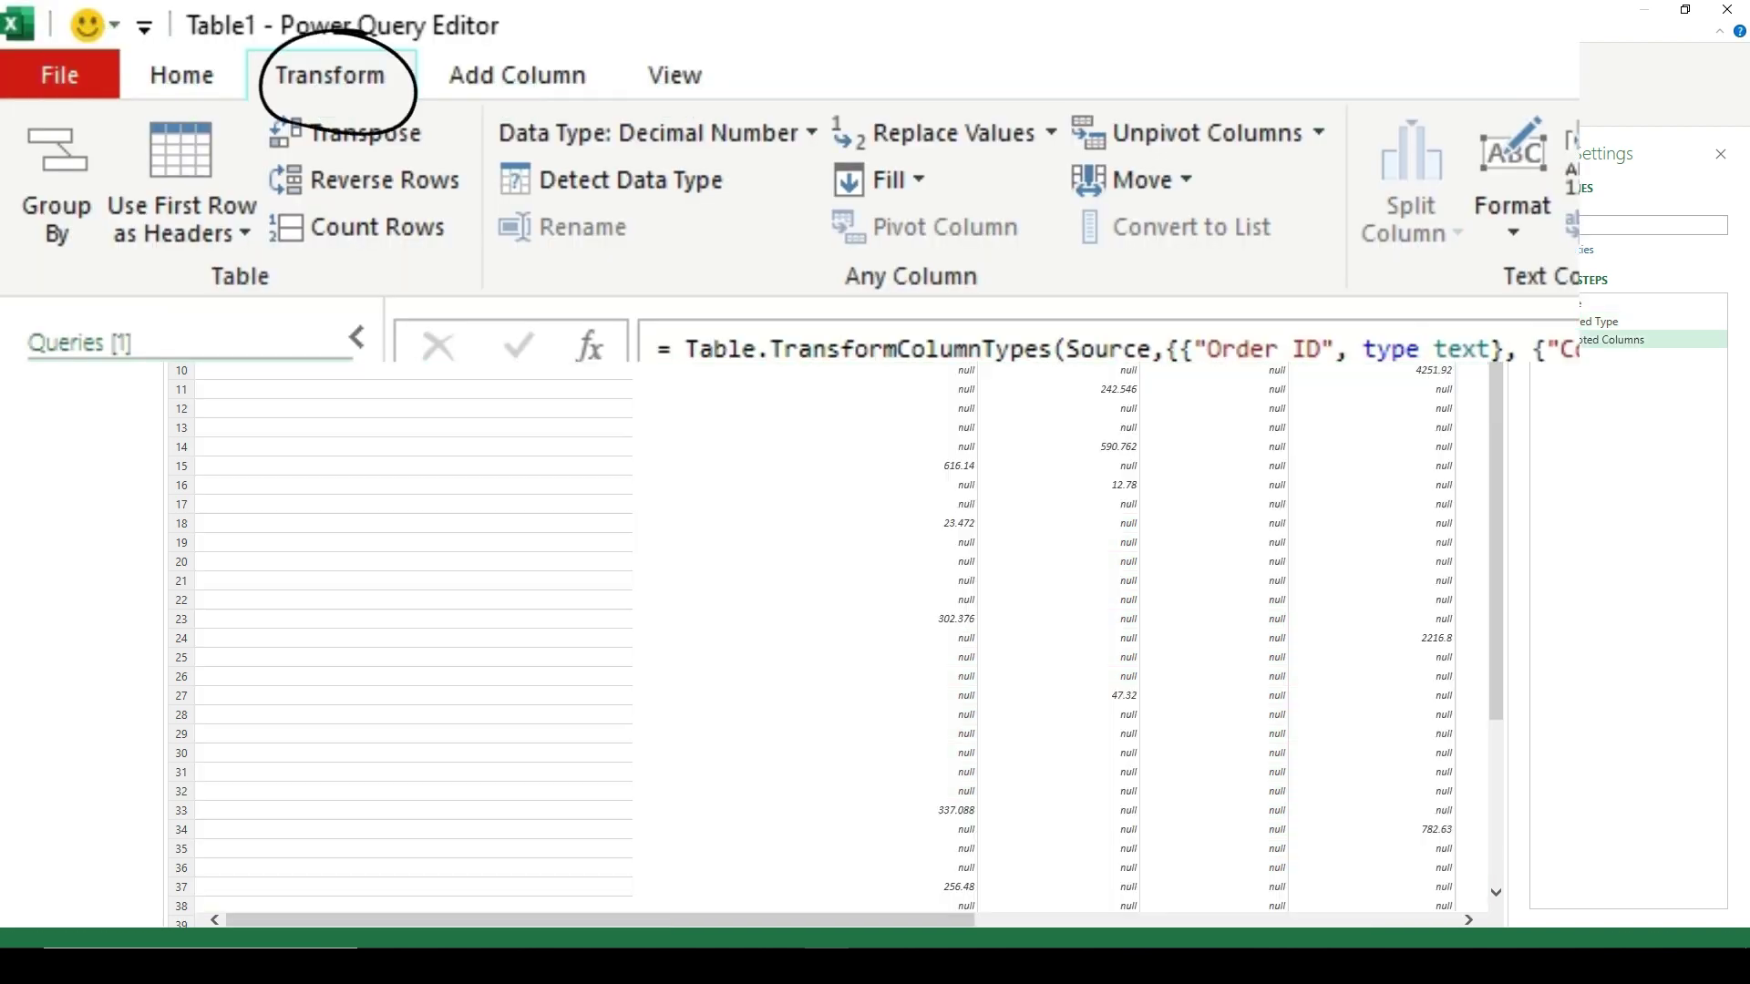
{"action": "key", "text": "alt+t"}
{"action": "key", "text": "u"}
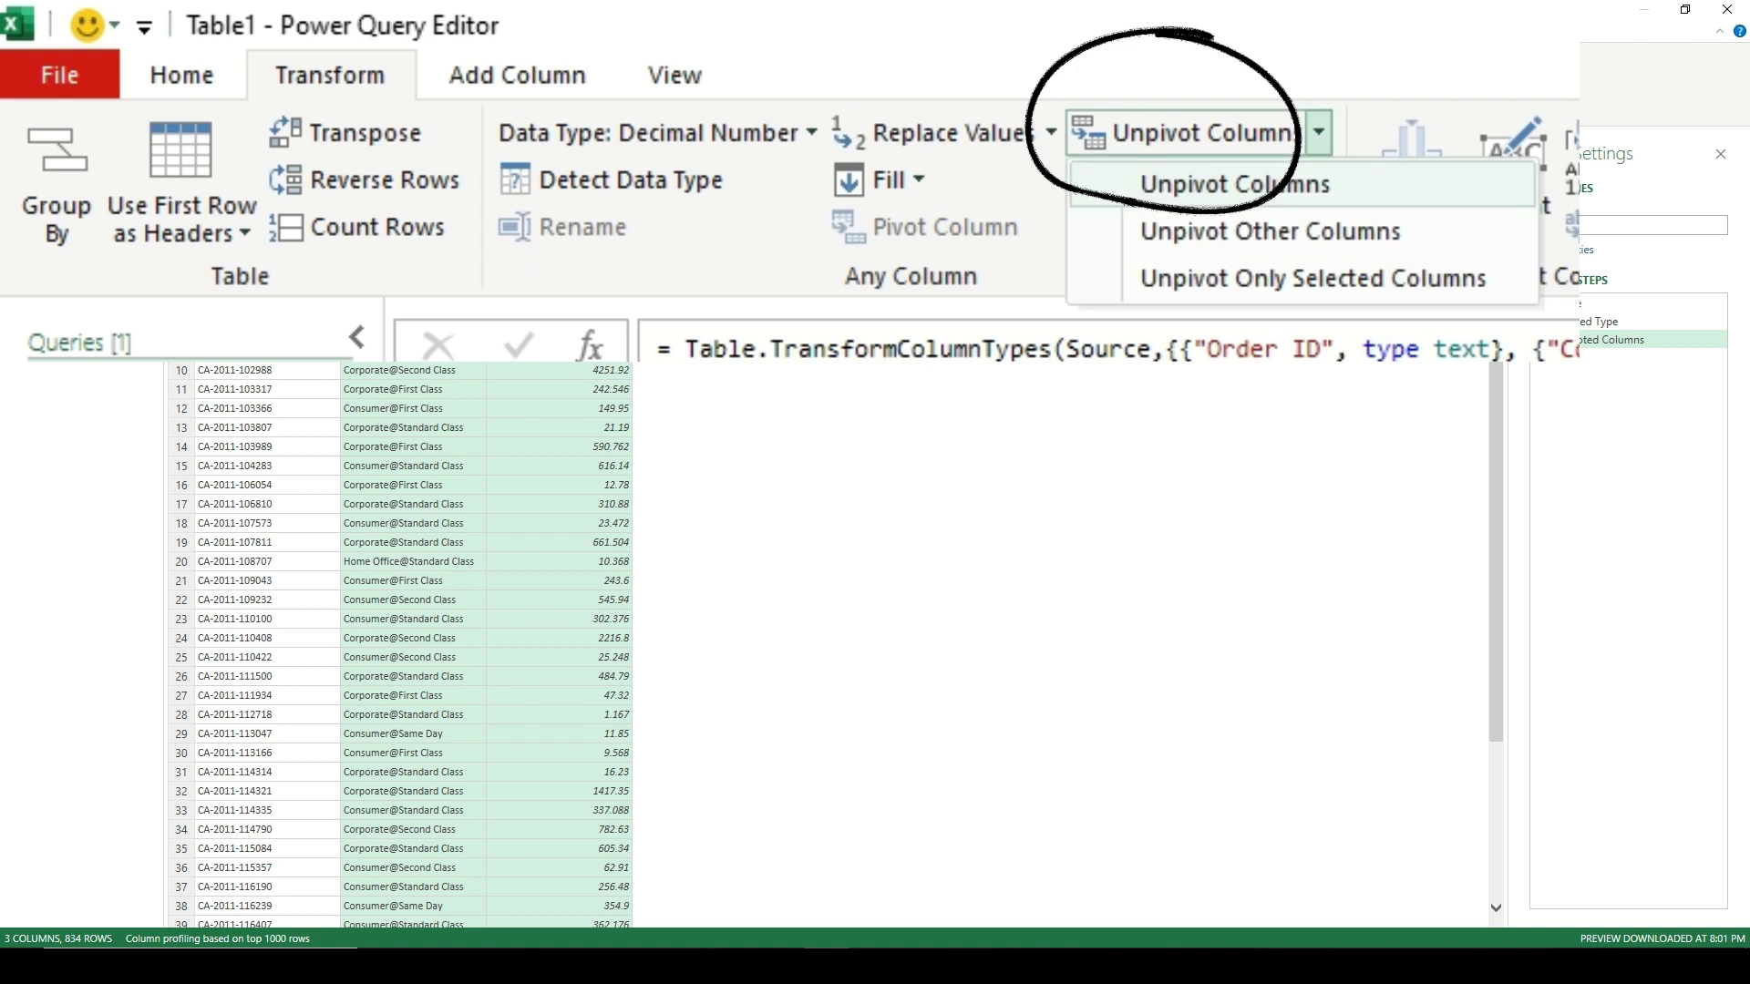
{"action": "key", "text": "Escape"}
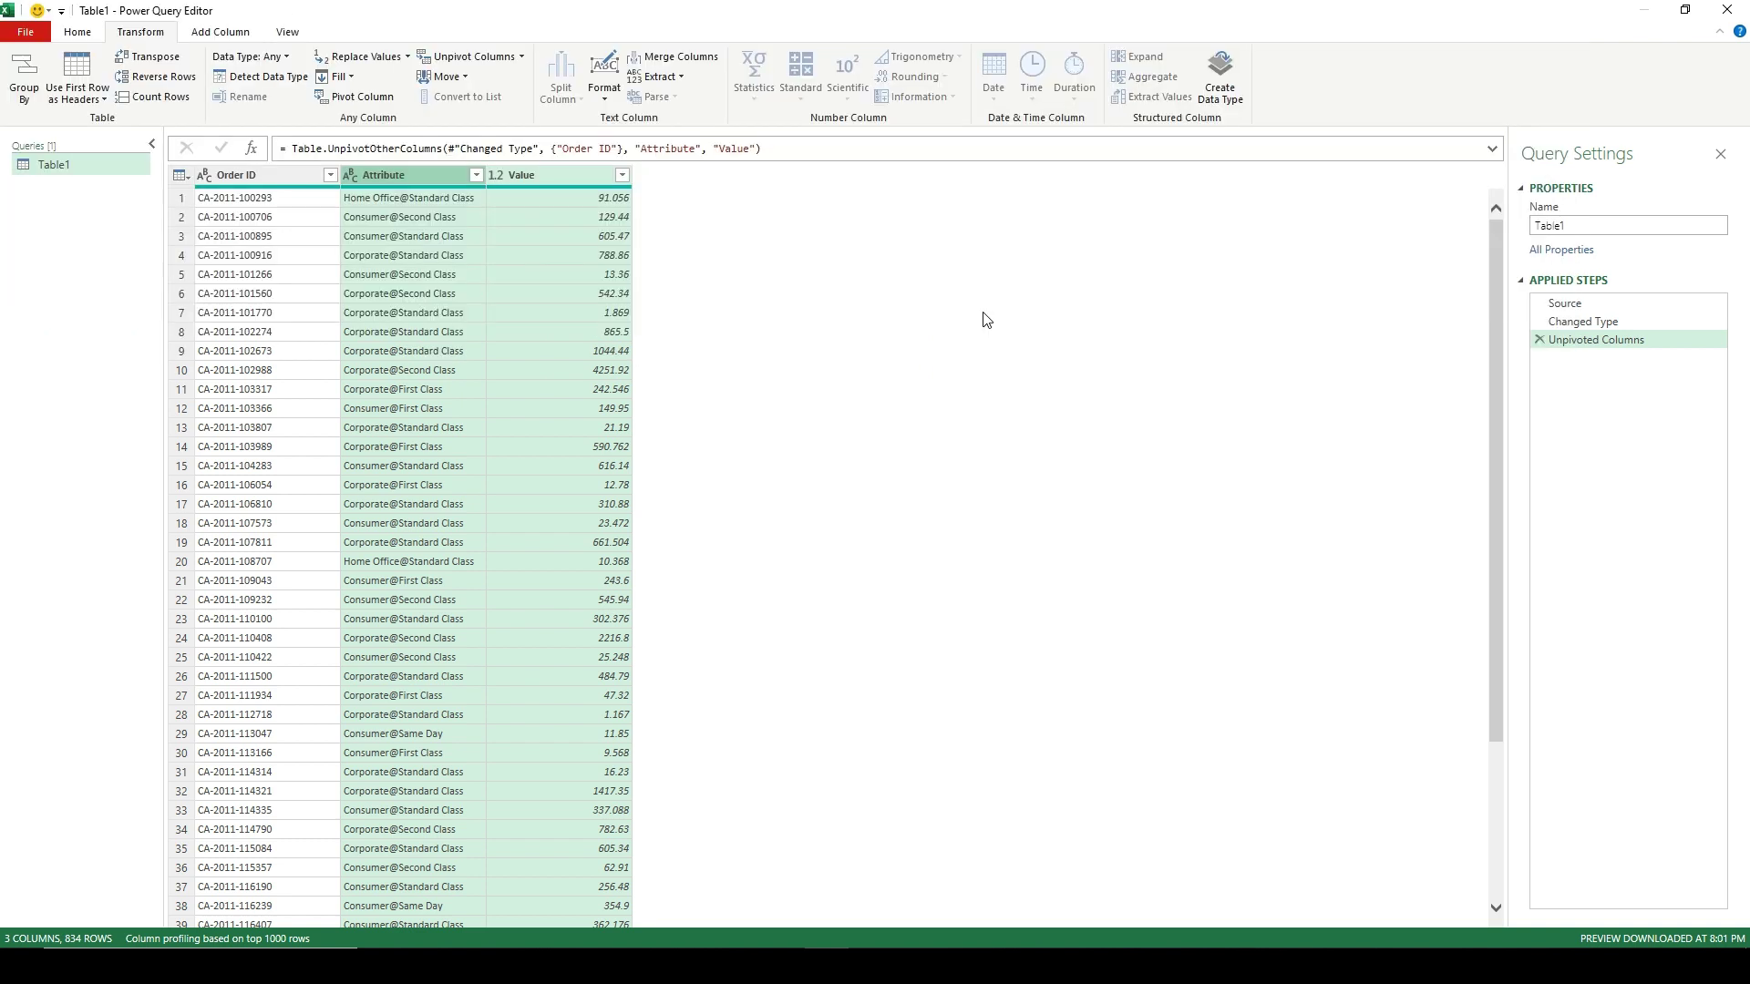
Close the query and load the unpivoted table into a worksheet.
{"action": "key", "text": "alt"}
{"action": "key", "text": "h"}
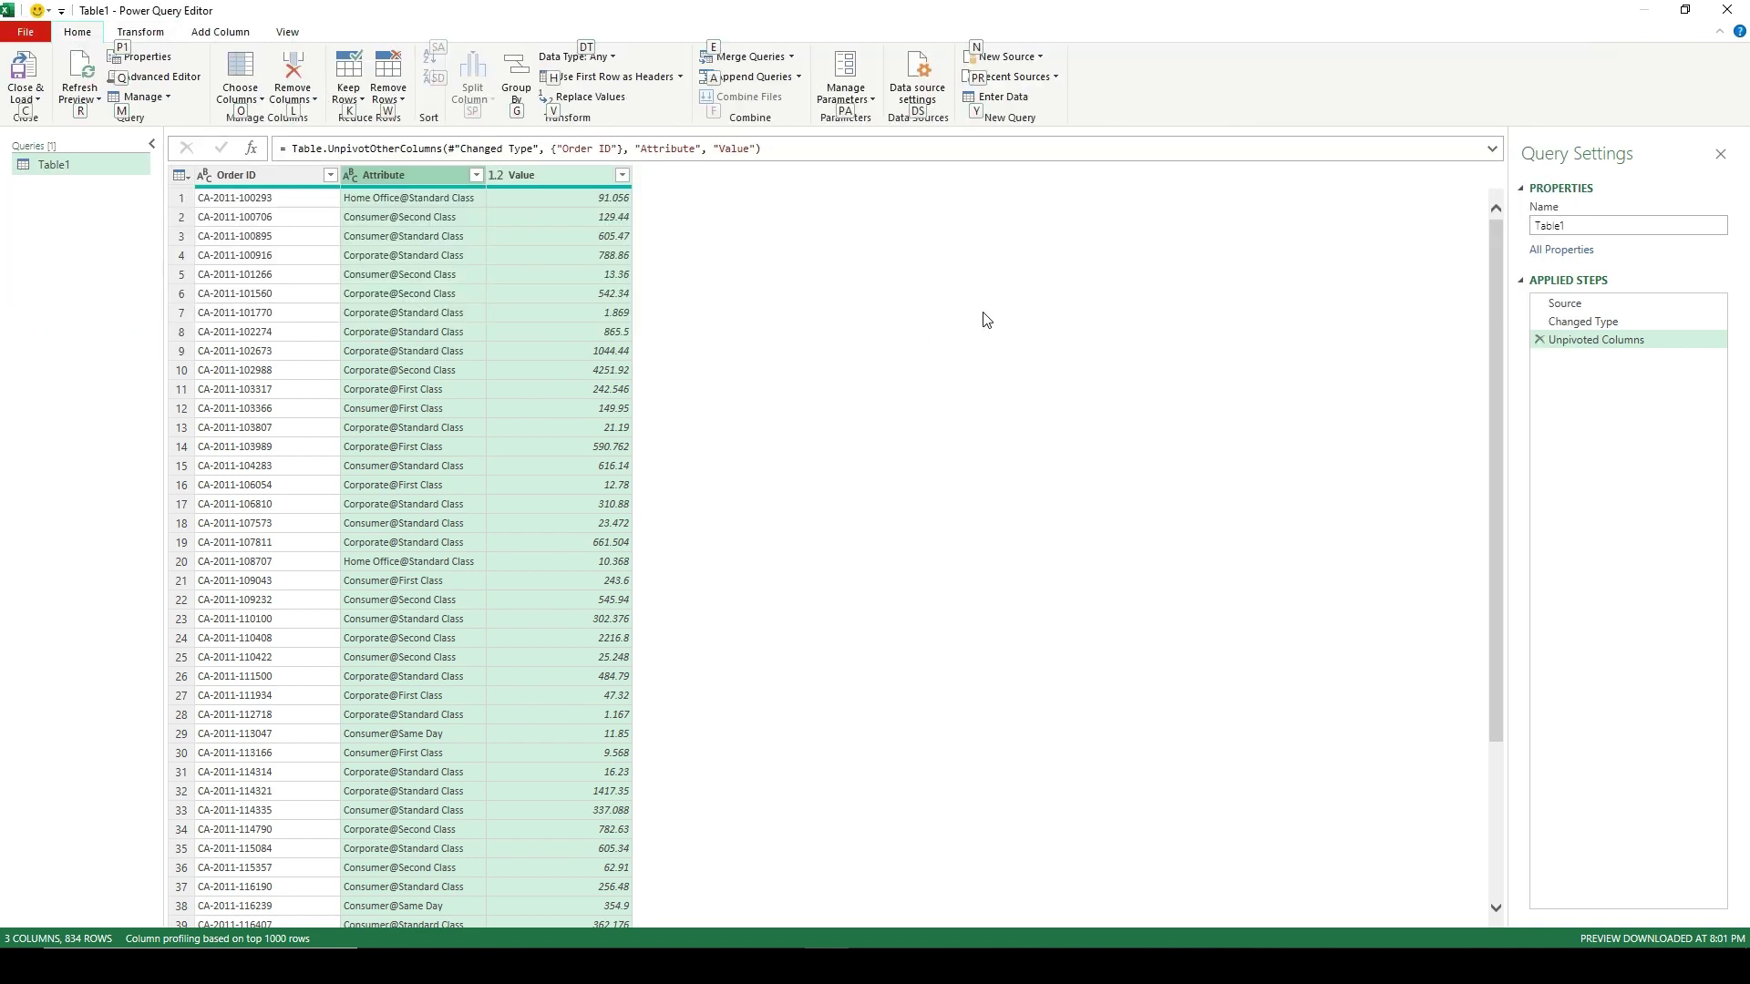
{"action": "key", "text": "c"}
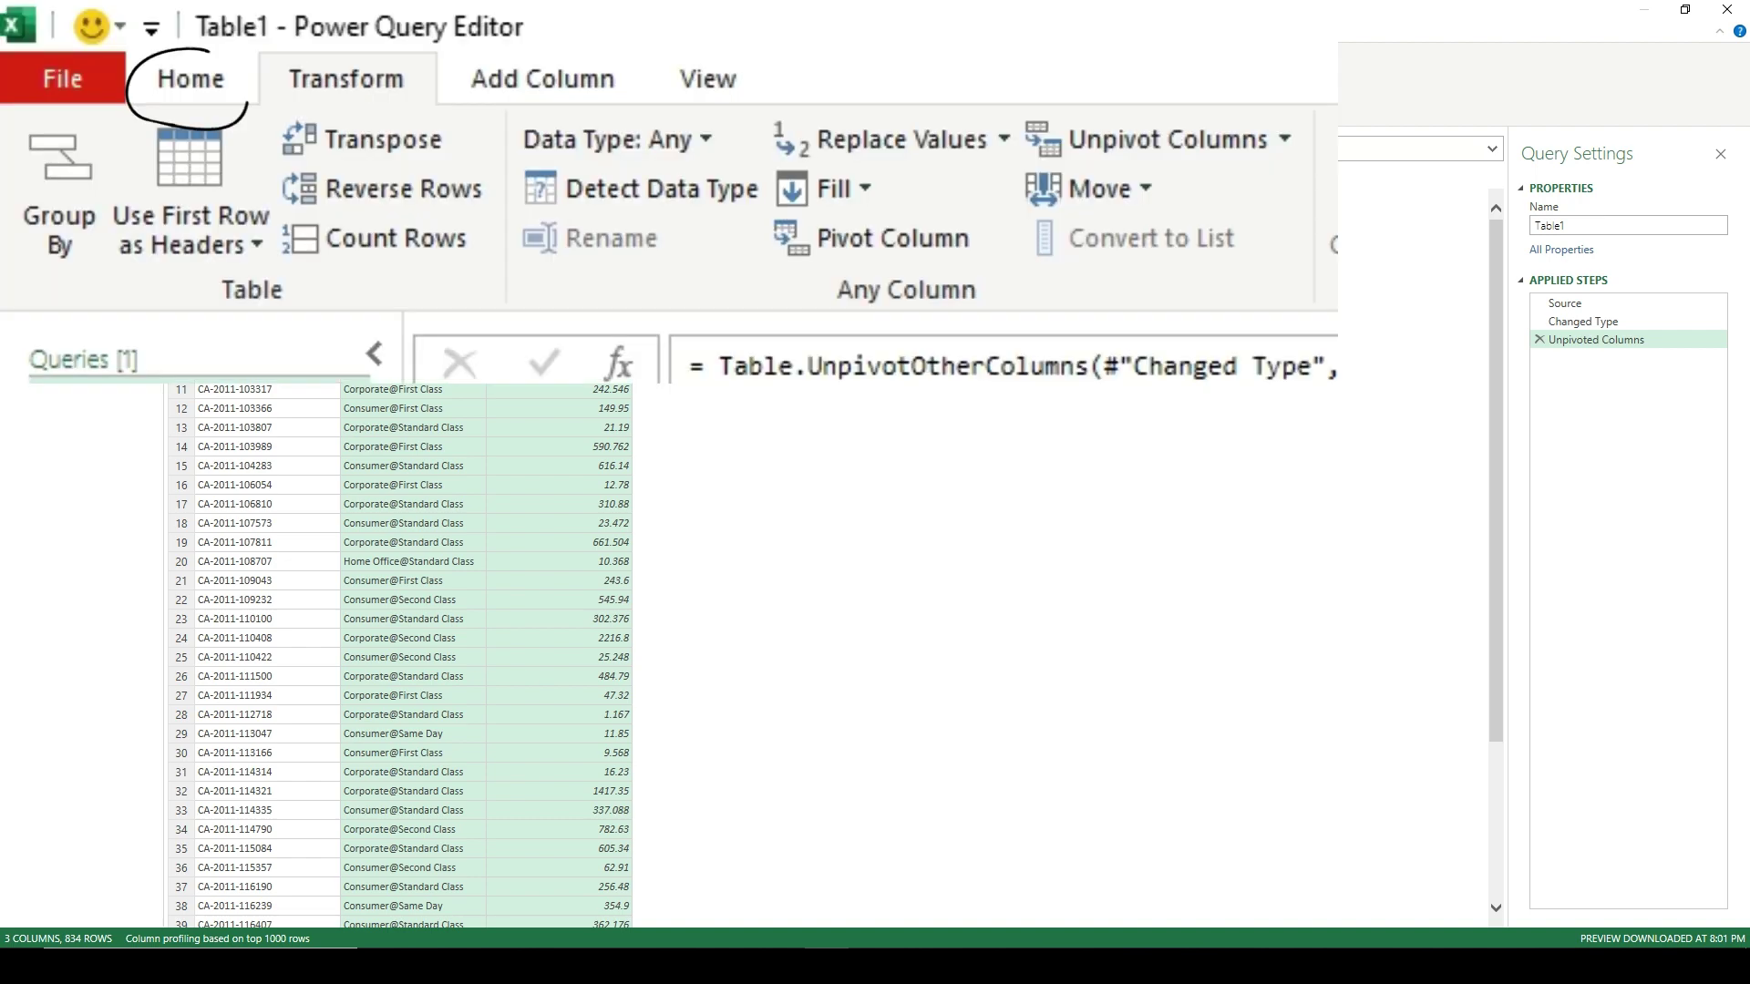
{"action": "key", "text": "c"}
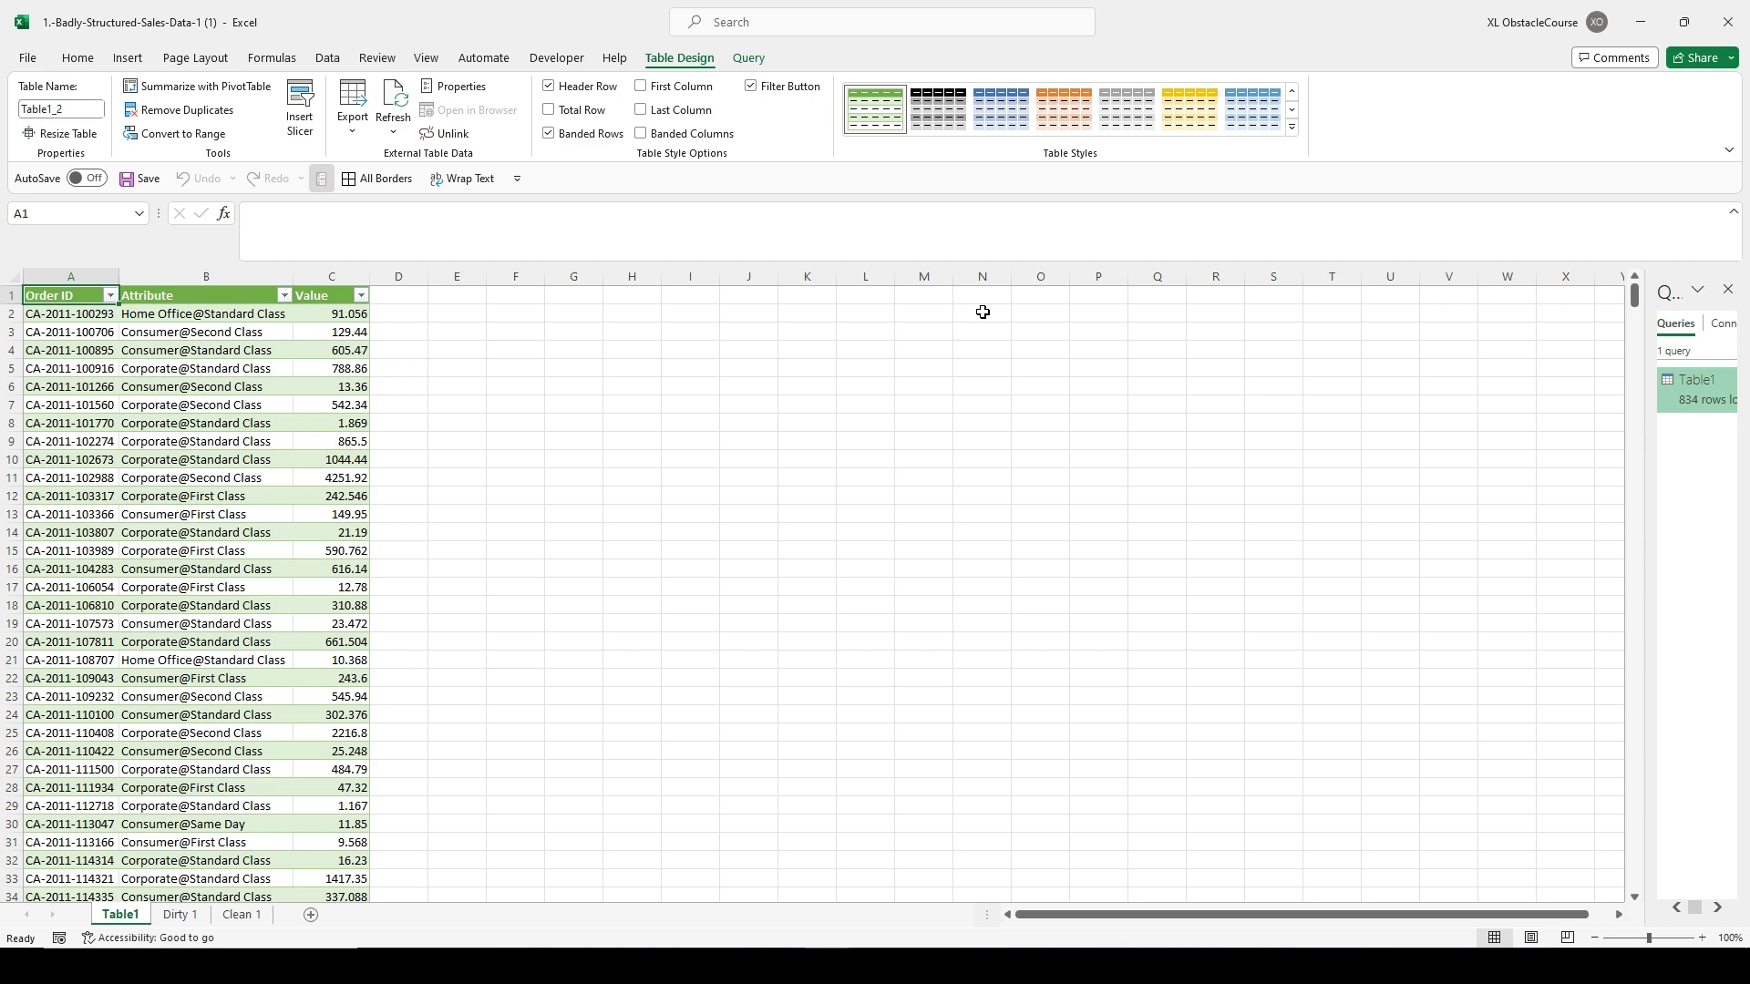
Insert an empty column into the loaded table between Attribute and Value.
{"action": "key", "text": "Right"}
{"action": "key", "text": "Right"}
{"action": "key", "text": "ctrl+shift+Down"}
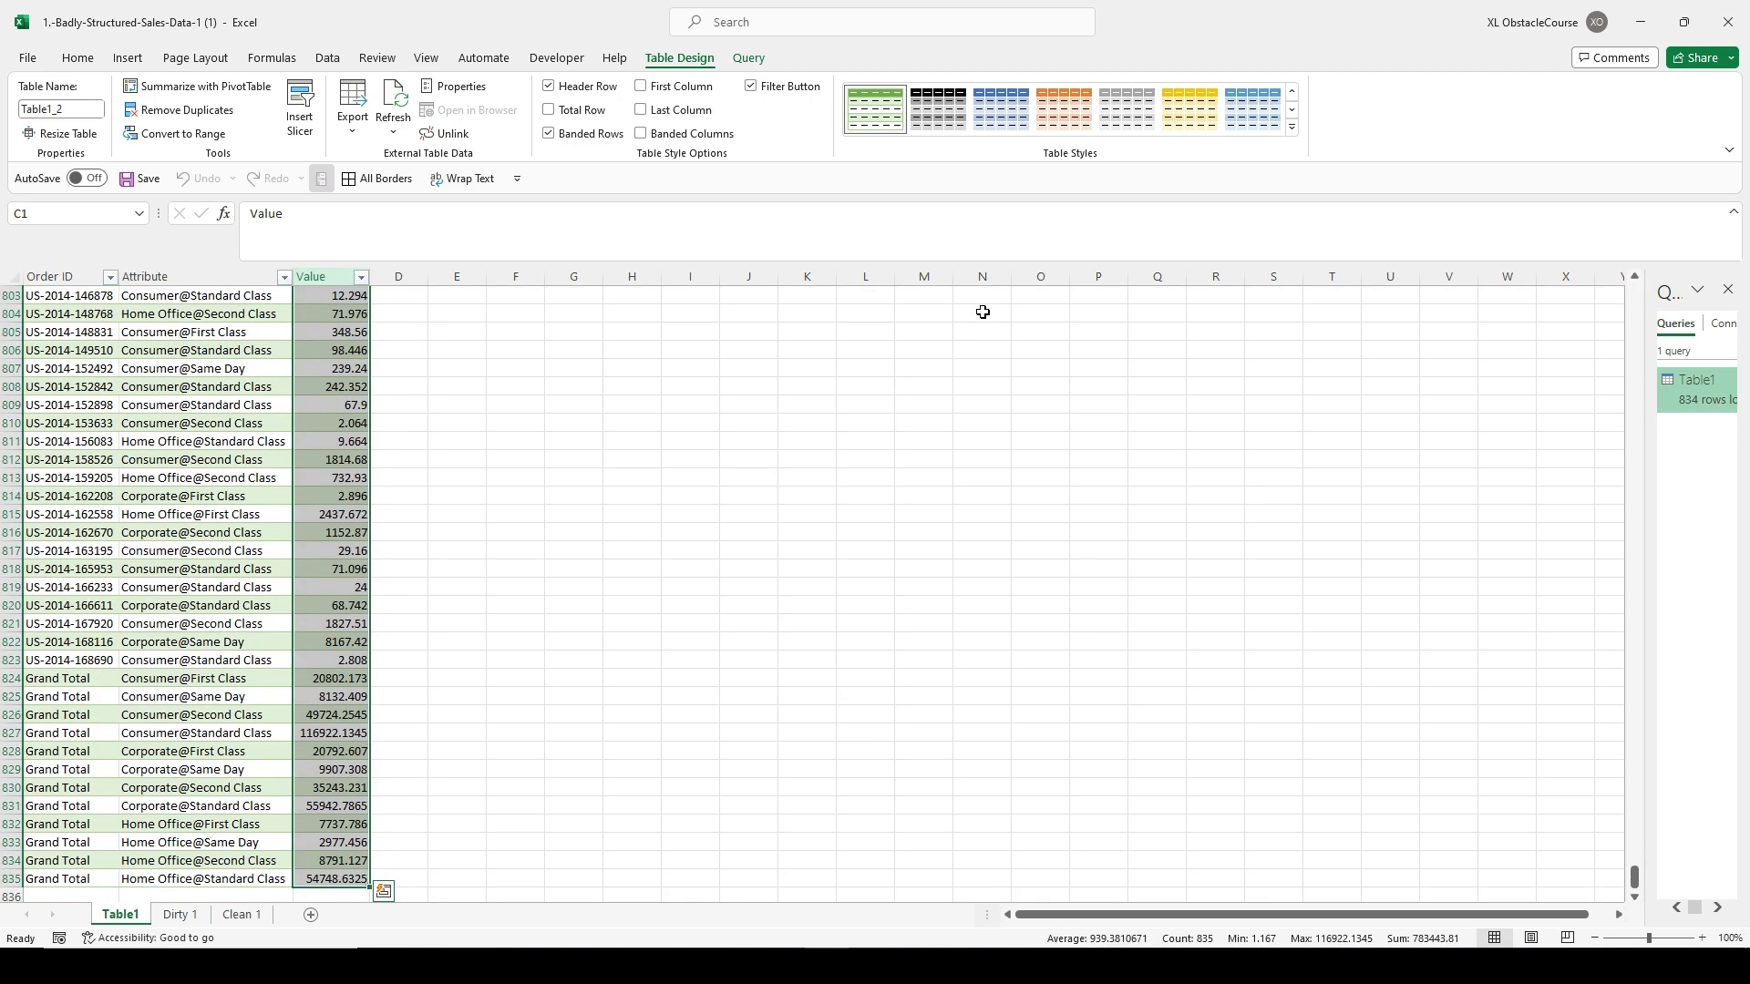
{"action": "key", "text": "ctrl+shift+plus"}
{"action": "key", "text": "Left"}
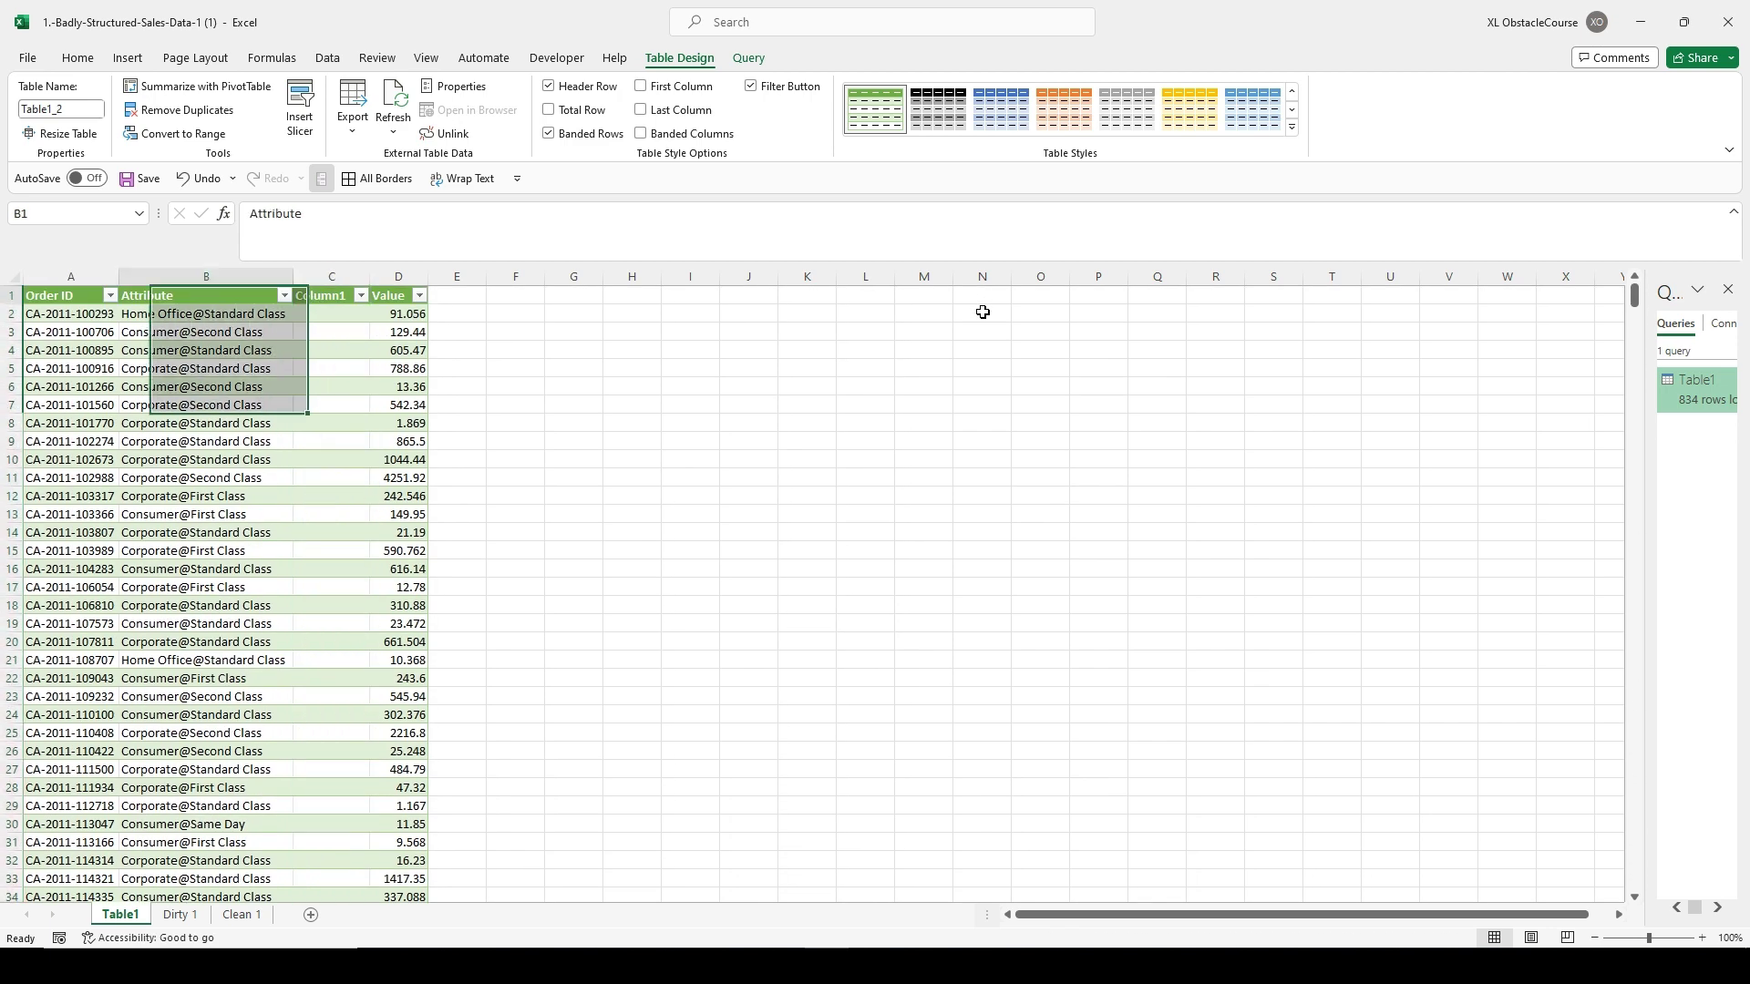
Split the Attribute column into two columns with Text to Columns, using @ as the delimiter and overwriting from B1.
{"action": "key", "text": "ctrl+shift+Down"}
{"action": "key", "text": "alt+a"}
{"action": "key", "text": "e"}
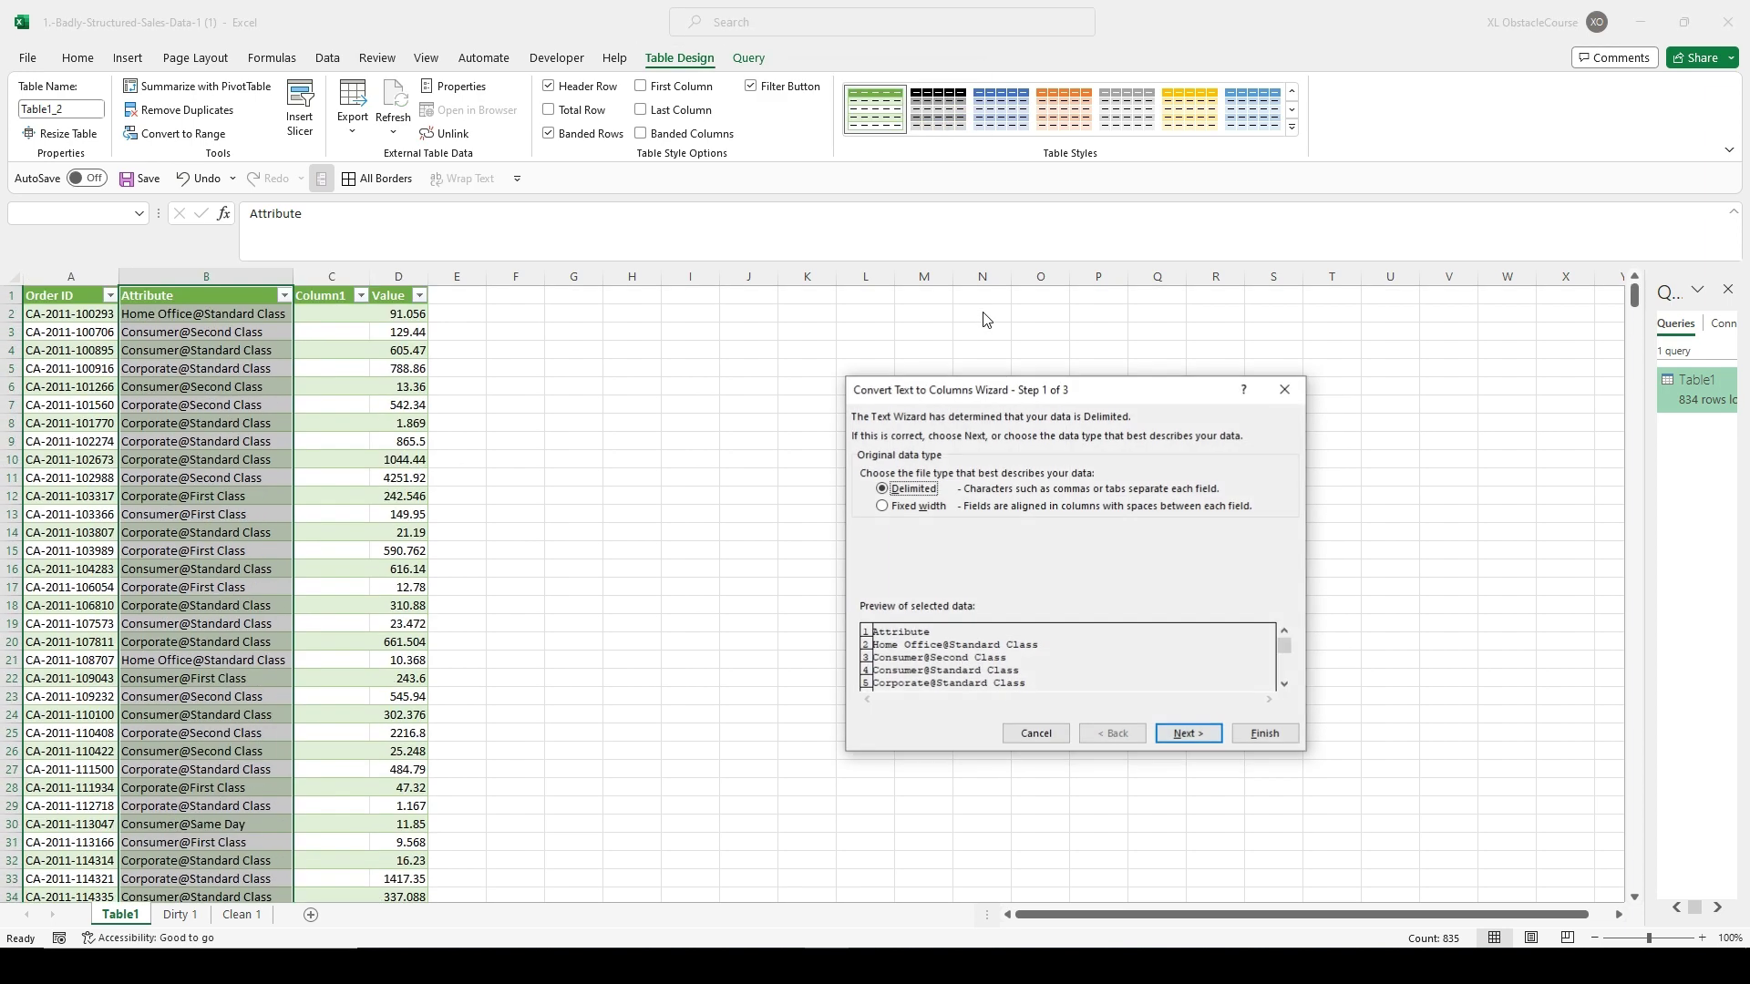
{"action": "key", "text": "Tab"}
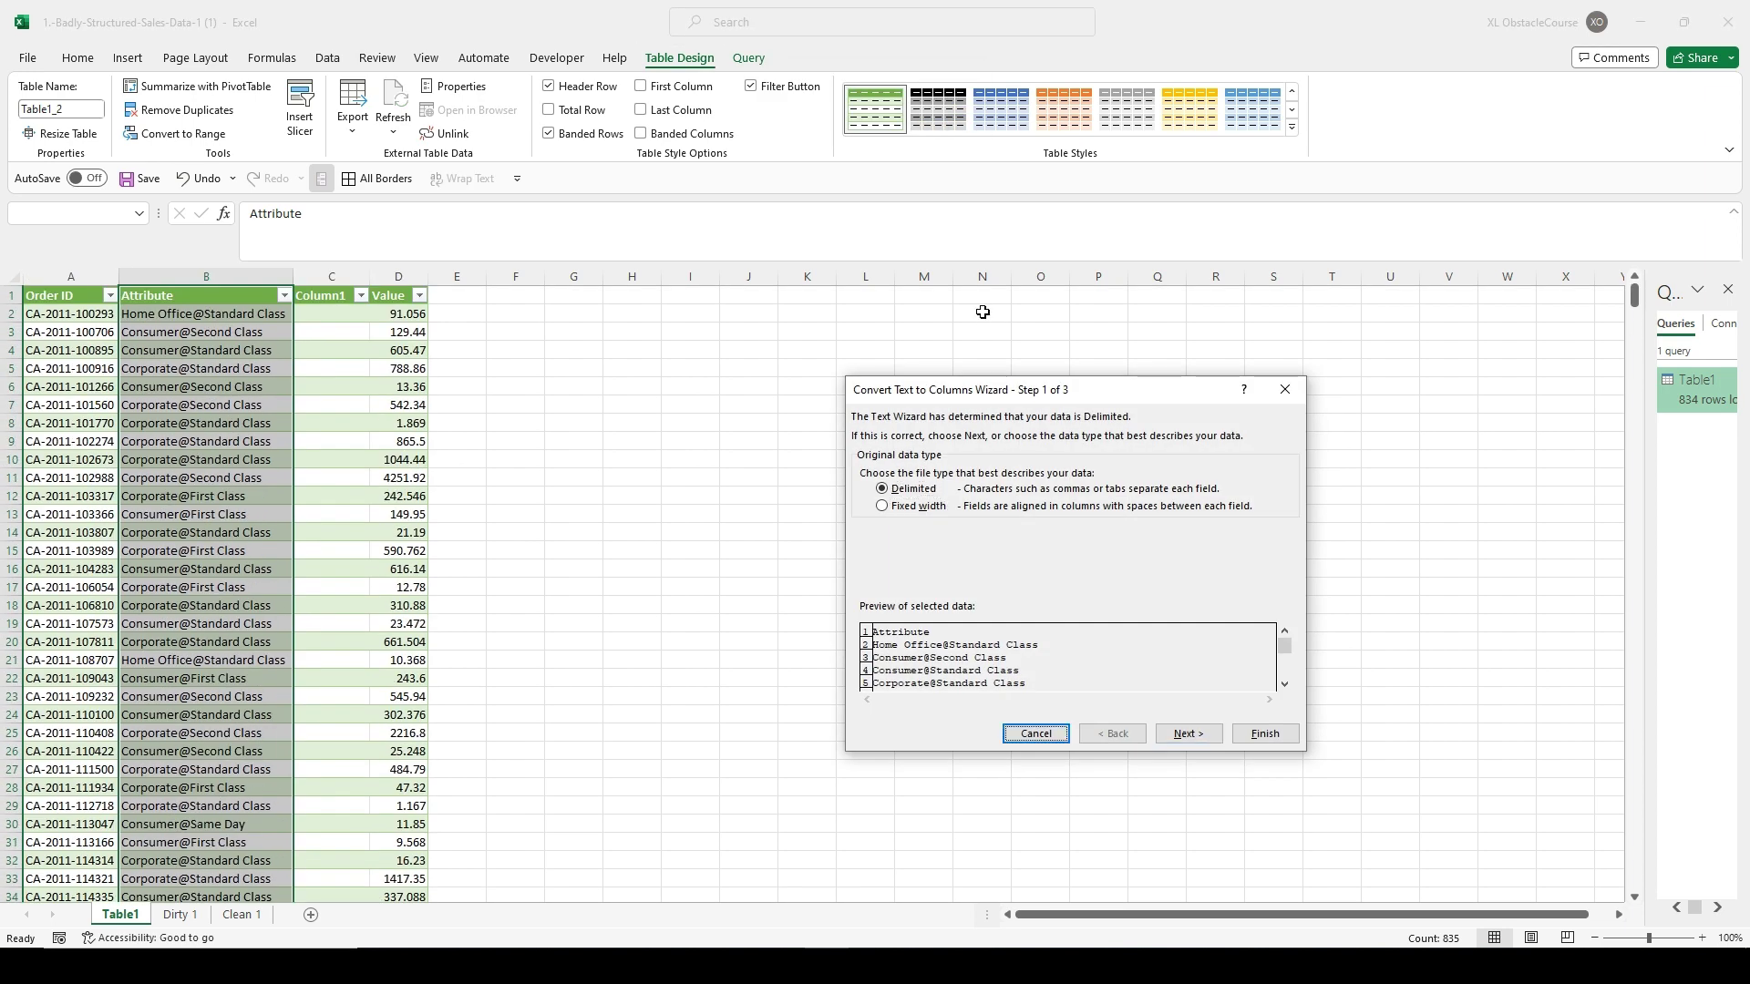
{"action": "key", "text": "Tab"}
{"action": "key", "text": "Return"}
{"action": "key", "text": "Tab"}
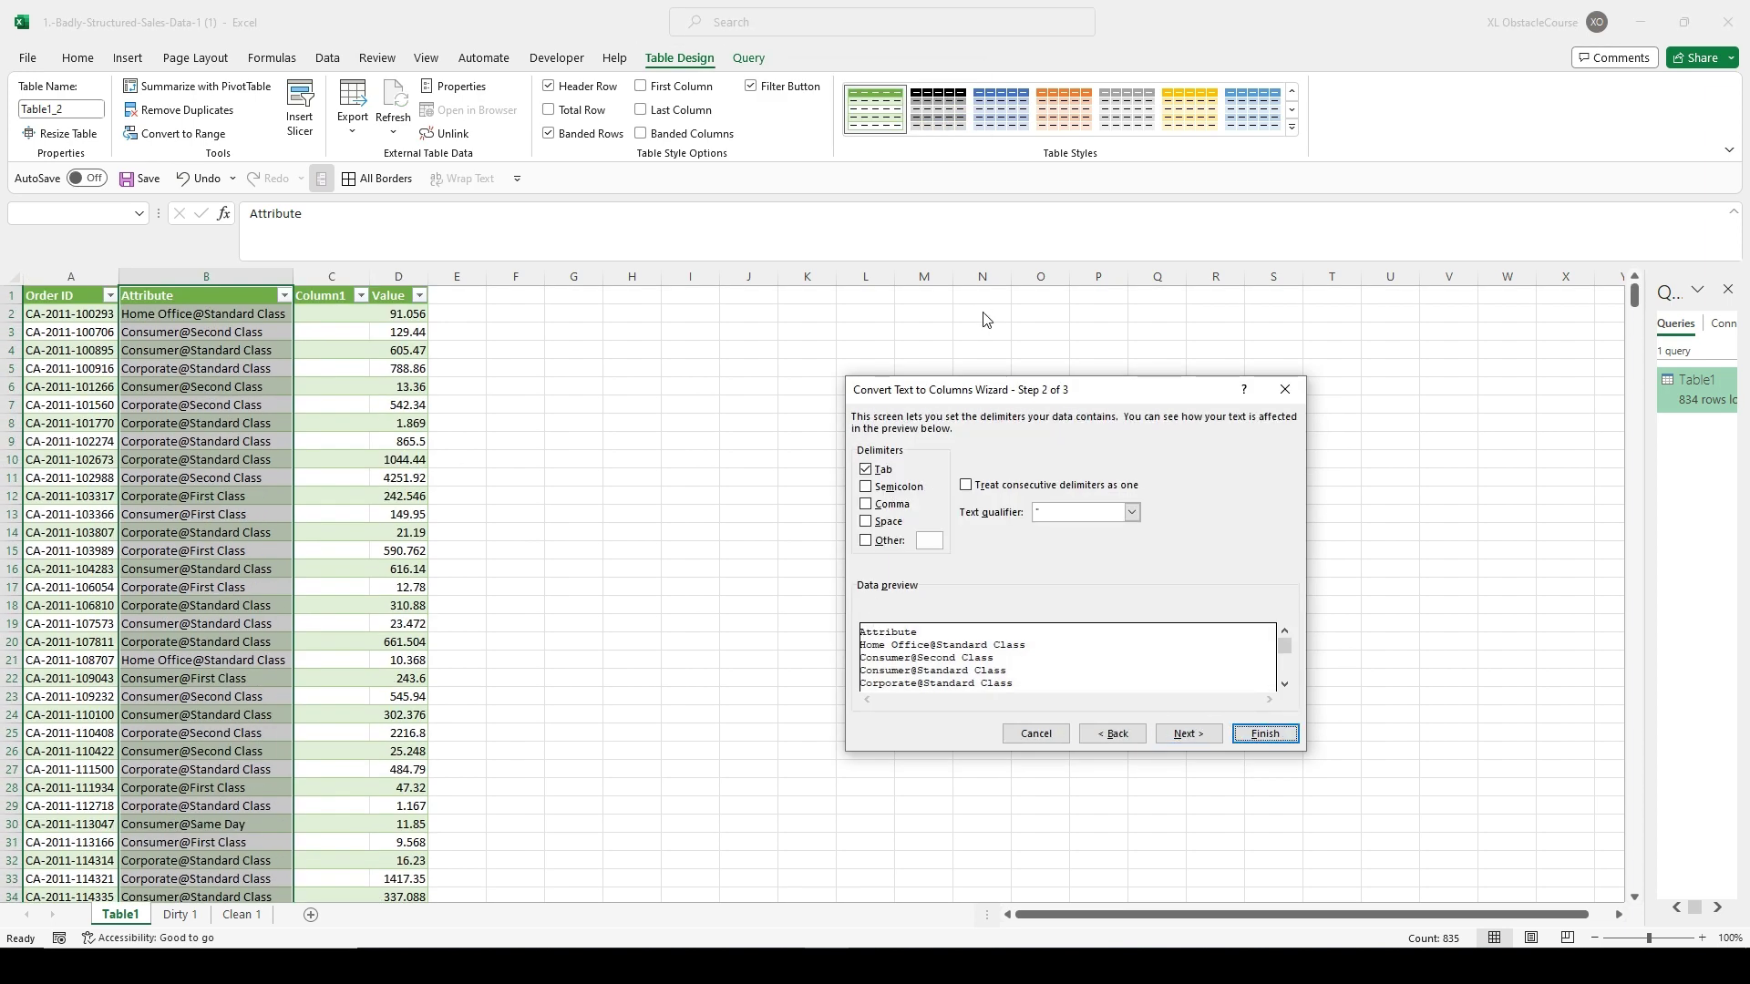
{"action": "key", "text": "alt+o"}
{"action": "type", "text": "@"}
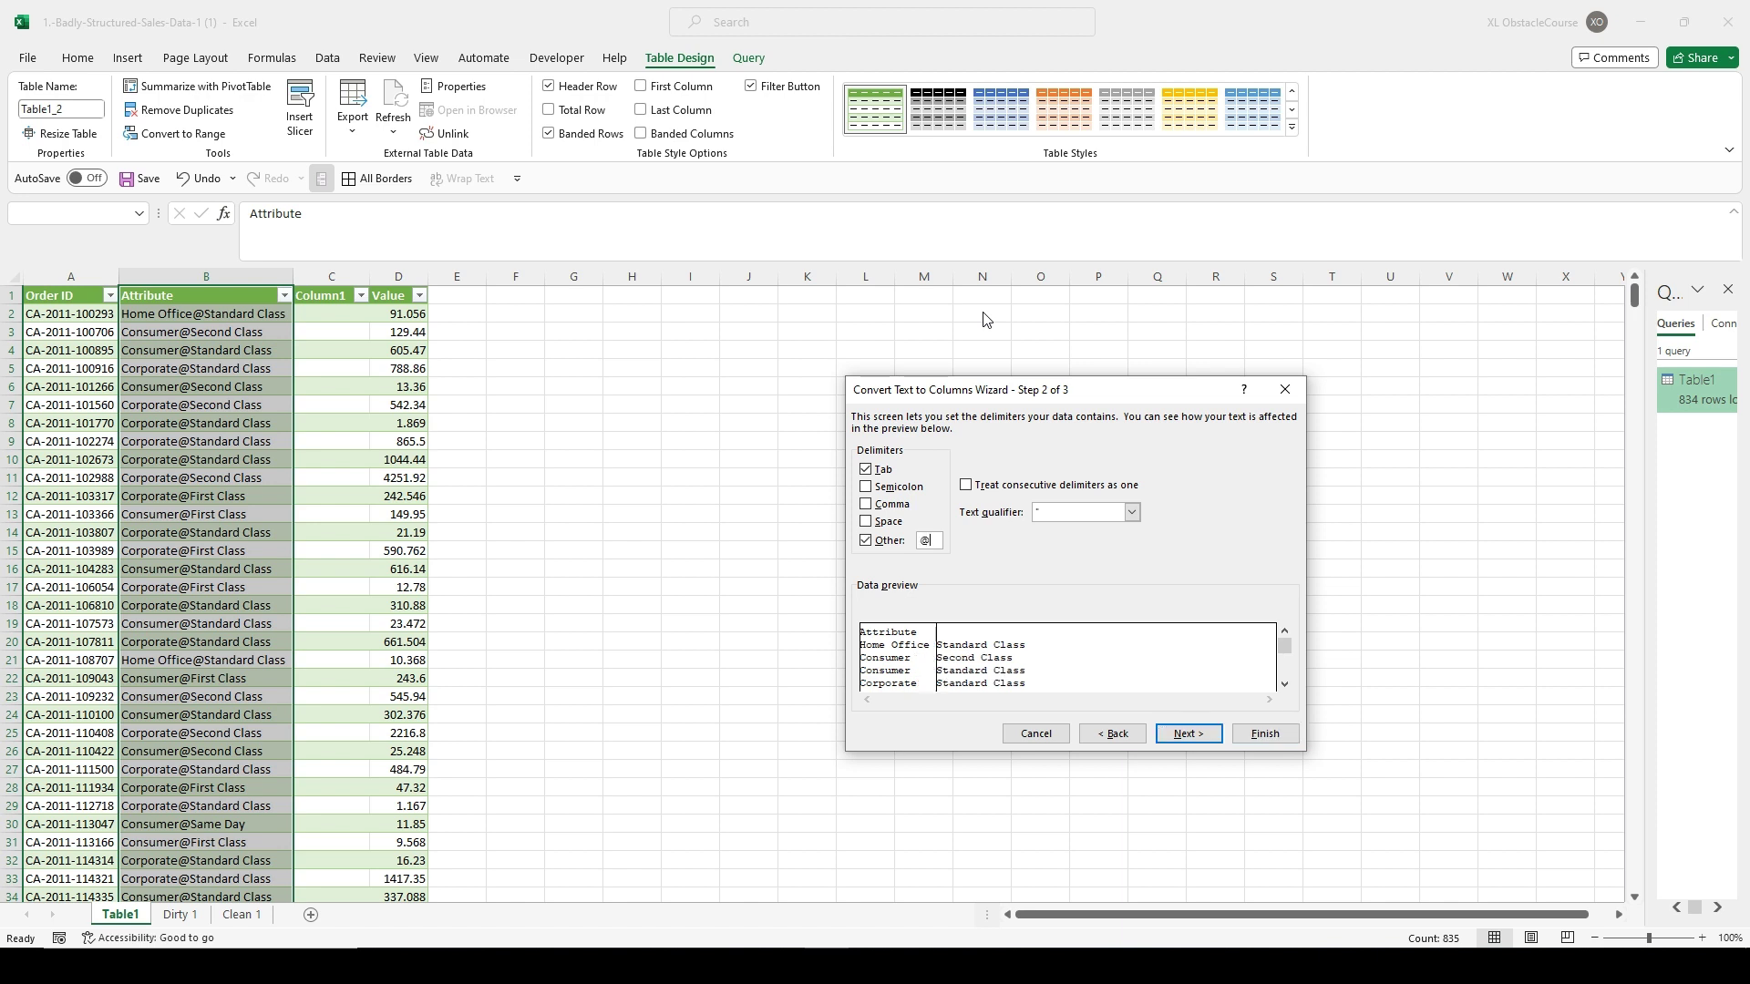
{"action": "key", "text": "Return"}
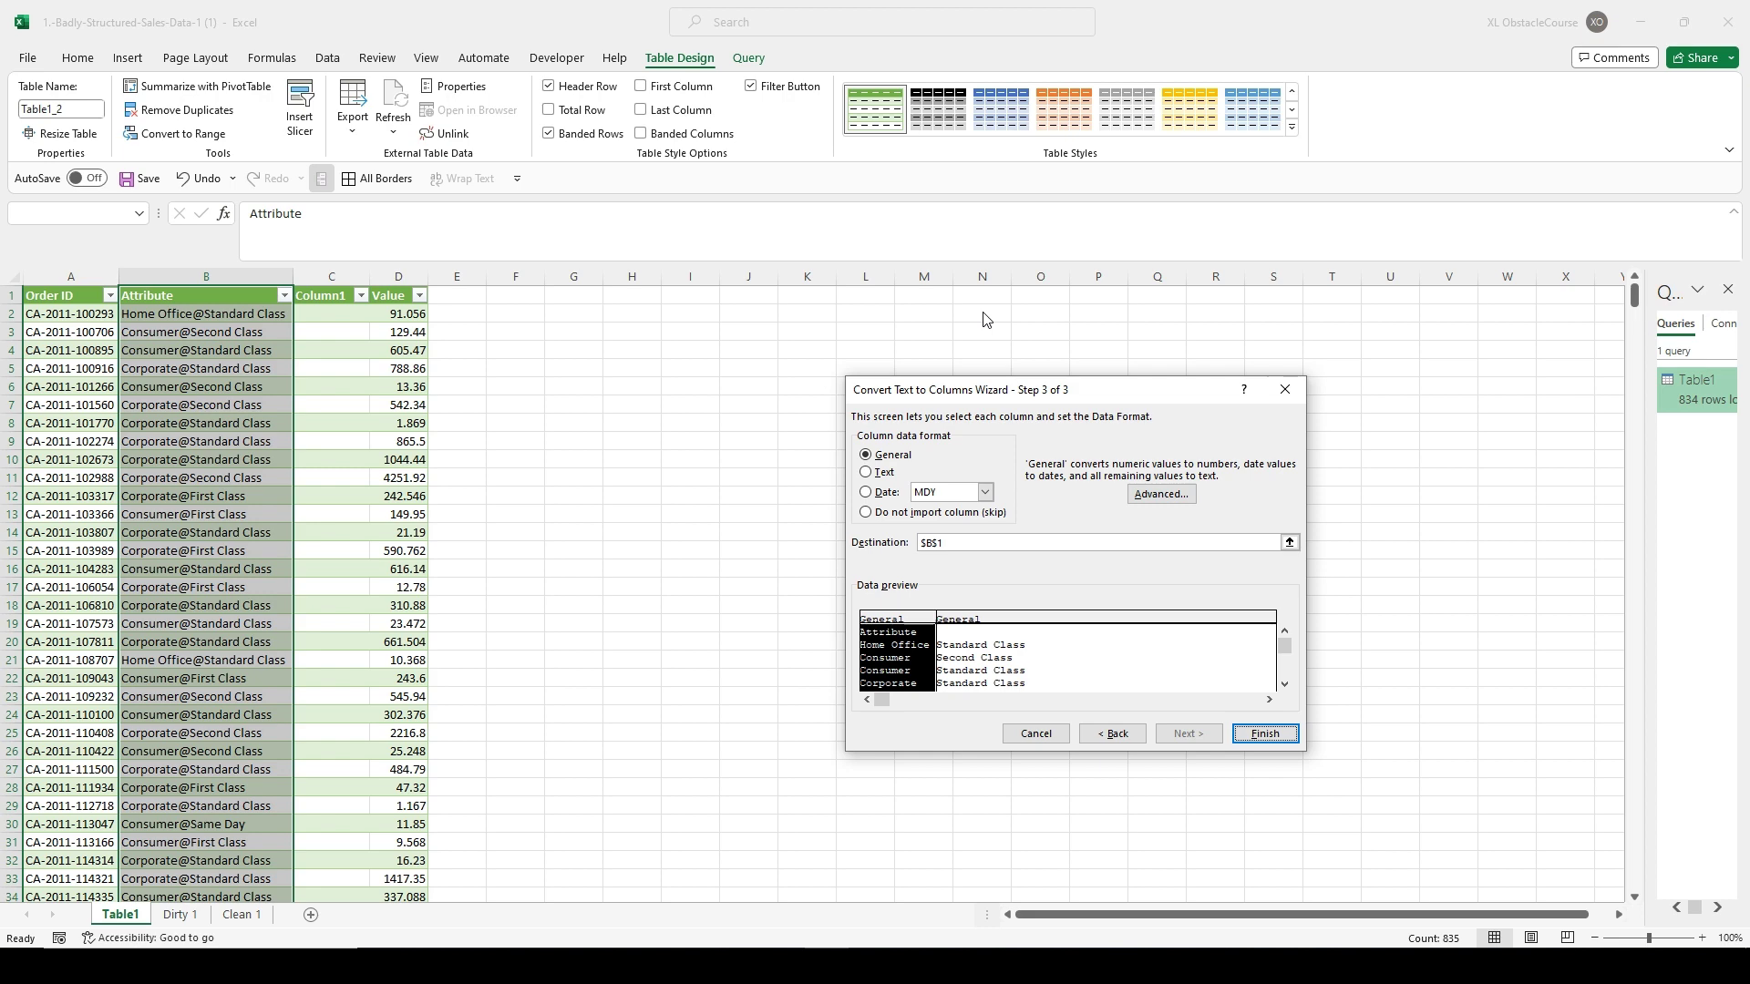
{"action": "key", "text": "Return"}
{"action": "key", "text": "Return"}
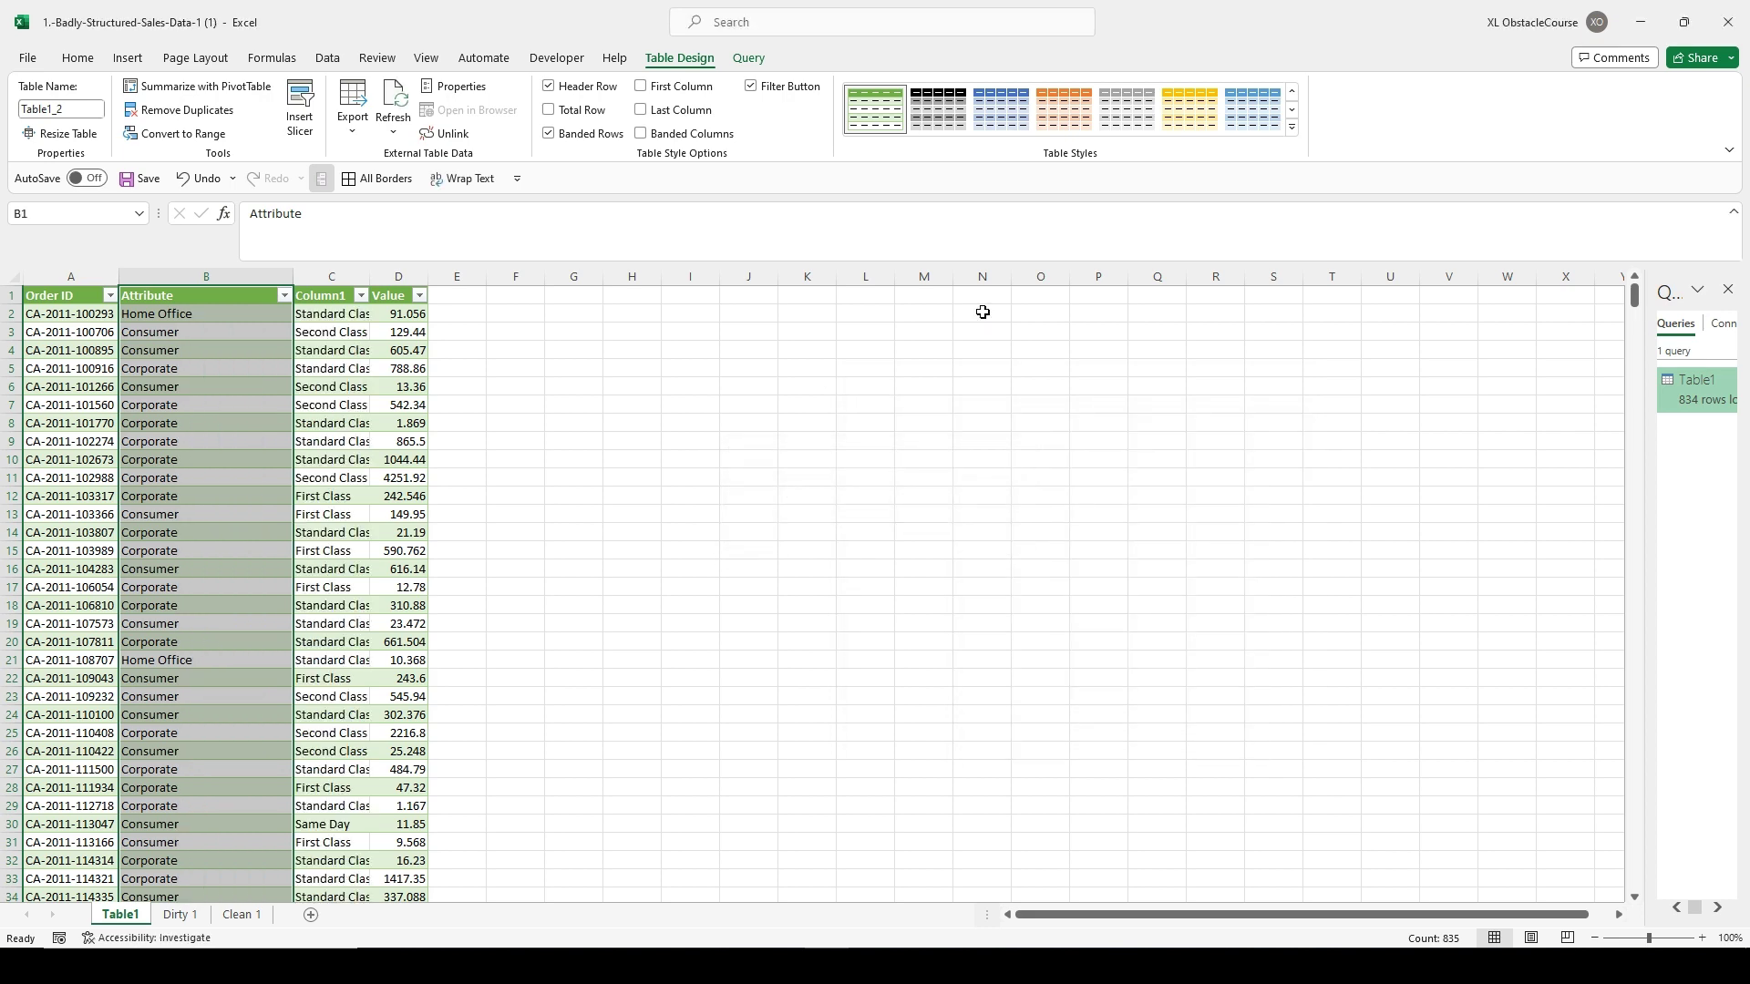
Copy all the data from the Clean 1 sheet and paste it beside the split table at F1 on the Table1 sheet.
{"action": "key", "text": "Right"}
{"action": "key", "text": "ctrl+Down"}
{"action": "key", "text": "Right"}
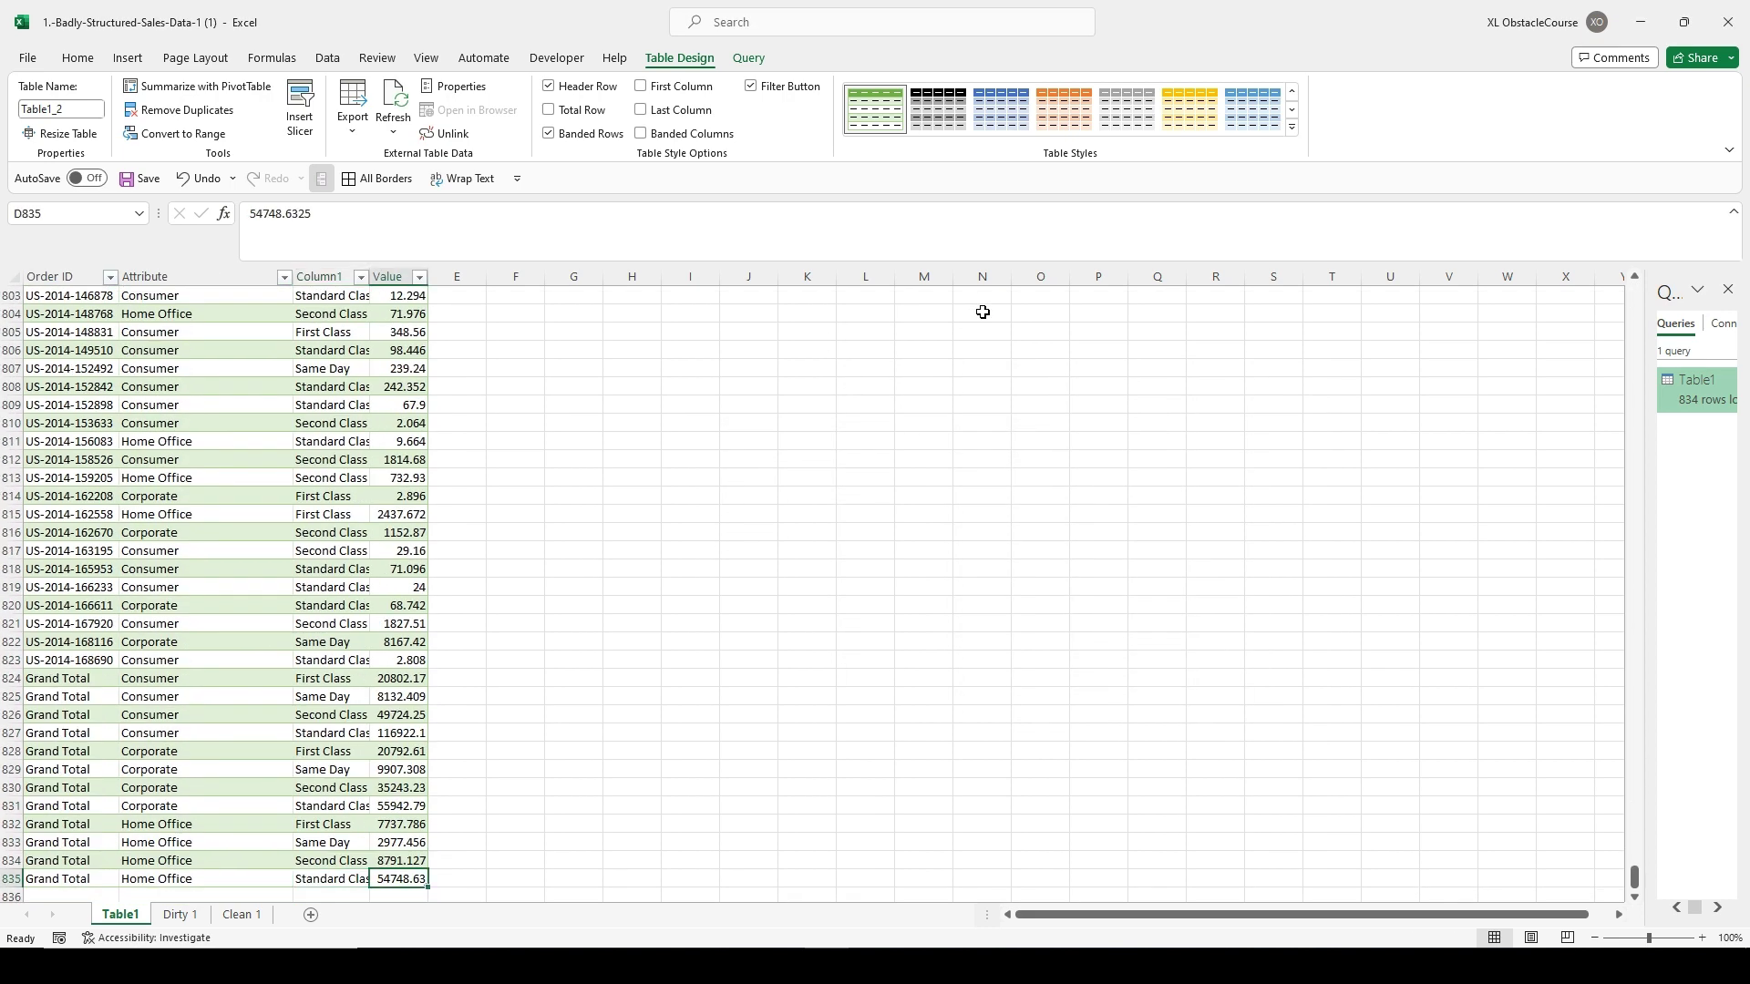
{"action": "key", "text": "ctrl+Page_Down"}
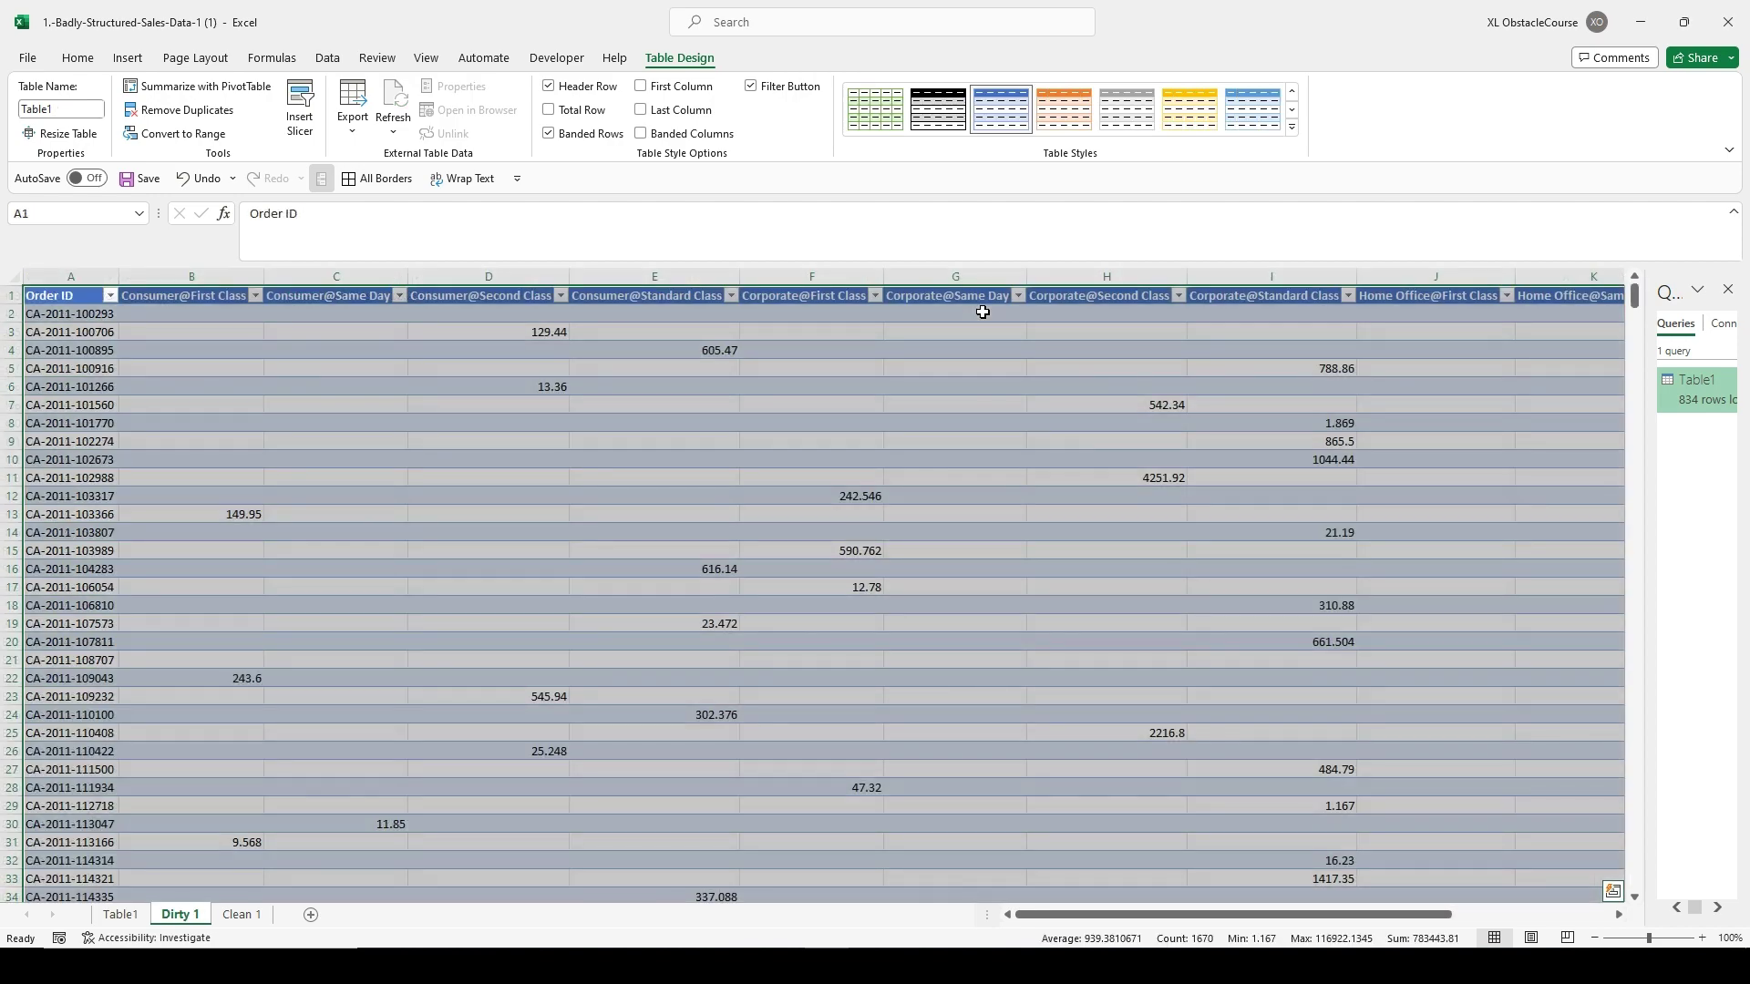
{"action": "key", "text": "ctrl+Page_Down"}
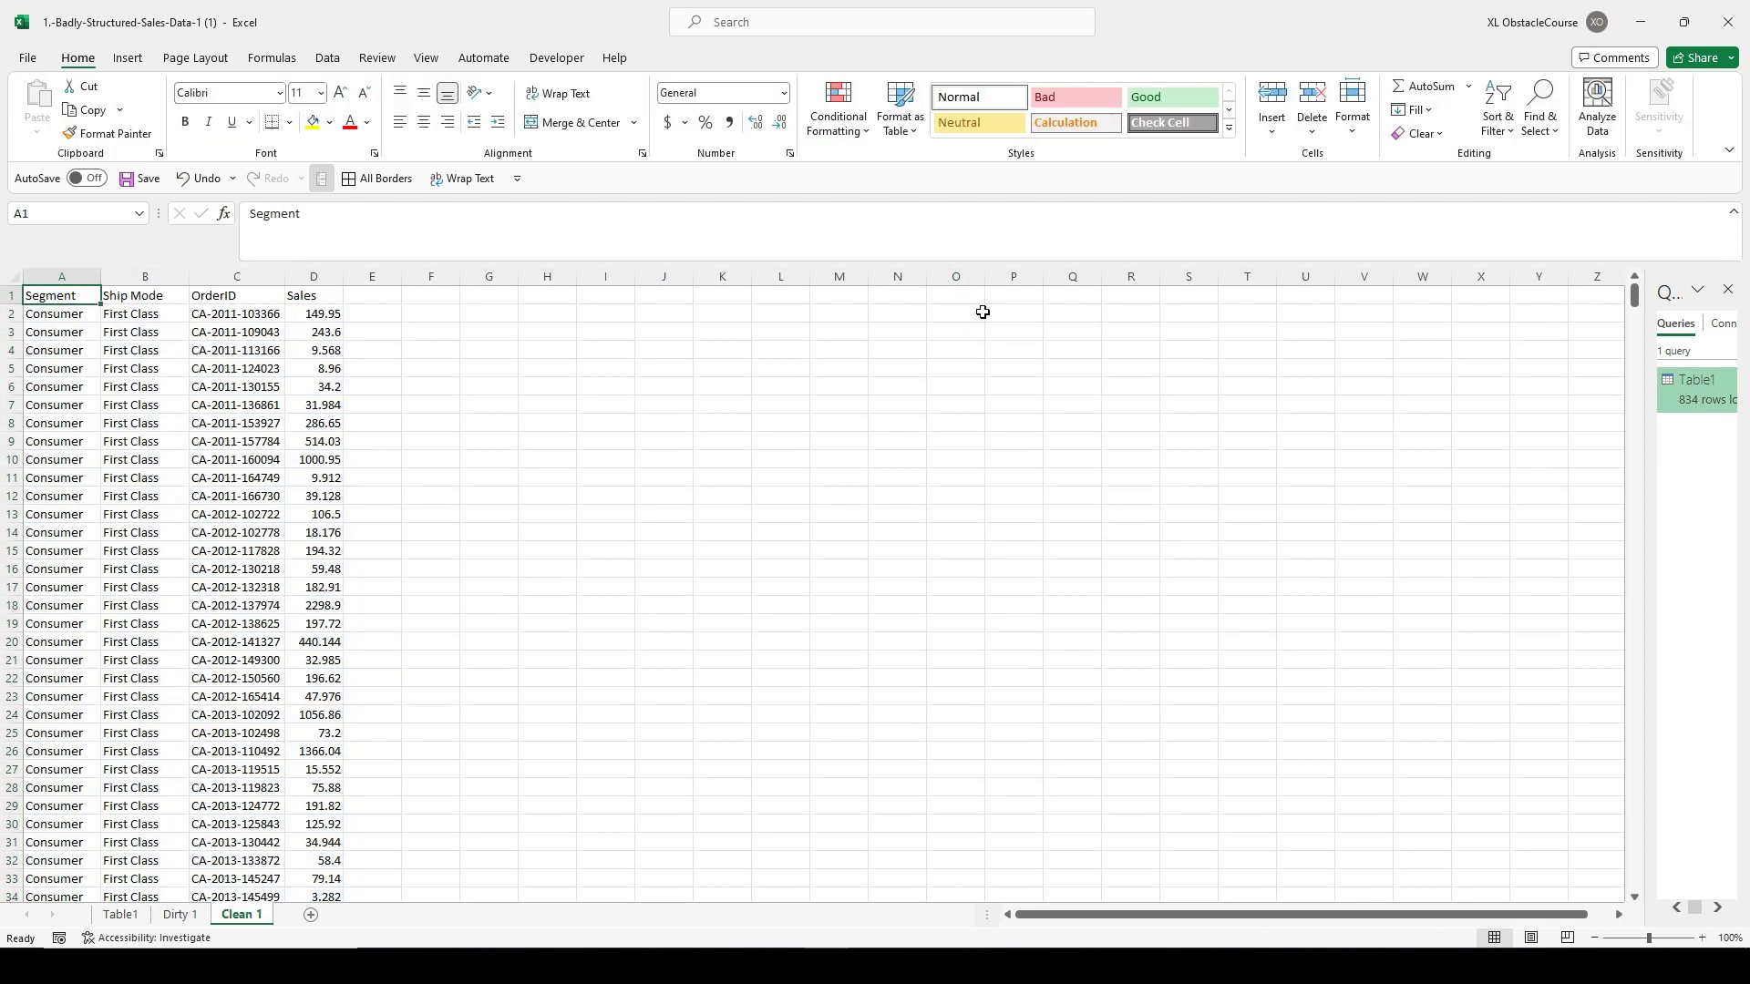
{"action": "key", "text": "ctrl+shift+End"}
{"action": "key", "text": "ctrl+c"}
{"action": "key", "text": "ctrl+Page_Up"}
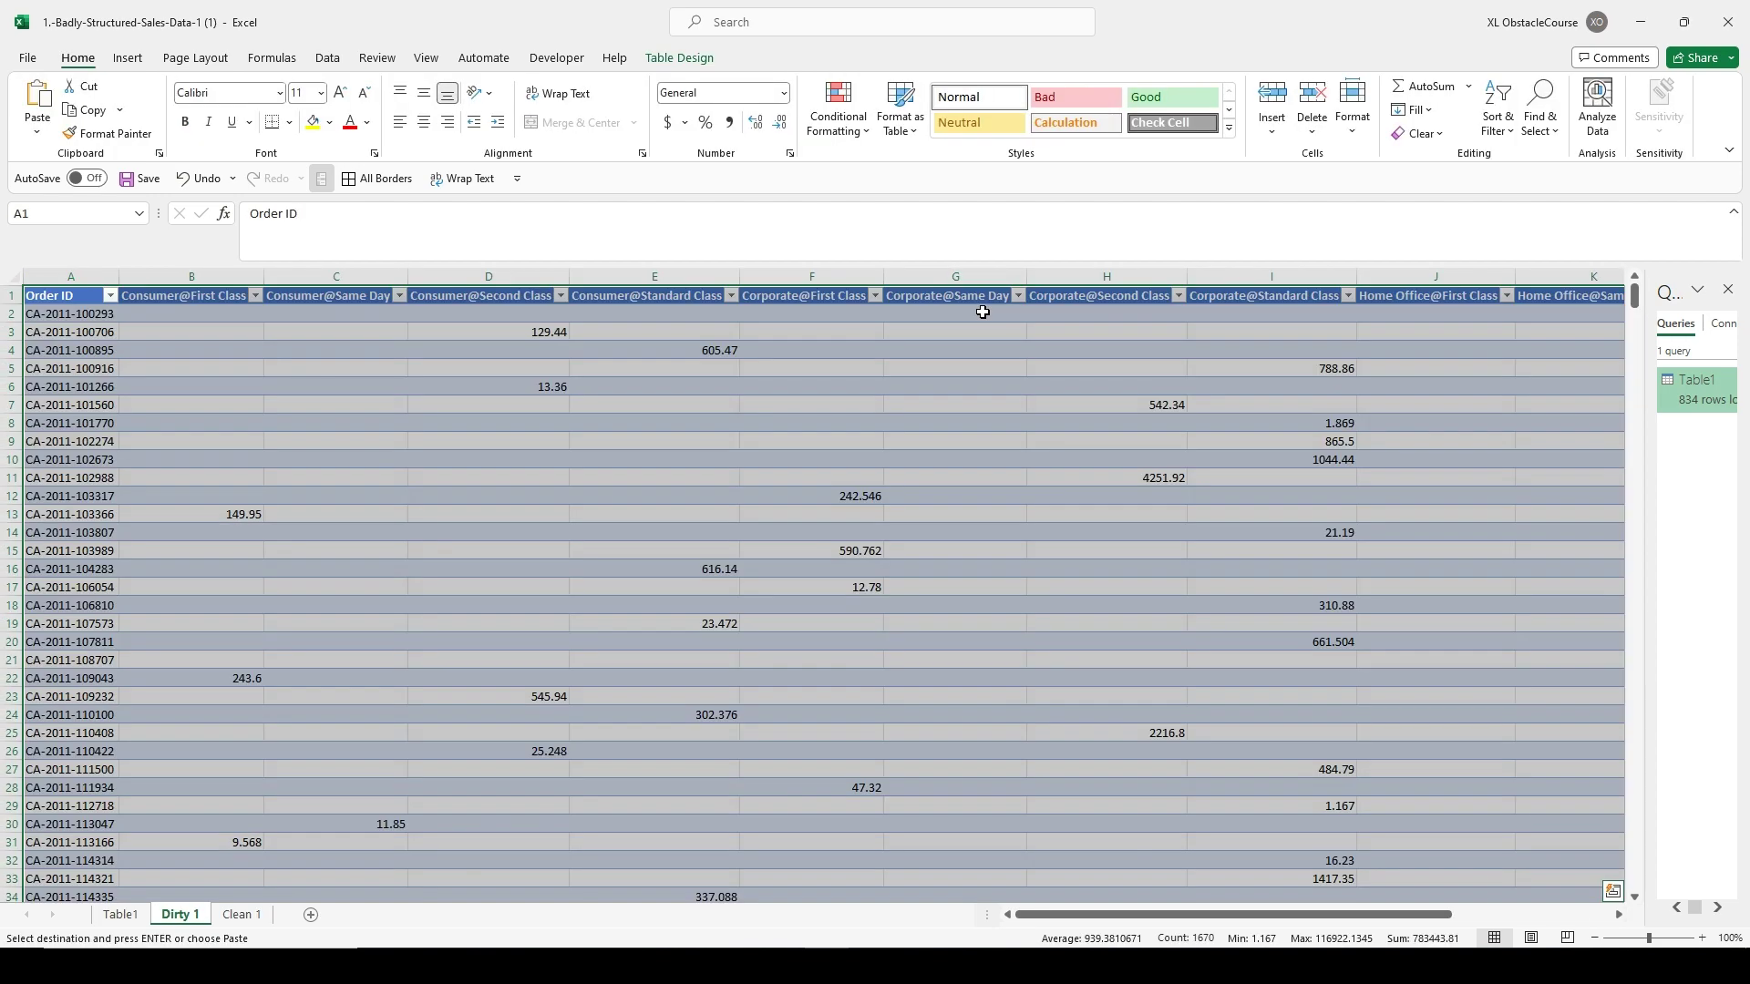
{"action": "key", "text": "ctrl+Page_Up"}
{"action": "key", "text": "ctrl+Up"}
{"action": "key", "text": "Right"}
{"action": "key", "text": "Right"}
{"action": "key", "text": "ctrl+v"}
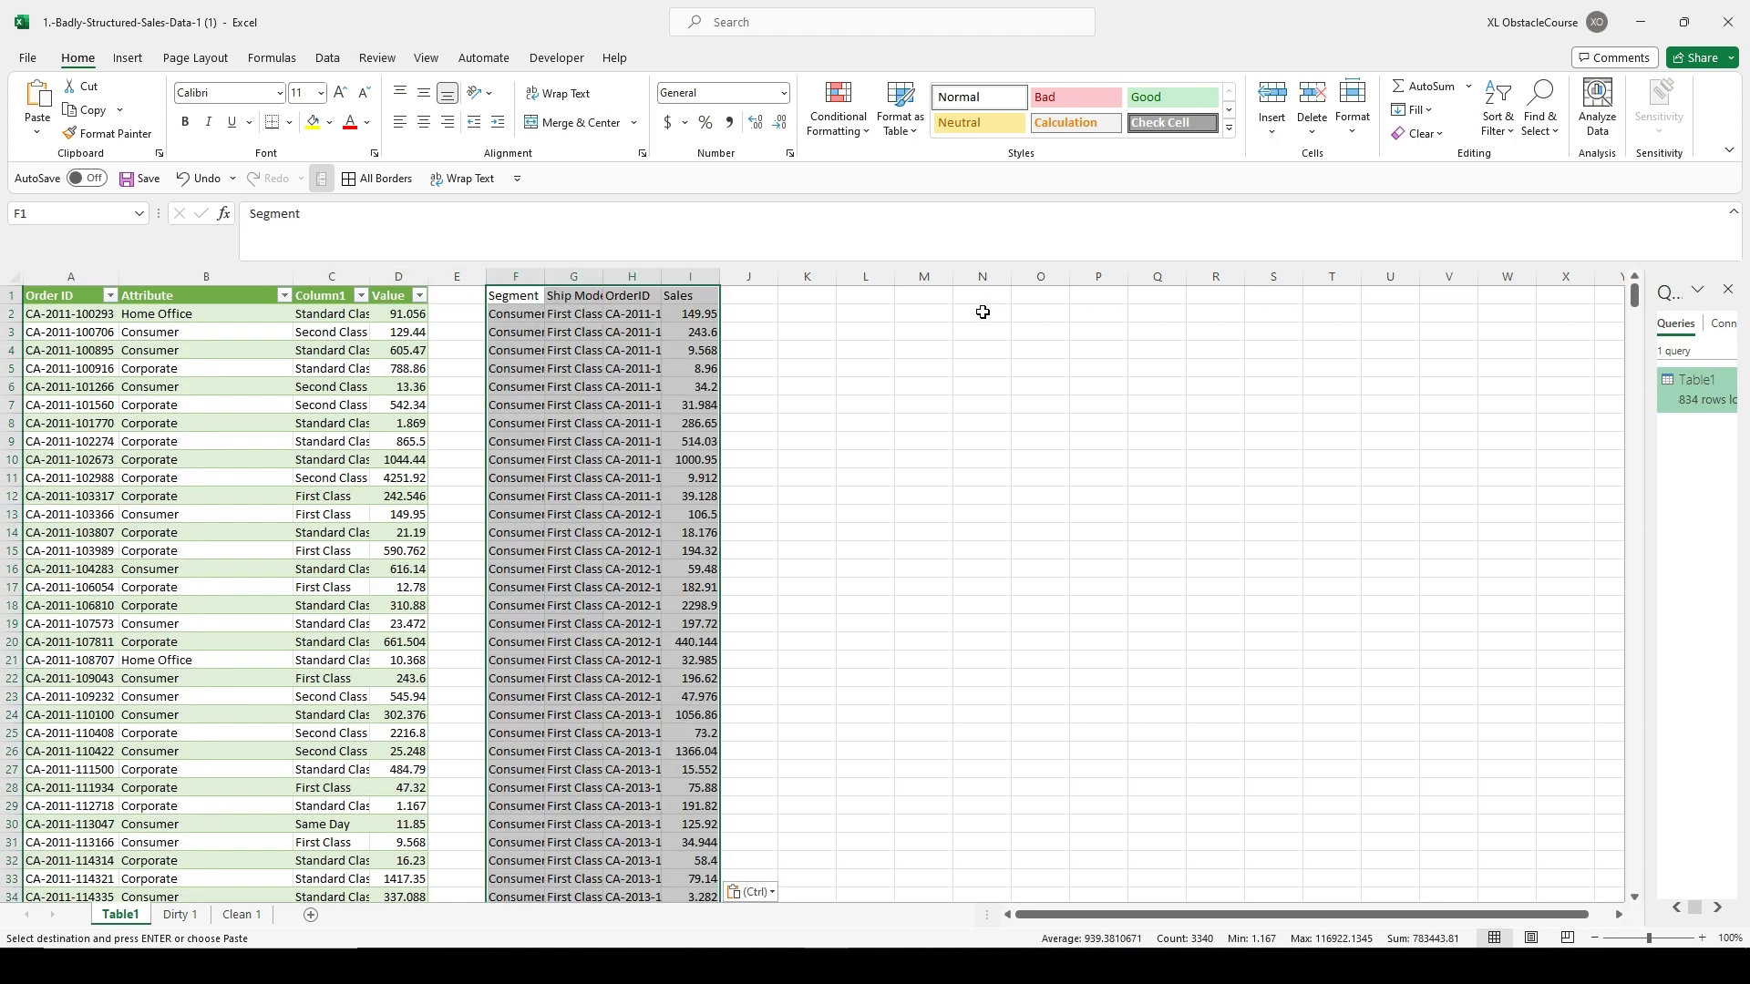
Move the OrderID column of the pasted clean data in front of its Segment column.
{"action": "key", "text": "Right"}
{"action": "key", "text": "Right"}
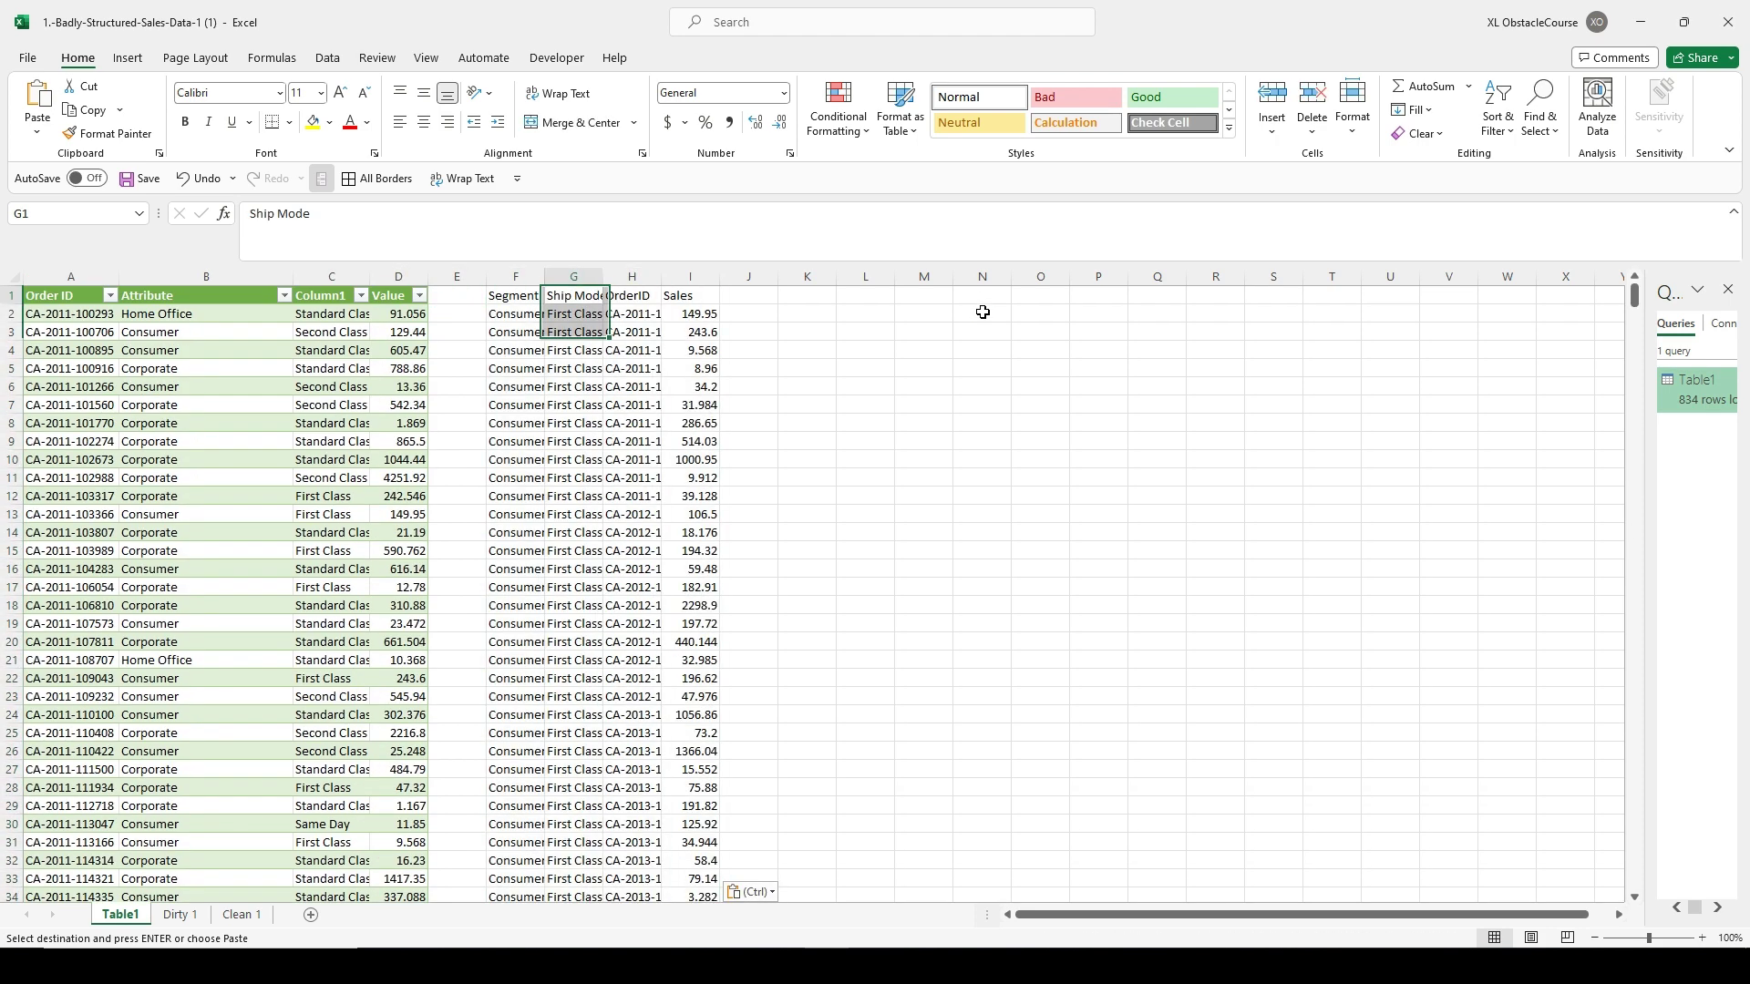
{"action": "key", "text": "ctrl+space"}
{"action": "key", "text": "ctrl+x"}
{"action": "key", "text": "Left"}
{"action": "key", "text": "Left"}
{"action": "key", "text": "ctrl+space"}
{"action": "key", "text": "ctrl+shift+equal"}
Copy the clean data's OrderID, Segment, Ship Mode and Sales headers over the headers in A1:D1.
{"action": "key", "text": "ctrl+shift+Right"}
{"action": "key", "text": "ctrl+c"}
{"action": "key", "text": "Home"}
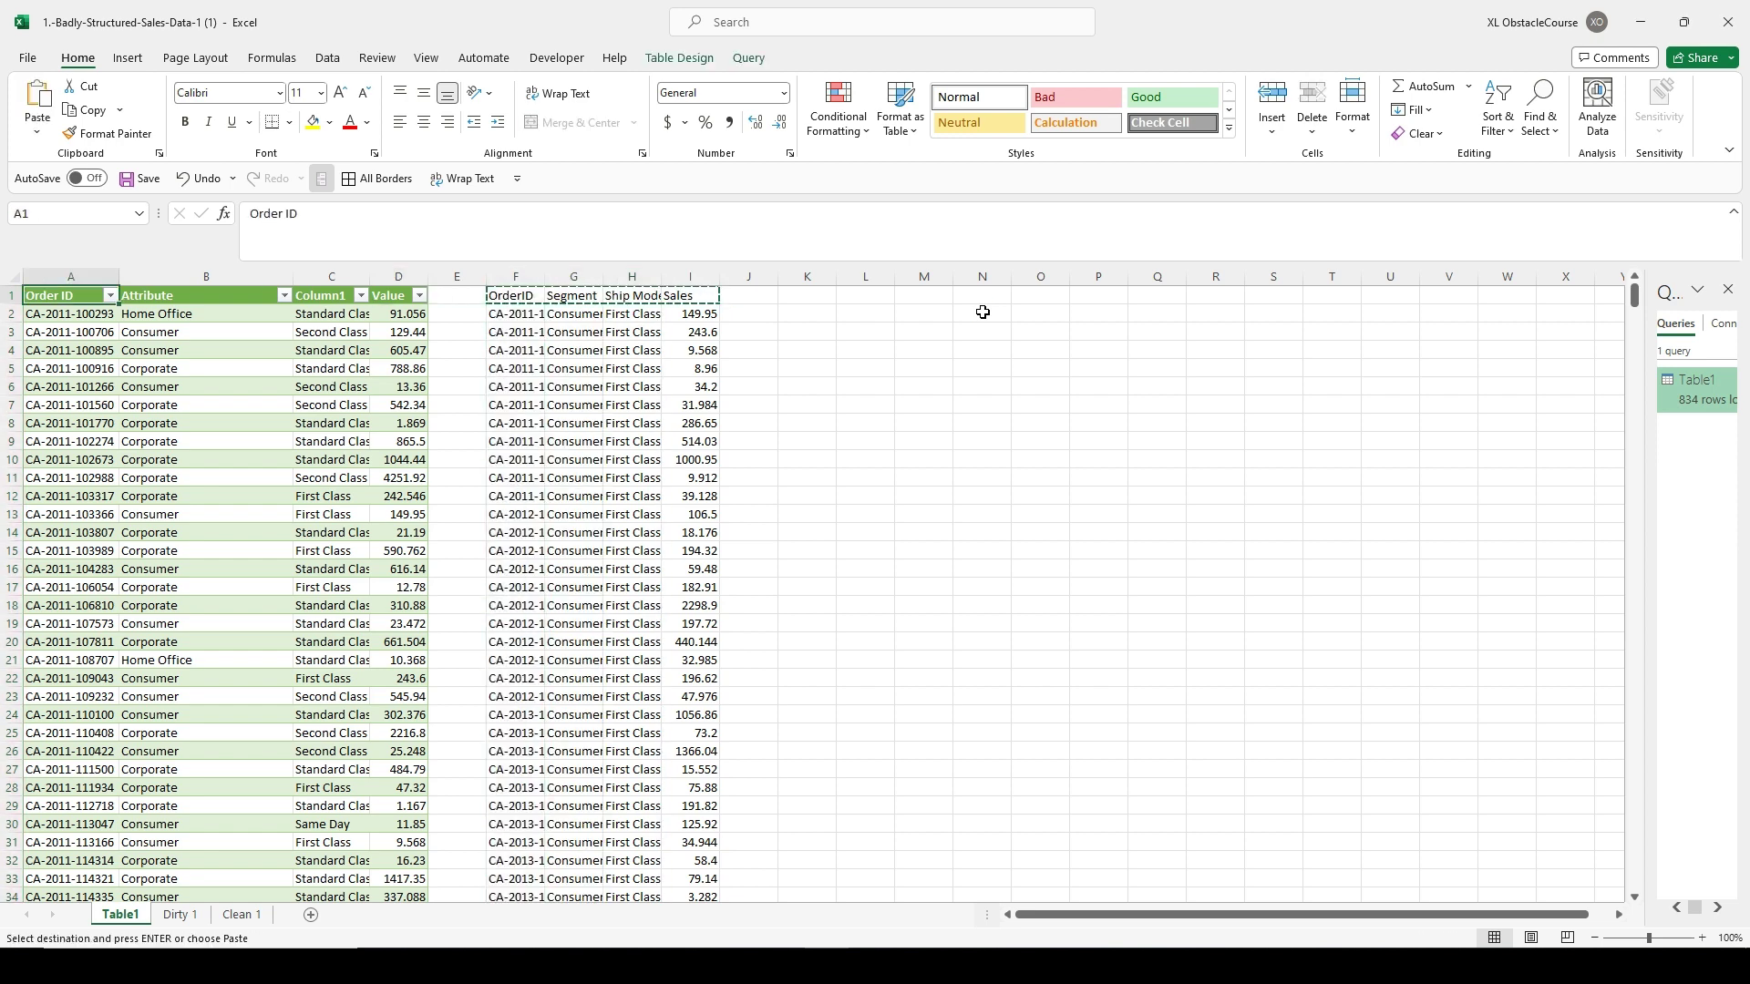
{"action": "key", "text": "ctrl+v"}
{"action": "key", "text": "Right"}
{"action": "key", "text": "Right"}
{"action": "key", "text": "Right"}
{"action": "key", "text": "Right"}
{"action": "key", "text": "Right"}
{"action": "key", "text": "Right"}
{"action": "key", "text": "Right"}
{"action": "key", "text": "Right"}
{"action": "key", "text": "Right"}
{"action": "key", "text": "Left"}
{"action": "key", "text": "Left"}
{"action": "key", "text": "Left"}
{"action": "key", "text": "Left"}
{"action": "key", "text": "Left"}
{"action": "key", "text": "Left"}
{"action": "key", "text": "Left"}
{"action": "key", "text": "Left"}
{"action": "key", "text": "Left"}
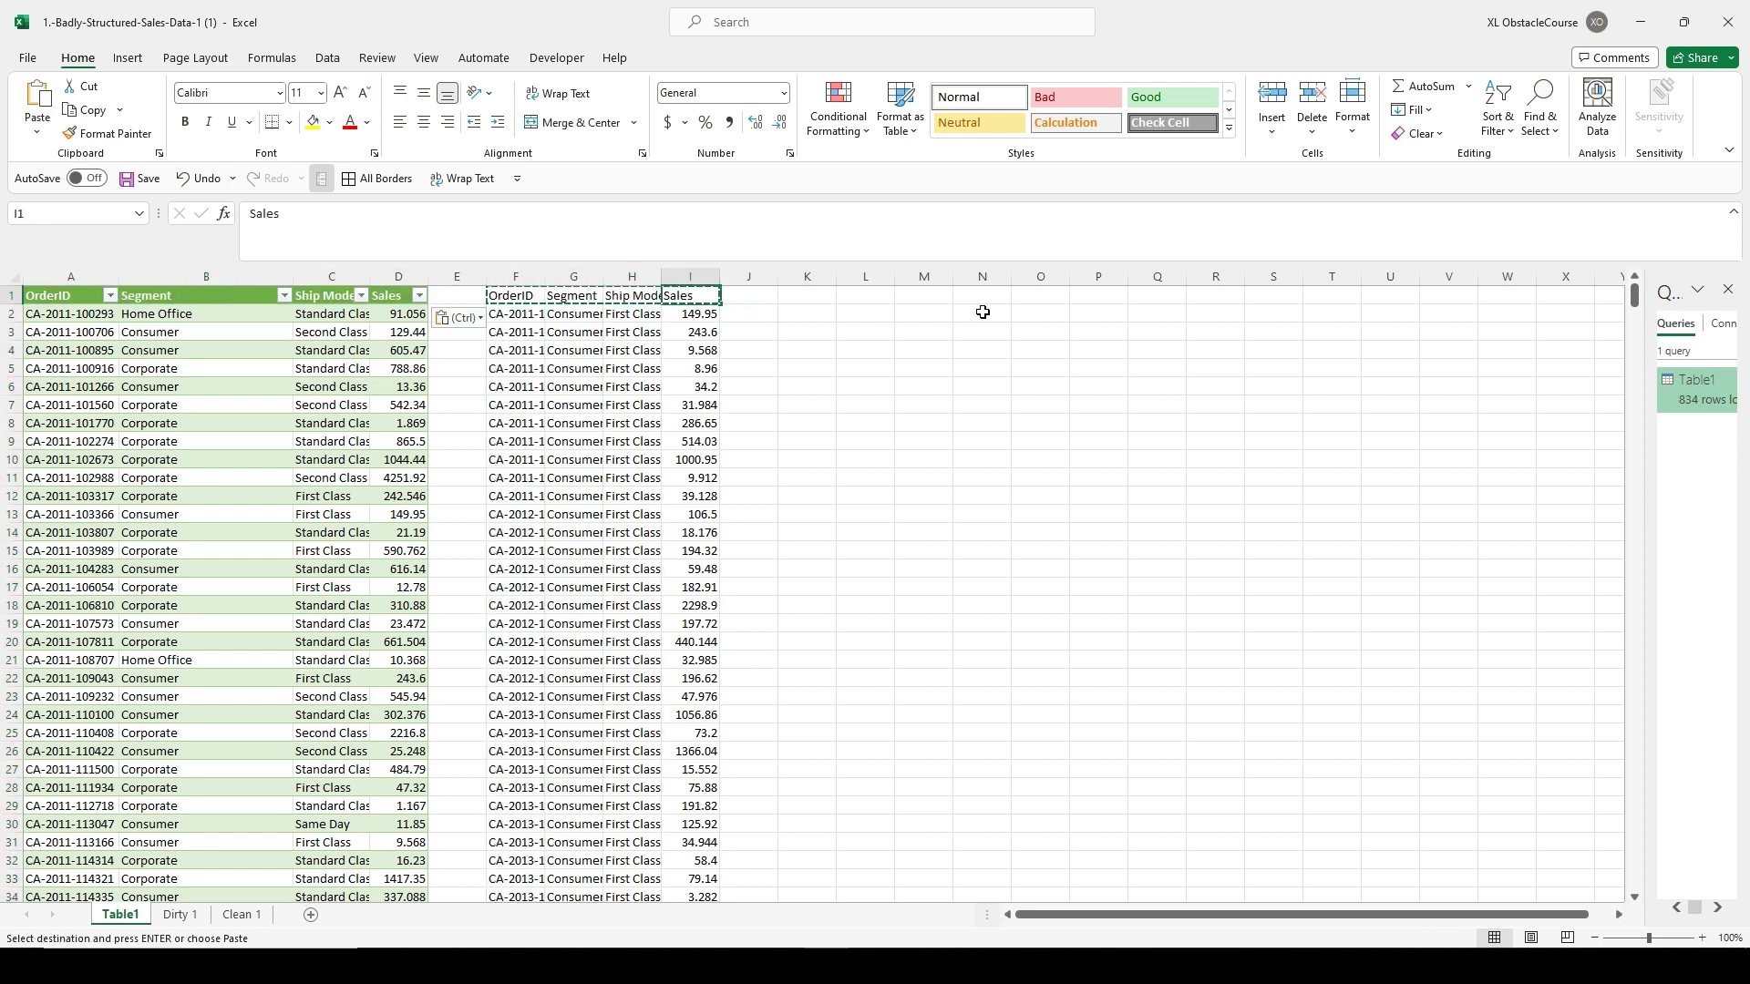
Sort the whole green table with three levels: OrderID, Segment and Ship Mode.
{"action": "scroll", "coordinate": [982, 311], "scroll_direction": "down", "scroll_amount": 8}
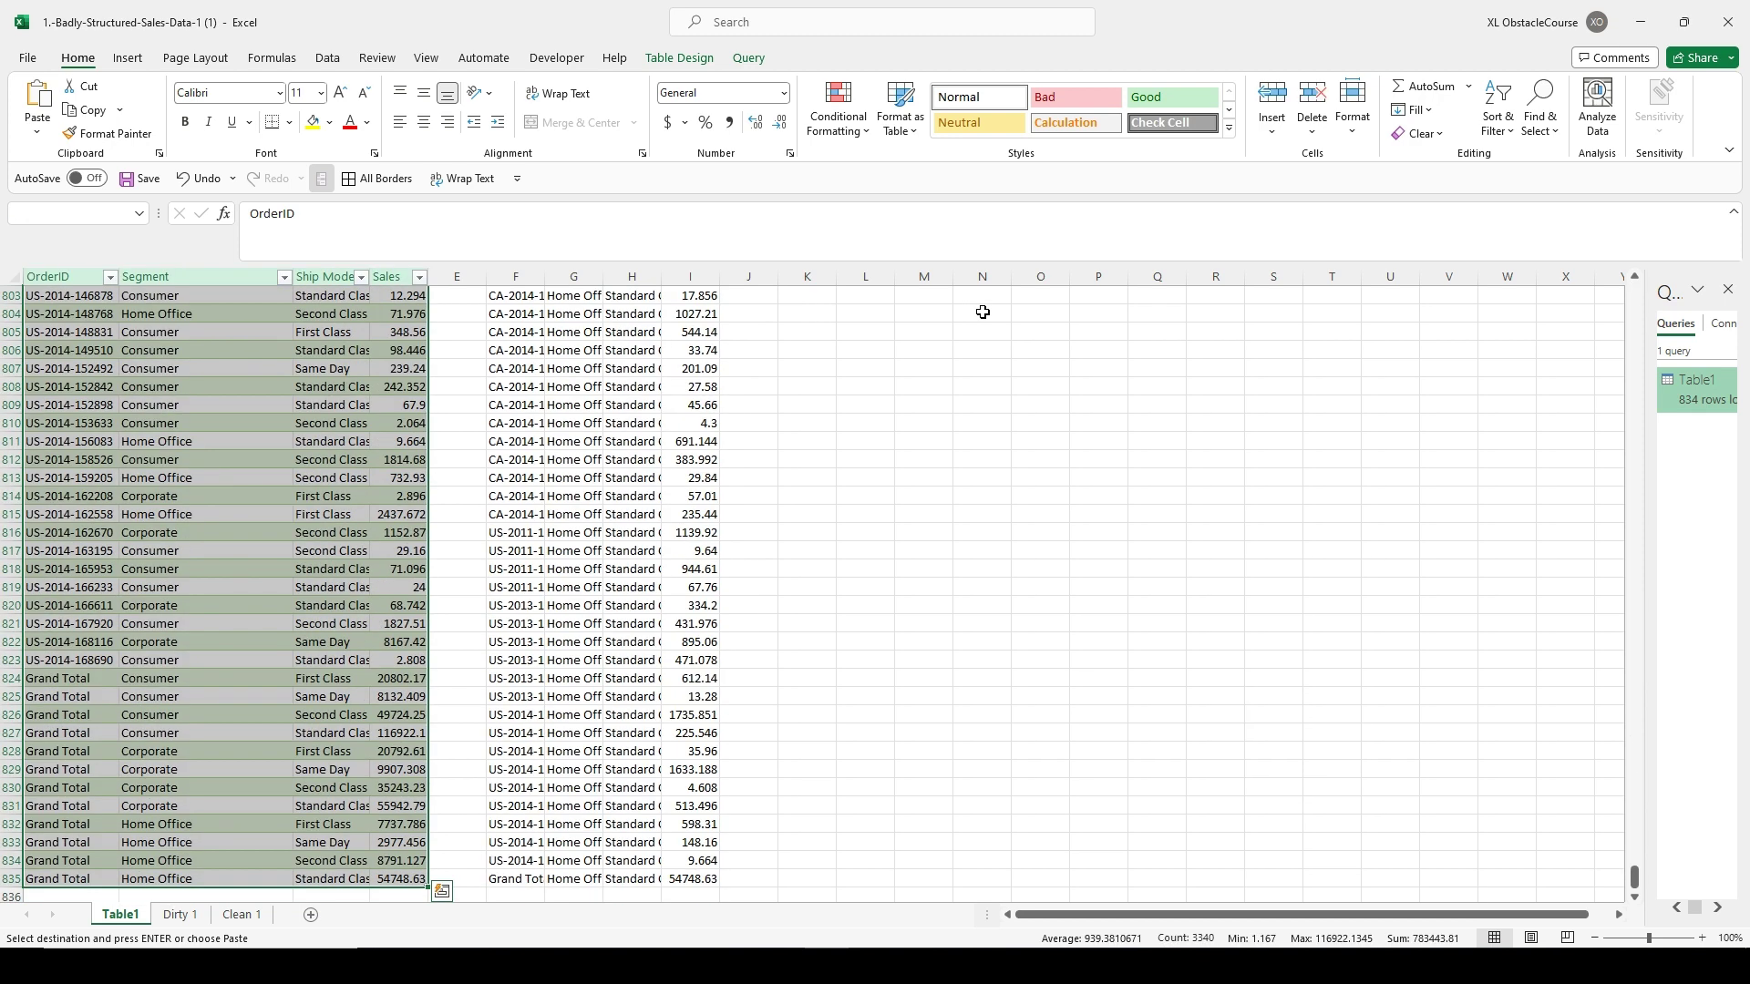
{"action": "key", "text": "alt+d"}
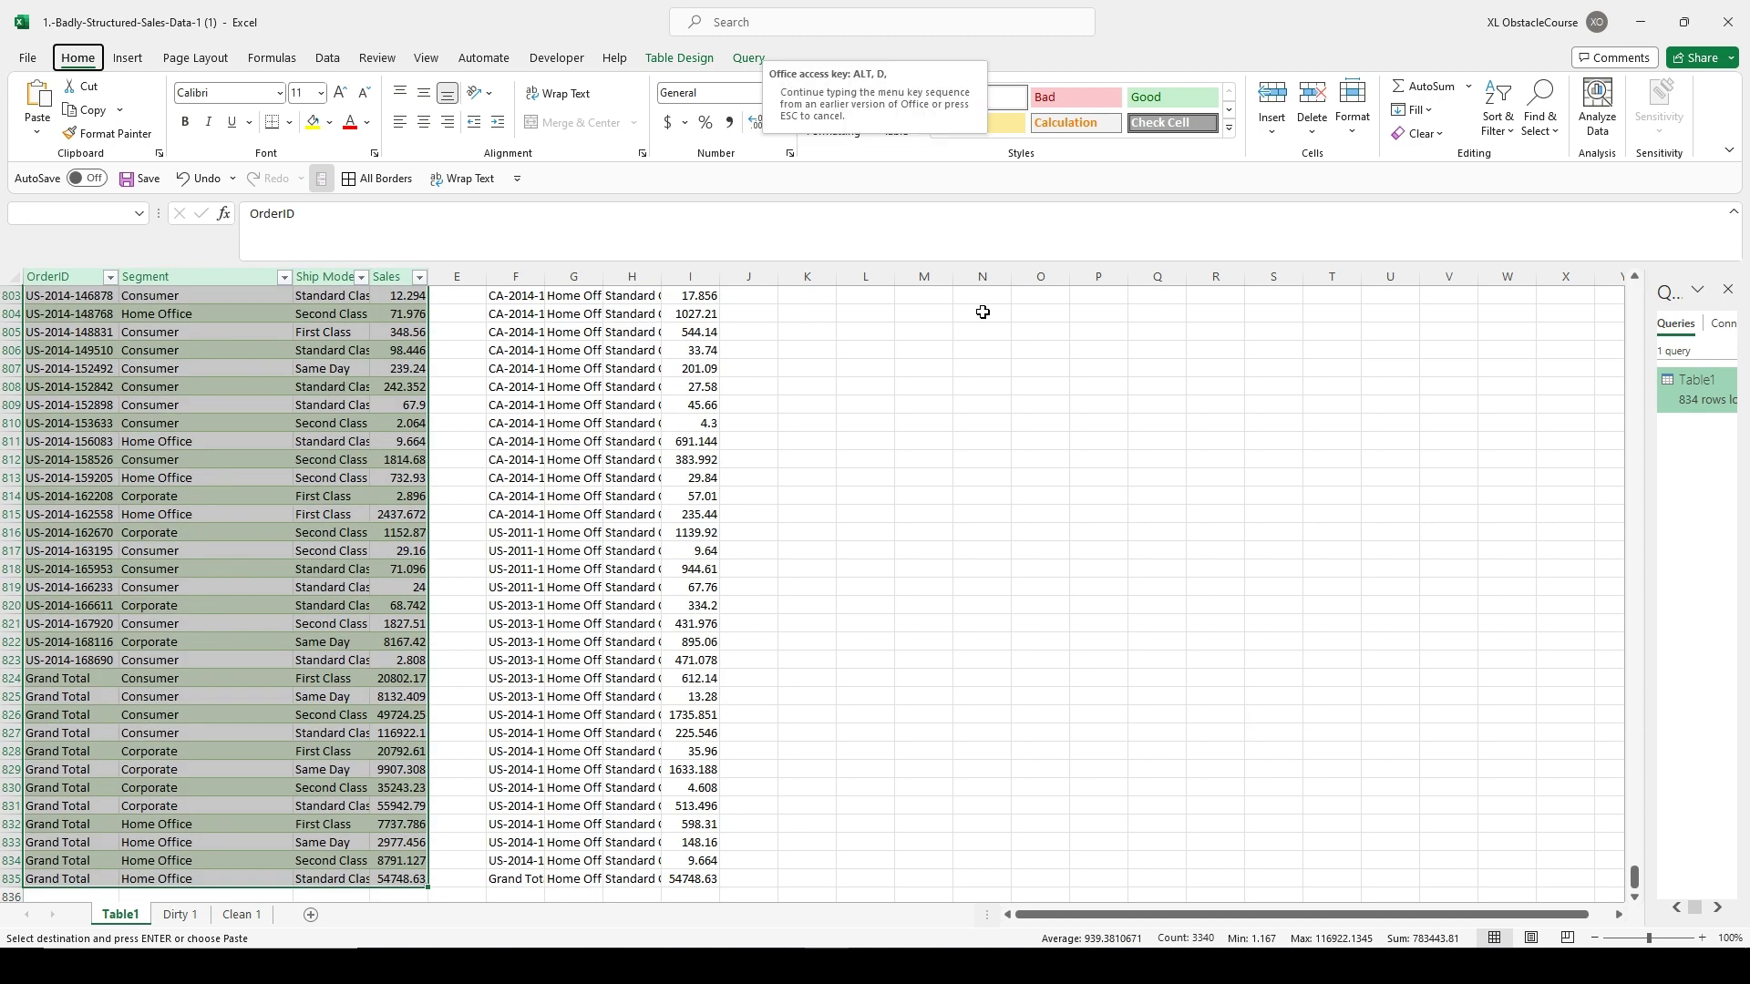
{"action": "key", "text": "s"}
{"action": "key", "text": "alt+a"}
{"action": "key", "text": "alt+a"}
{"action": "key", "text": "Tab"}
{"action": "key", "text": "Tab"}
{"action": "key", "text": "Tab"}
{"action": "key", "text": "Tab"}
{"action": "key", "text": "Tab"}
{"action": "key", "text": "Down"}
{"action": "key", "text": "Tab"}
{"action": "key", "text": "Tab"}
{"action": "key", "text": "Tab"}
{"action": "key", "text": "Down"}
{"action": "key", "text": "Down"}
{"action": "key", "text": "alt+a"}
{"action": "key", "text": "Tab"}
{"action": "key", "text": "Tab"}
{"action": "key", "text": "Tab"}
{"action": "key", "text": "Tab"}
{"action": "key", "text": "Tab"}
{"action": "key", "text": "Tab"}
{"action": "key", "text": "Tab"}
{"action": "key", "text": "Tab"}
{"action": "key", "text": "Tab"}
{"action": "key", "text": "Down"}
{"action": "key", "text": "Down"}
{"action": "key", "text": "Down"}
{"action": "key", "text": "Return"}
Sort the pasted clean data by OrderID, Segment and Ship Mode, and select cell K2 beside it.
{"action": "key", "text": "ctrl+Right"}
{"action": "key", "text": "ctrl+Right"}
{"action": "key", "text": "alt+d"}
{"action": "key", "text": "s"}
{"action": "key", "text": "alt+a"}
{"action": "key", "text": "alt+a"}
{"action": "key", "text": "Tab"}
{"action": "key", "text": "Tab"}
{"action": "key", "text": "Tab"}
{"action": "key", "text": "Tab"}
{"action": "key", "text": "Tab"}
{"action": "key", "text": "Tab"}
{"action": "key", "text": "Down"}
{"action": "key", "text": "Tab"}
{"action": "key", "text": "Tab"}
{"action": "key", "text": "Tab"}
{"action": "key", "text": "Down"}
{"action": "key", "text": "Down"}
{"action": "key", "text": "Tab"}
{"action": "key", "text": "Tab"}
{"action": "key", "text": "Tab"}
{"action": "key", "text": "Down"}
{"action": "key", "text": "Down"}
{"action": "key", "text": "Down"}
{"action": "key", "text": "Return"}
{"action": "key", "text": "ctrl+Right"}
{"action": "key", "text": "Right"}
{"action": "key", "text": "Right"}
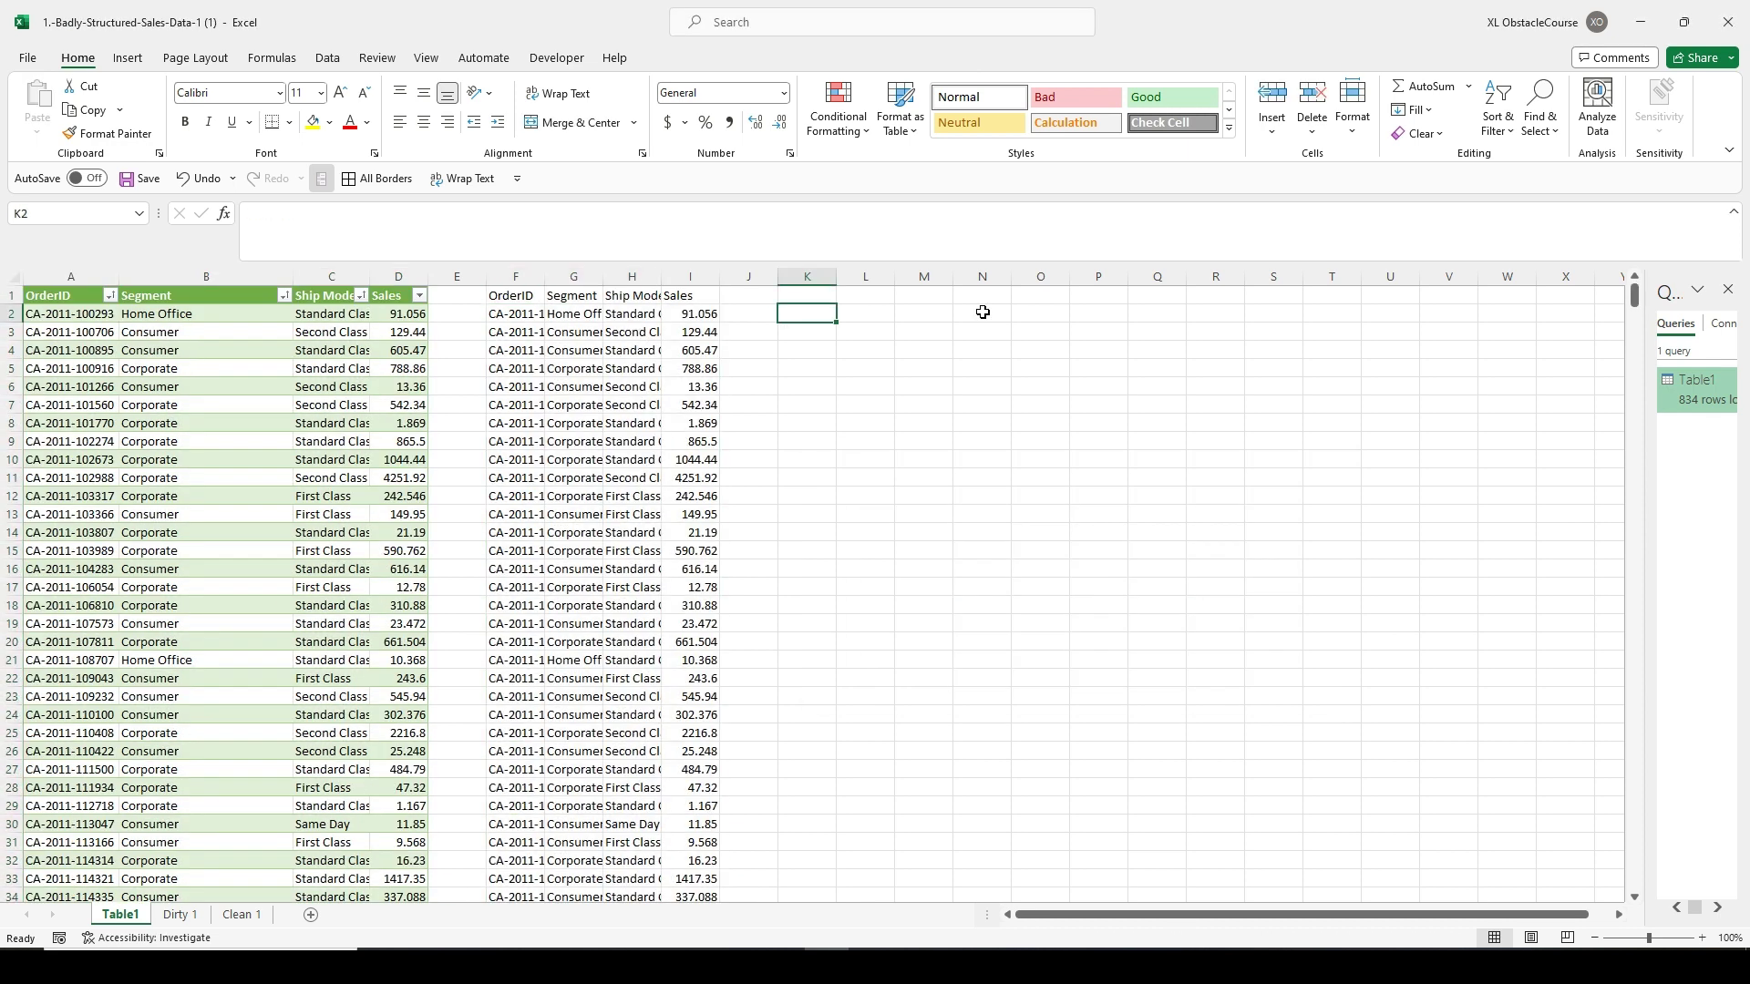
In K2, enter a formula testing whether the OrderID in F2 equals the green table's OrderID in the same row.
{"action": "type", "text": "="}
{"action": "key", "text": "Left"}
{"action": "key", "text": "Left"}
{"action": "key", "text": "Left"}
{"action": "key", "text": "Left"}
{"action": "key", "text": "Left"}
{"action": "type", "text": "="}
{"action": "key", "text": "Left"}
{"action": "key", "text": "ctrl+Left"}
{"action": "key", "text": "ctrl+Left"}
{"action": "key", "text": "ctrl+Left"}
{"action": "key", "text": "ctrl+Left"}
{"action": "key", "text": "Return"}
{"action": "key", "text": "Up"}
{"action": "key", "text": "Right"}
In L2, enter a formula testing whether the pasted clean Segment in G2 equals the green table's Segment.
{"action": "type", "text": "="}
{"action": "key", "text": "Left"}
{"action": "key", "text": "Left"}
{"action": "key", "text": "Left"}
{"action": "key", "text": "Left"}
{"action": "key", "text": "Left"}
{"action": "type", "text": "="}
{"action": "key", "text": "Left"}
{"action": "key", "text": "Left"}
{"action": "key", "text": "ctrl+Left"}
{"action": "key", "text": "ctrl+Left"}
{"action": "key", "text": "ctrl+Left"}
{"action": "key", "text": "ctrl+Left"}
{"action": "key", "text": "Right"}
{"action": "key", "text": "Return"}
{"action": "key", "text": "Up"}
{"action": "key", "text": "Right"}
In M2, enter a formula testing whether the pasted clean Ship Mode in H2 equals the green table's Ship Mode.
{"action": "type", "text": "="}
{"action": "key", "text": "Left"}
{"action": "key", "text": "Left"}
{"action": "key", "text": "Left"}
{"action": "key", "text": "Left"}
{"action": "key", "text": "Left"}
{"action": "type", "text": "="}
{"action": "key", "text": "Left"}
{"action": "key", "text": "ctrl+Left"}
{"action": "key", "text": "ctrl+Left"}
{"action": "key", "text": "ctrl+Left"}
{"action": "key", "text": "ctrl+Left"}
{"action": "key", "text": "Left"}
{"action": "key", "text": "Return"}
{"action": "key", "text": "Up"}
{"action": "key", "text": "Right"}
In N2, enter a formula testing whether the pasted clean Sales amount in I2 equals the green table's Sales amount.
{"action": "type", "text": "="}
{"action": "key", "text": "Left"}
{"action": "key", "text": "Left"}
{"action": "key", "text": "Left"}
{"action": "key", "text": "Left"}
{"action": "key", "text": "Left"}
{"action": "type", "text": "="}
{"action": "key", "text": "Left"}
{"action": "key", "text": "Left"}
{"action": "key", "text": "ctrl+Left"}
{"action": "key", "text": "ctrl+Left"}
{"action": "key", "text": "ctrl+Left"}
{"action": "key", "text": "Left"}
{"action": "key", "text": "Left"}
{"action": "key", "text": "Return"}
Fill the four comparison formulas in K2:N2 down to row 835, the last row of data.
{"action": "key", "text": "Left"}
{"action": "key", "text": "Left"}
{"action": "key", "text": "Left"}
{"action": "key", "text": "Left"}
{"action": "key", "text": "Left"}
{"action": "key", "text": "ctrl+Down"}
{"action": "key", "text": "Right"}
{"action": "key", "text": "Right"}
{"action": "key", "text": "shift+Right"}
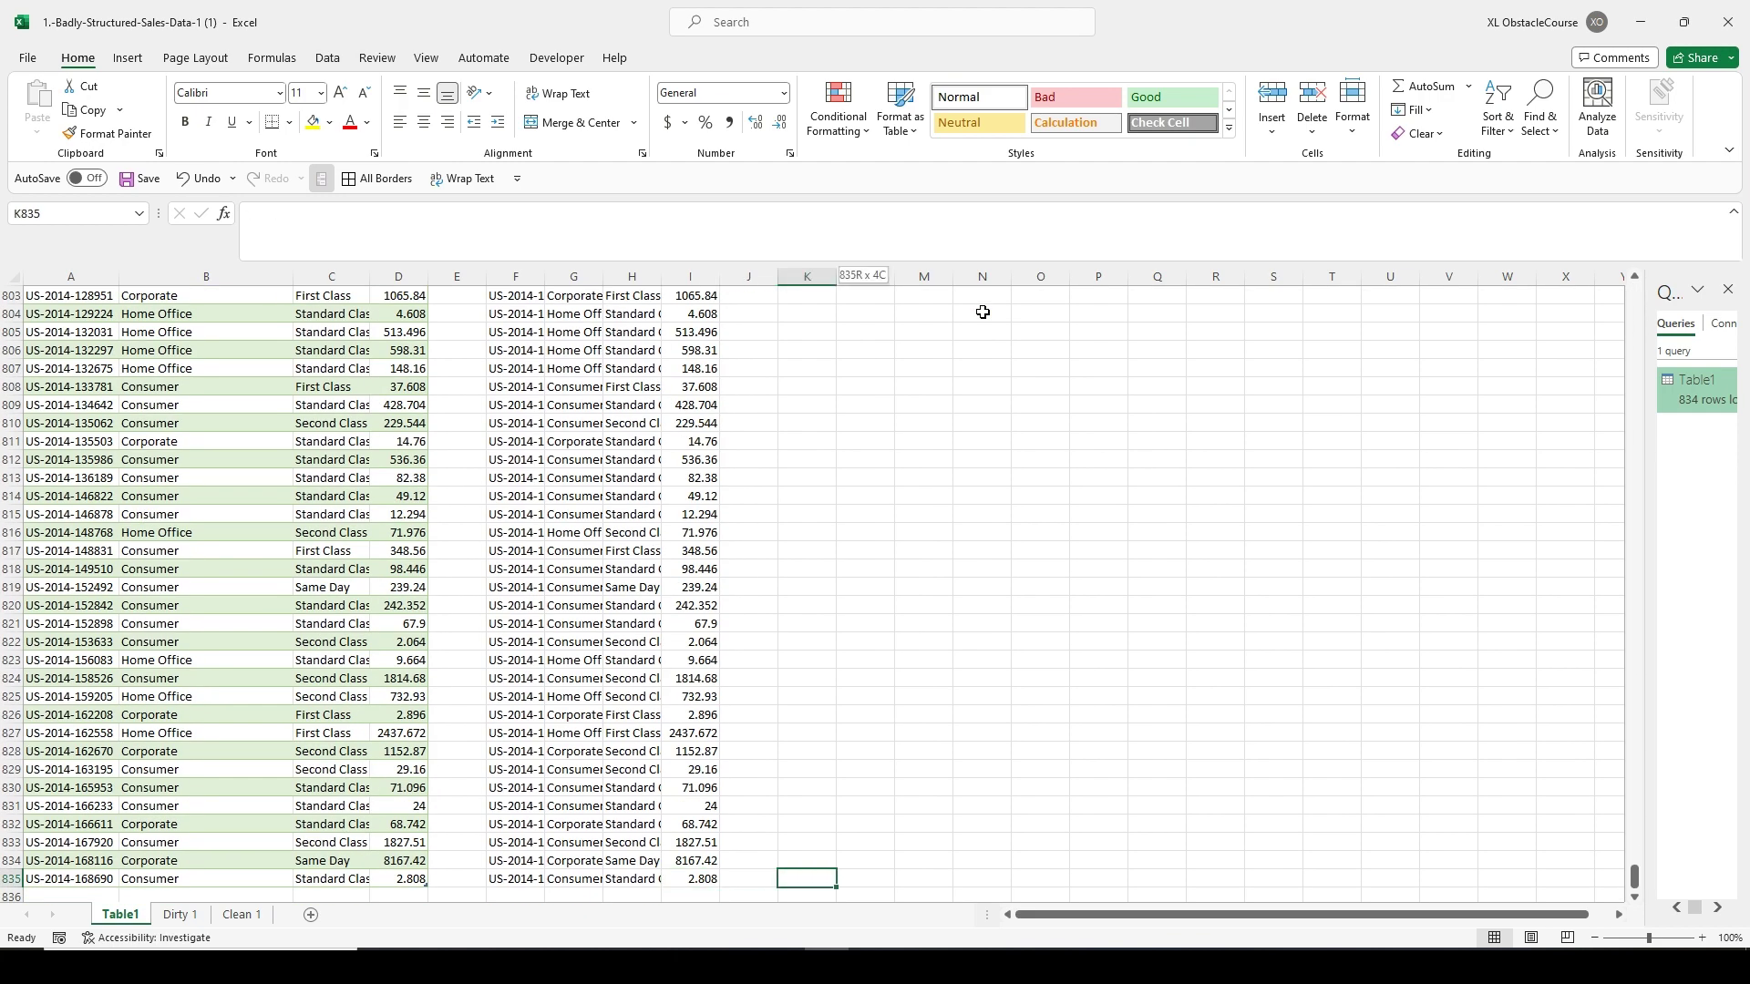
{"action": "key", "text": "ctrl+shift+Up"}
{"action": "key", "text": "shift+Right"}
{"action": "key", "text": "shift+Right"}
{"action": "key", "text": "ctrl+d"}
{"action": "key", "text": "Up"}
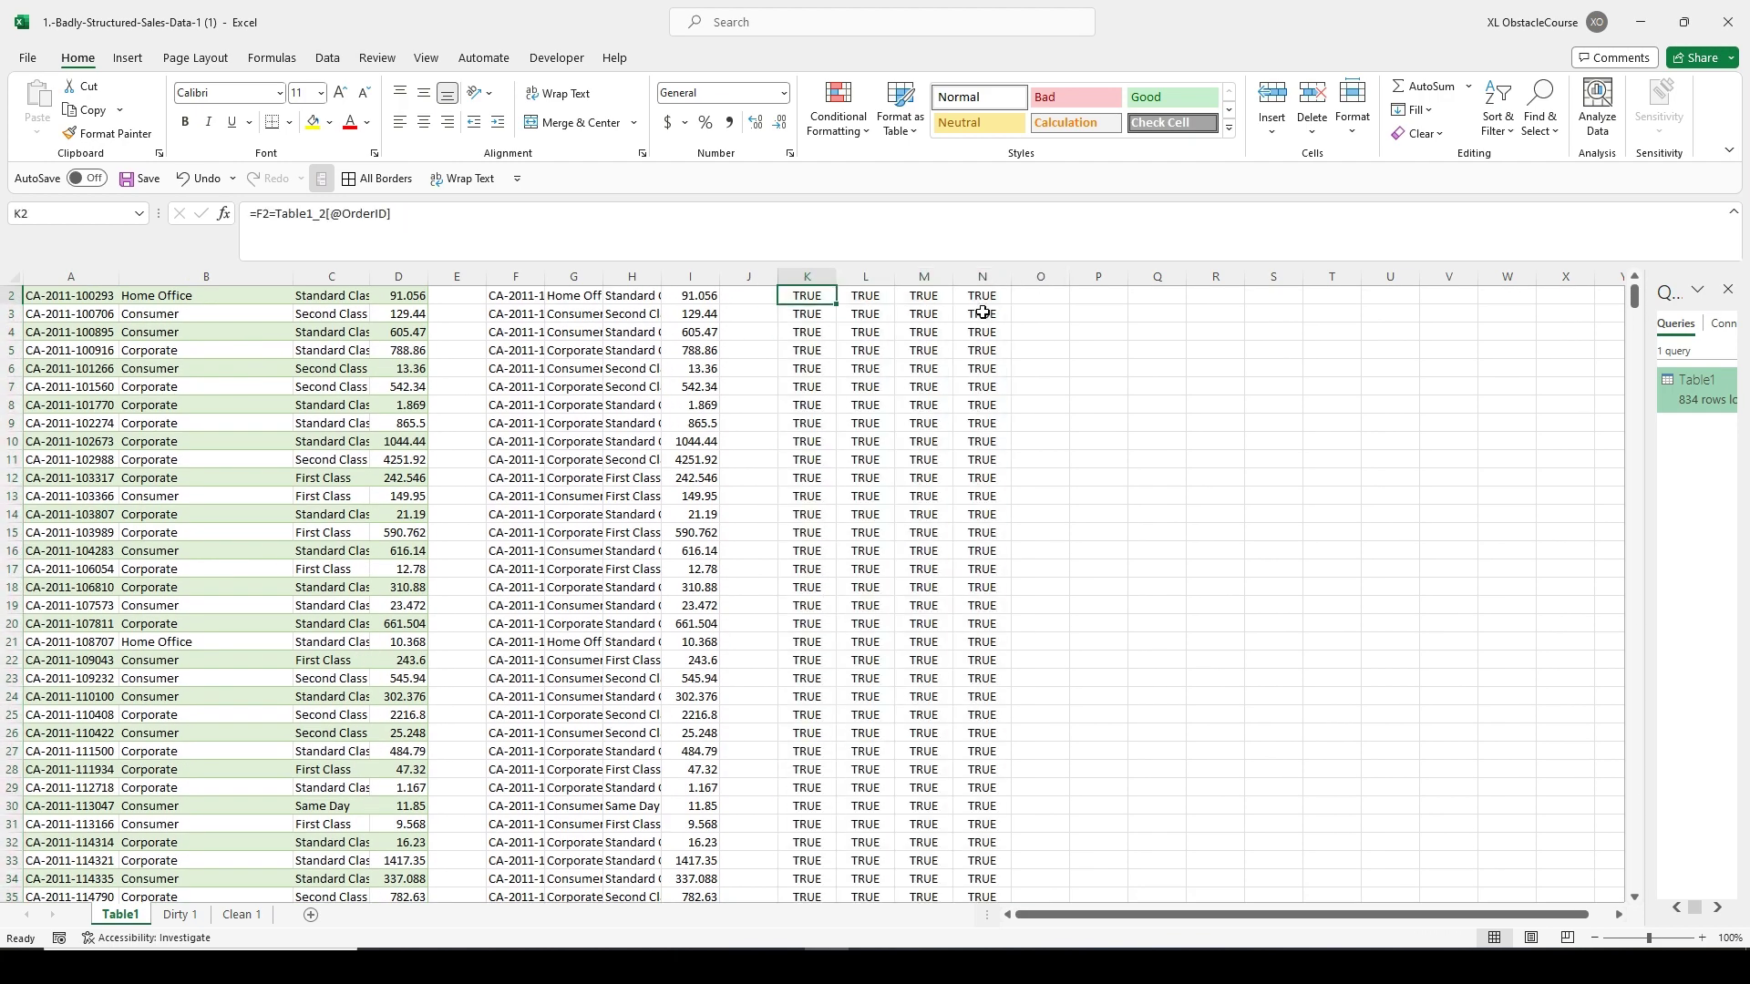
Add filters to the comparison columns at K1:N1 and check which values column K's filter lists.
{"action": "key", "text": "shift+Right"}
{"action": "key", "text": "shift+Right"}
{"action": "key", "text": "shift+Right"}
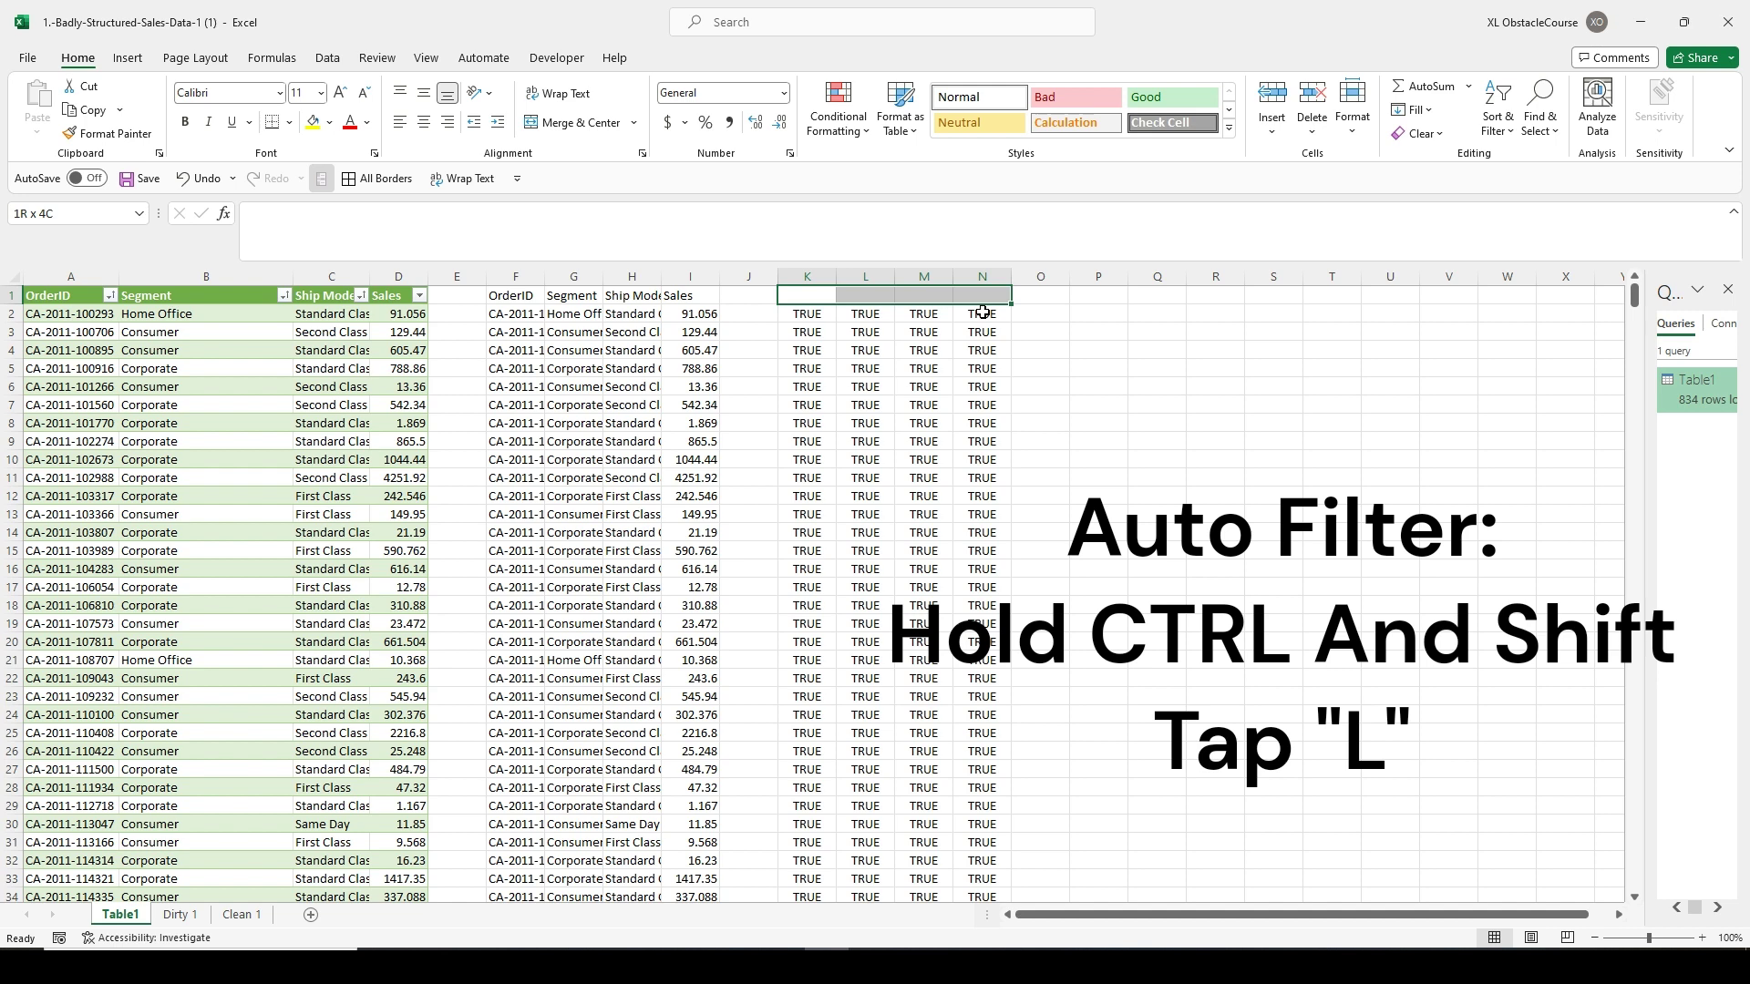
{"action": "key", "text": "alt+Down"}
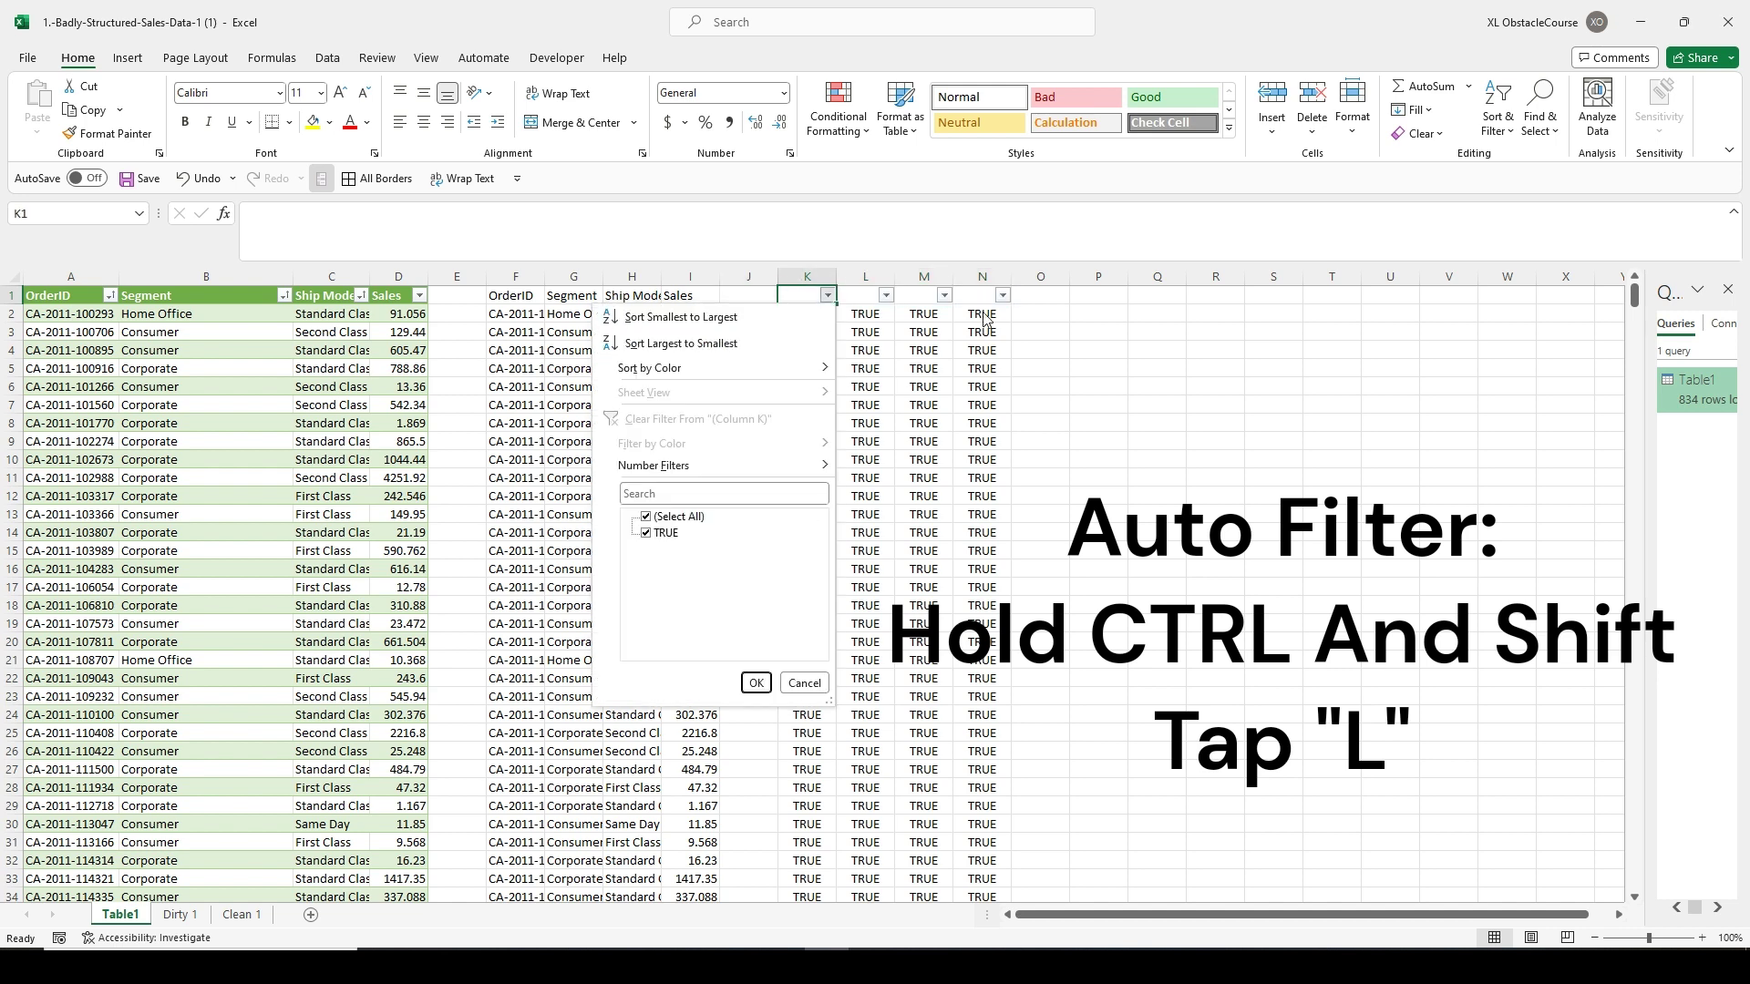
{"action": "key", "text": "Escape"}
Check which values the filters of comparison columns L, M and N list.
{"action": "key", "text": "Right"}
{"action": "key", "text": "Right"}
{"action": "key", "text": "alt"}
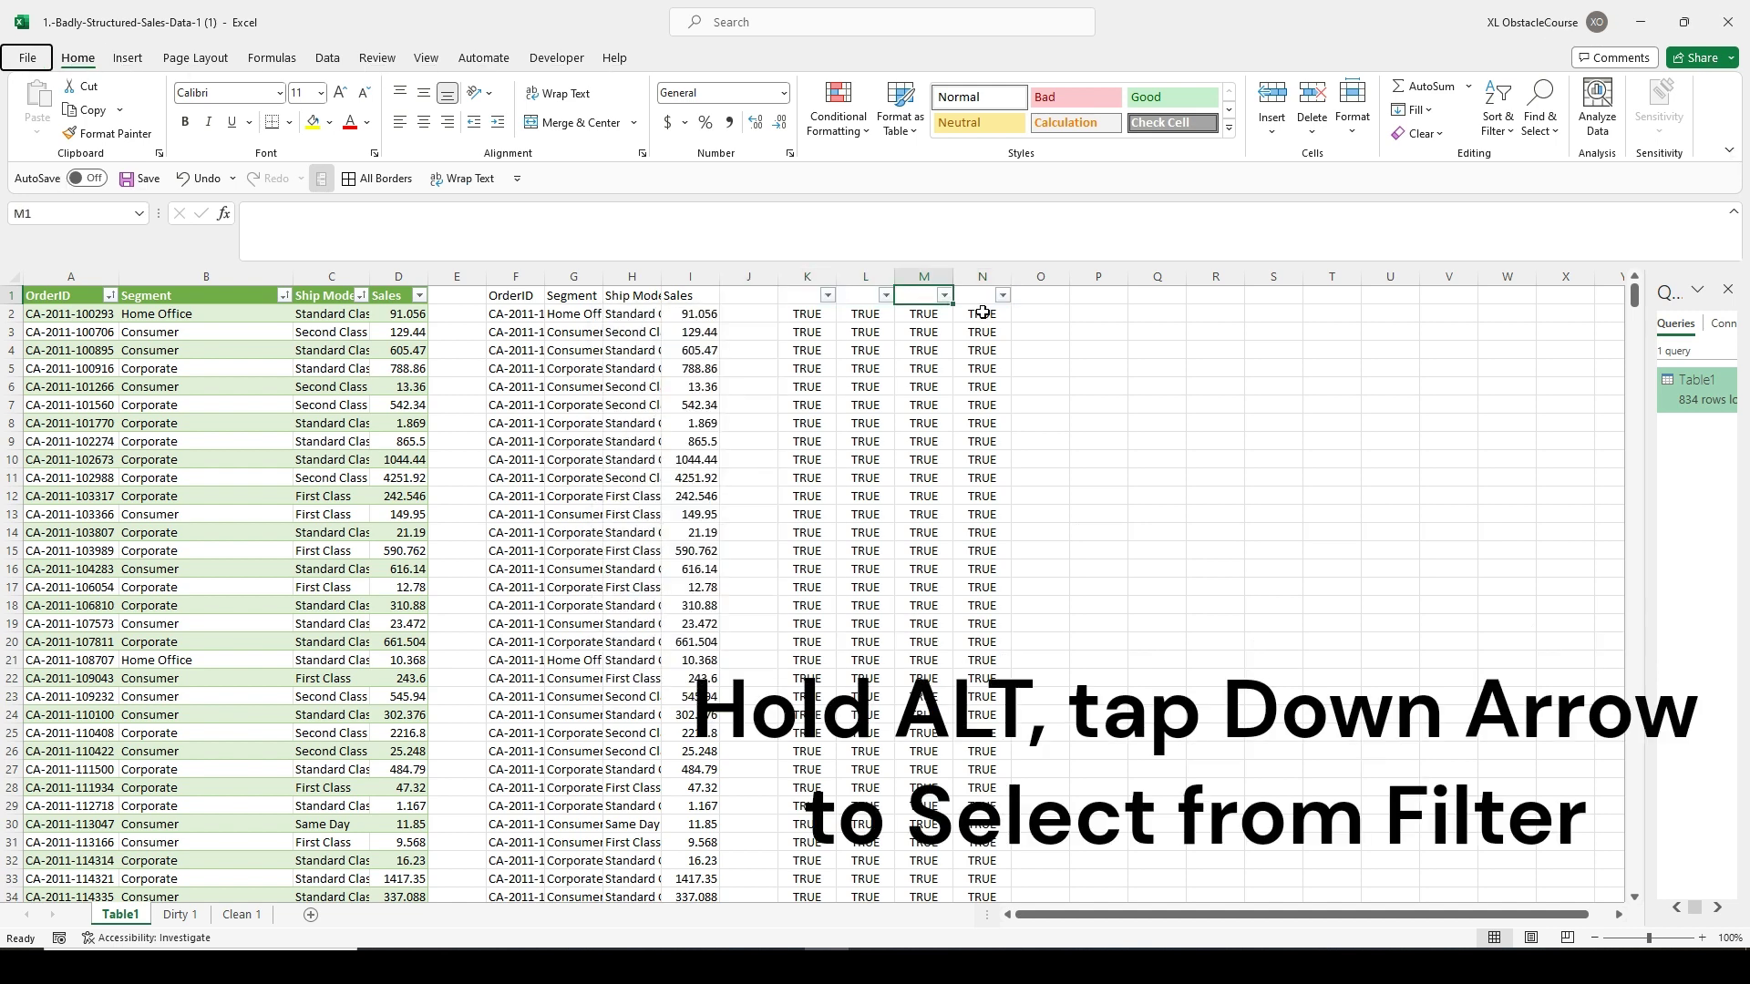
{"action": "key", "text": "Left"}
{"action": "key", "text": "alt+Down"}
{"action": "key", "text": "Escape"}
{"action": "key", "text": "Right"}
{"action": "key", "text": "alt+Down"}
{"action": "key", "text": "Escape"}
{"action": "key", "text": "Right"}
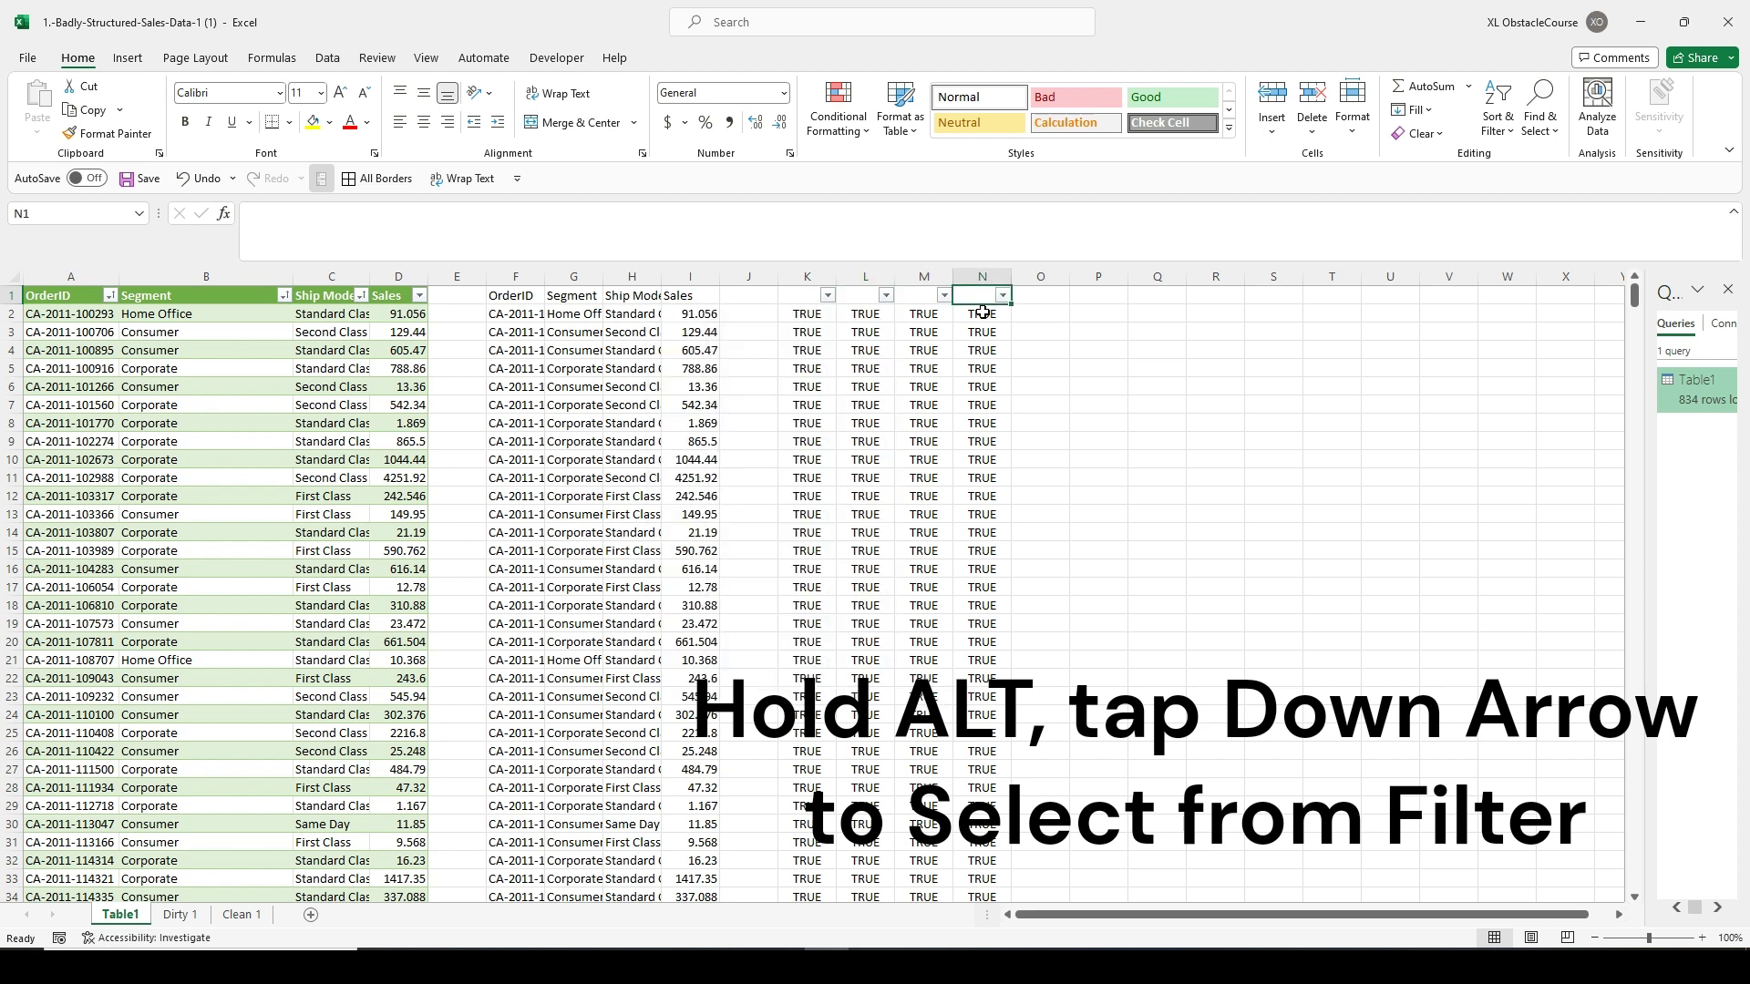
{"action": "key", "text": "alt+Down"}
{"action": "key", "text": "Escape"}
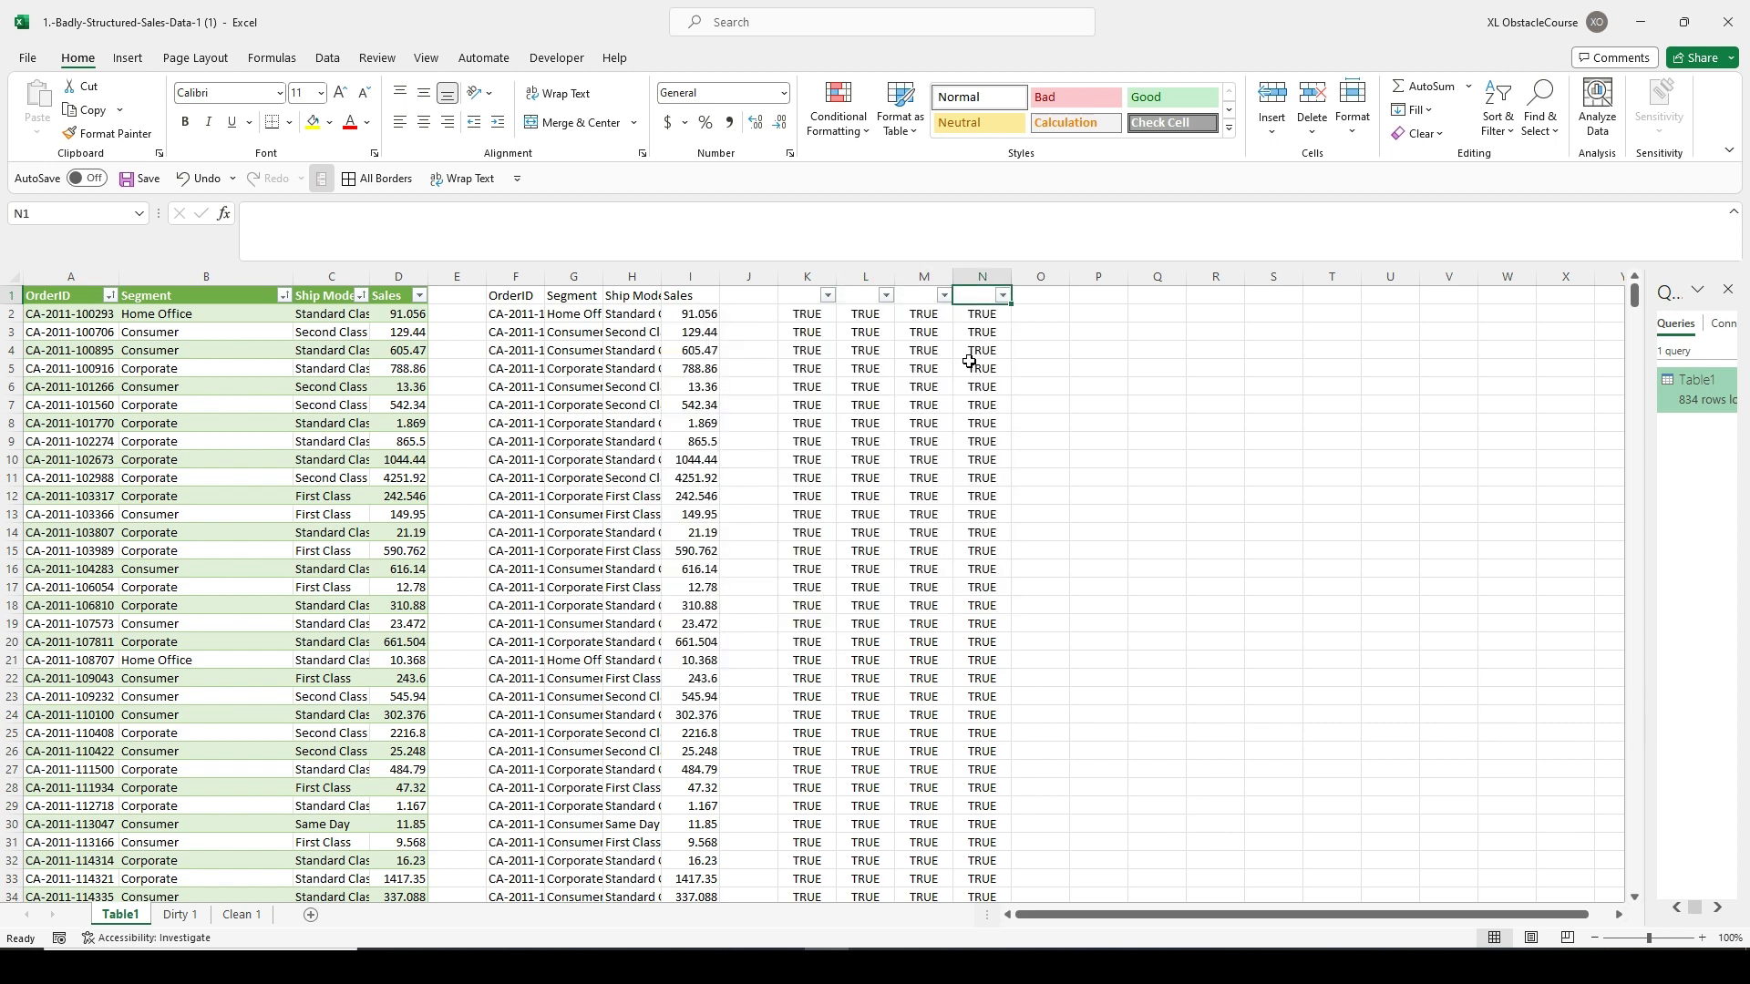
View the Badly Structured Sales Data 2 sample in the browser, and fill First Class across B1:D1 in its Excel workbook.
{"action": "left_click", "coordinate": [915, 966]}
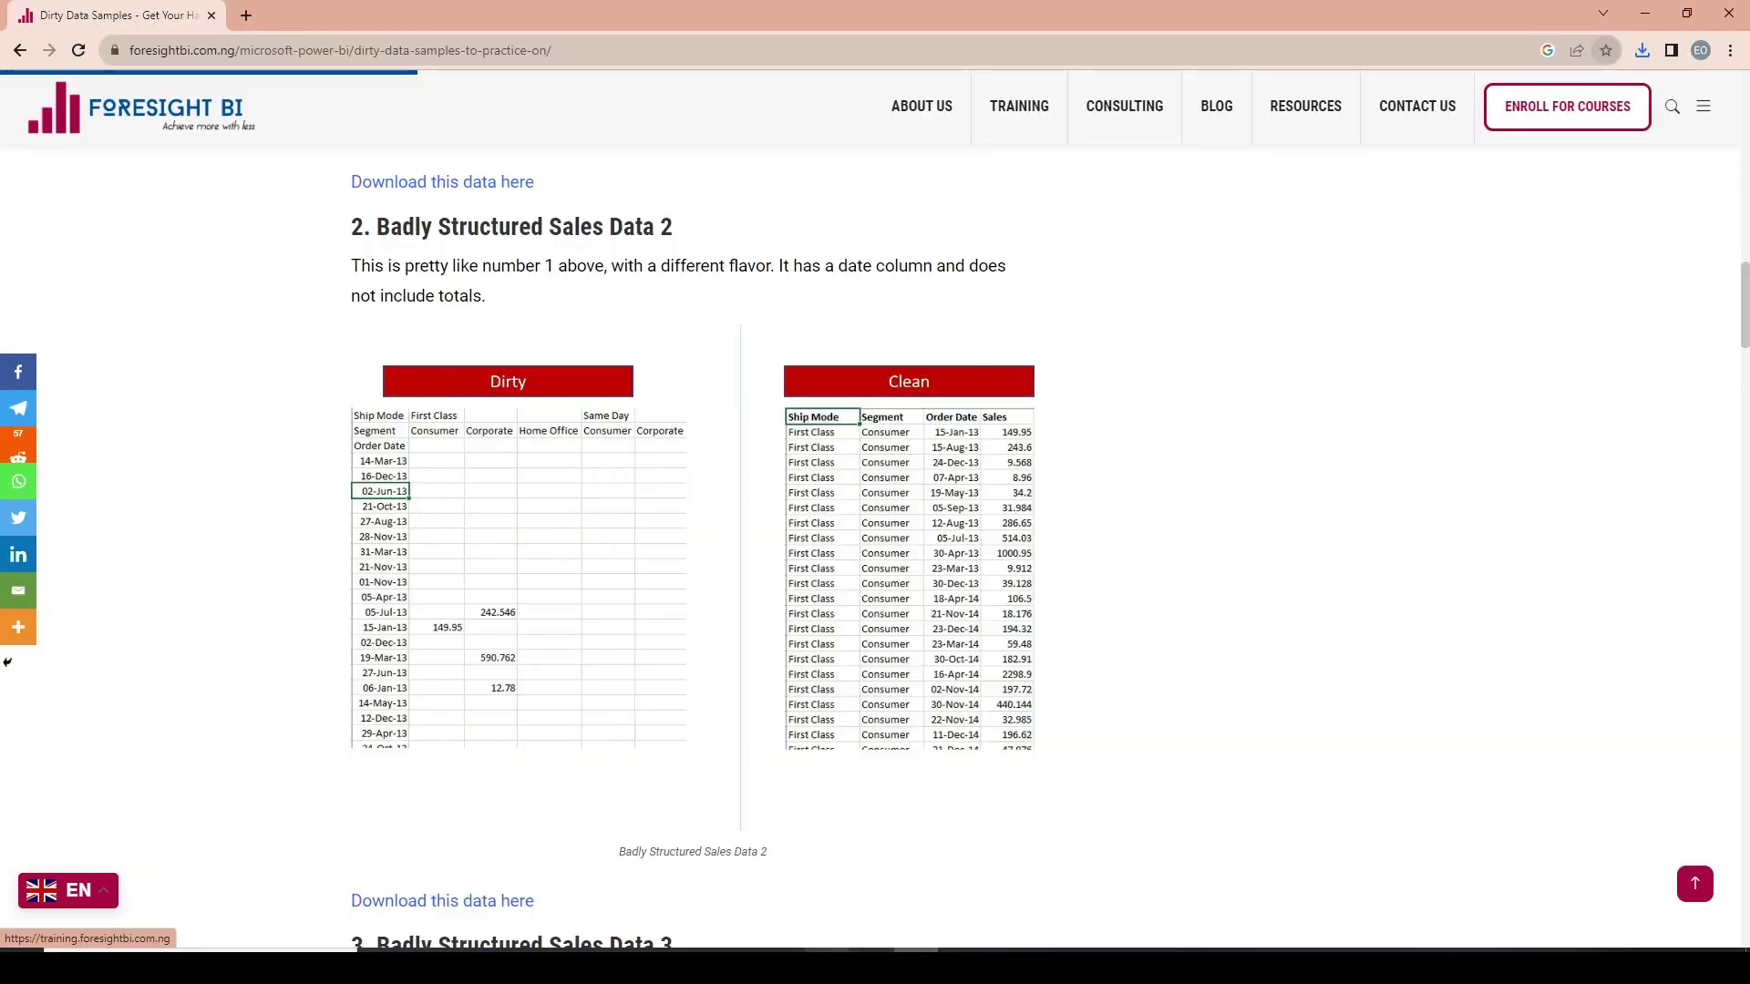
{"action": "key", "text": "alt+Tab"}
{"action": "key", "text": "Up"}
{"action": "key", "text": "Up"}
{"action": "key", "text": "Right"}
{"action": "key", "text": "Right"}
{"action": "key", "text": "Right"}
{"action": "key", "text": "Left"}
{"action": "key", "text": "Left"}
{"action": "key", "text": "shift+Right"}
{"action": "key", "text": "shift+Right"}
{"action": "key", "text": "ctrl+r"}
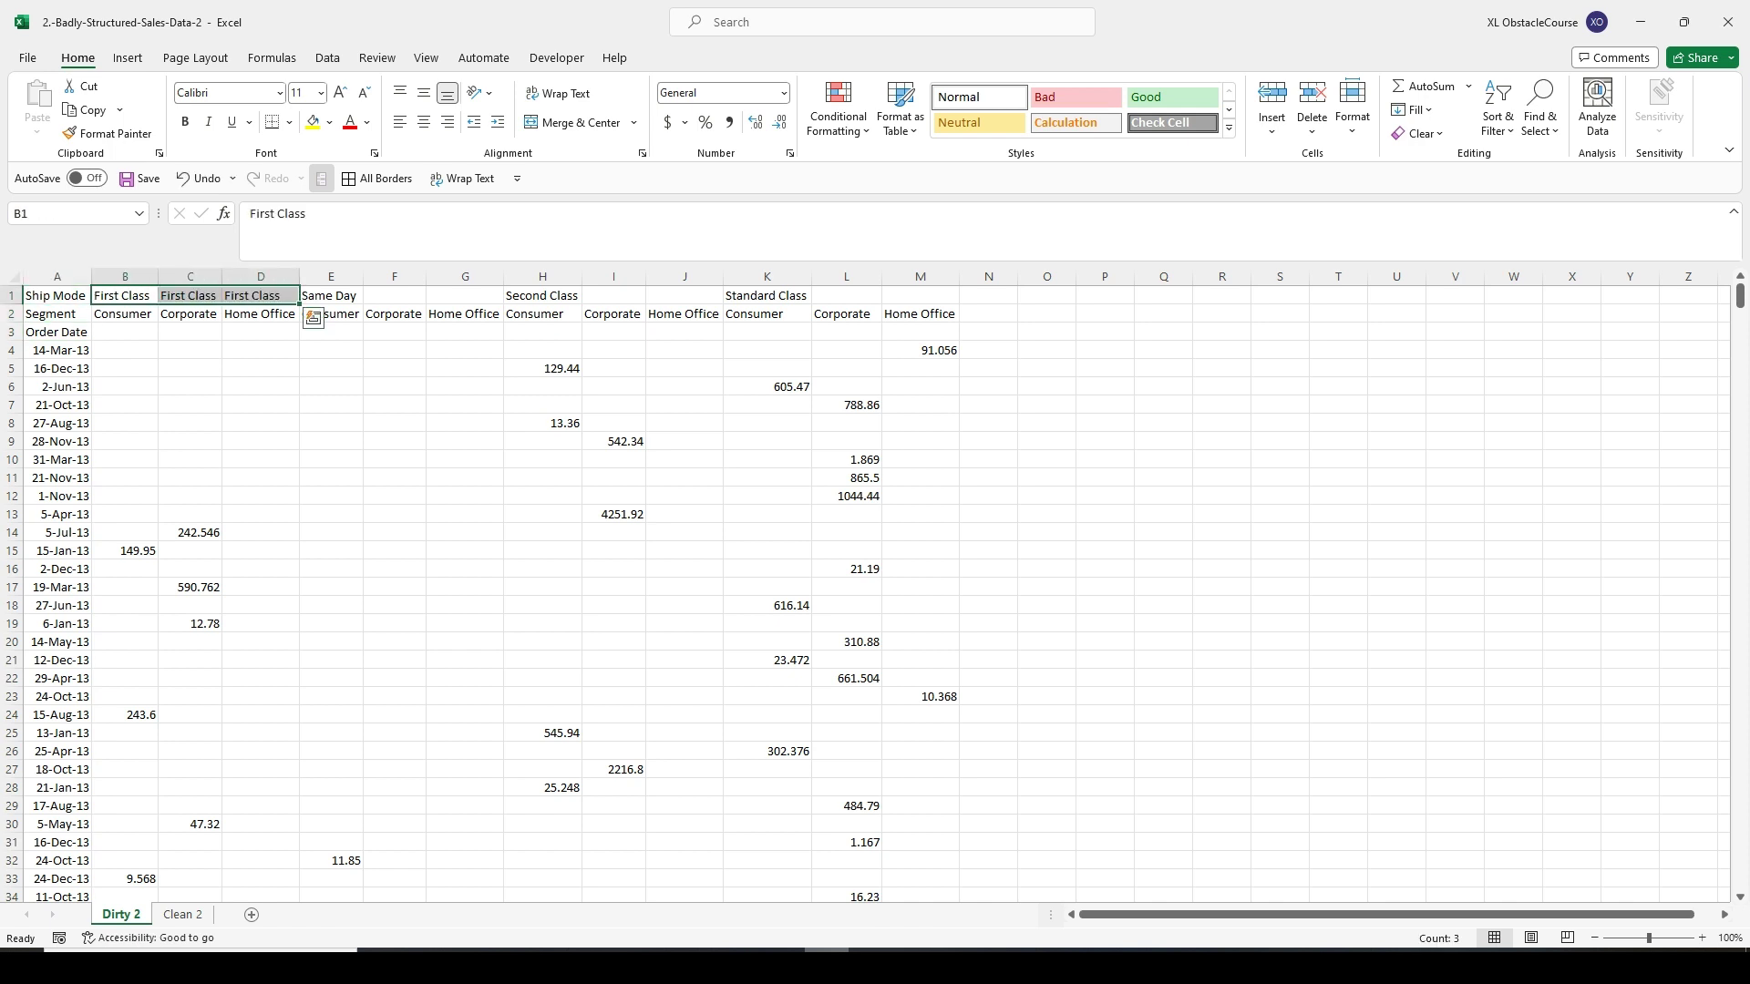
Fill the Same Day header from E1 across to G1.
{"action": "key", "text": "Right"}
{"action": "key", "text": "Right"}
{"action": "key", "text": "Right"}
{"action": "key", "text": "shift+Right"}
{"action": "key", "text": "shift+Right"}
{"action": "key", "text": "ctrl+r"}
Fill the Second Class header from H1 across to J1.
{"action": "key", "text": "Right"}
{"action": "key", "text": "Right"}
{"action": "key", "text": "Right"}
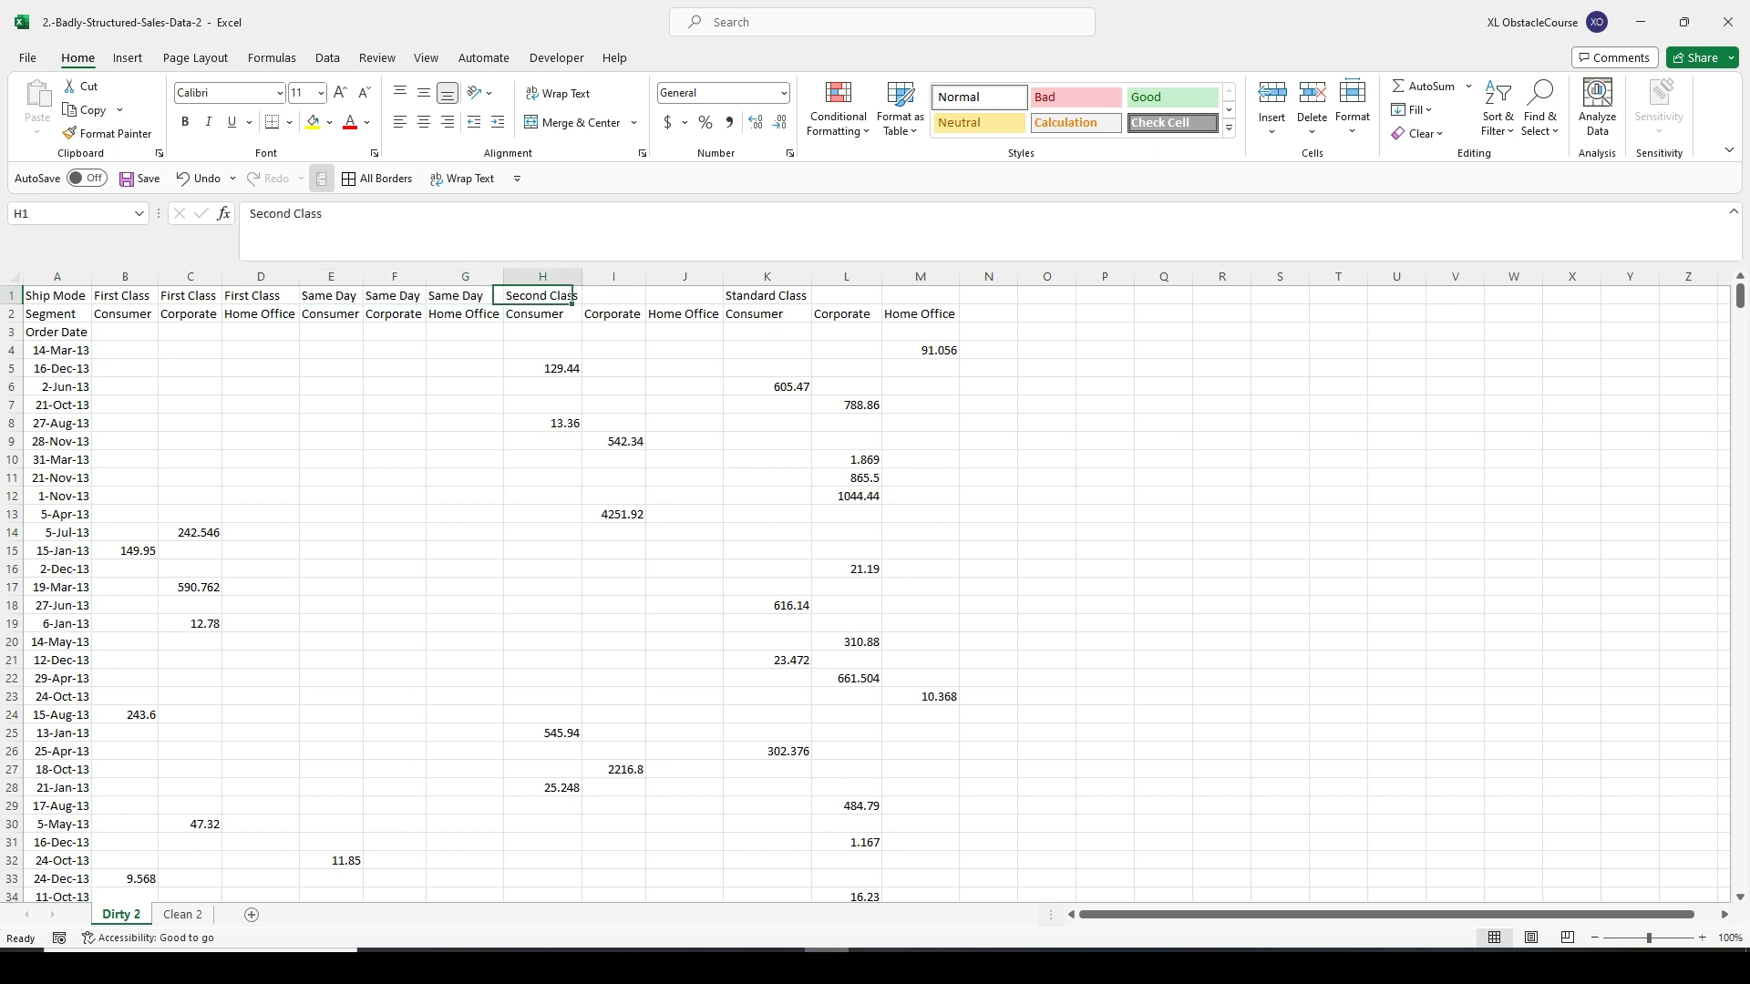
{"action": "key", "text": "shift+Right"}
{"action": "key", "text": "shift+Right"}
{"action": "key", "text": "ctrl+r"}
Fill the Standard Class header from K1 across to M1.
{"action": "key", "text": "Right"}
{"action": "key", "text": "Right"}
{"action": "key", "text": "Right"}
{"action": "key", "text": "shift+Right"}
{"action": "key", "text": "shift+Right"}
{"action": "key", "text": "ctrl+r"}
Enter the formula =B1&"@"&B2 in B3 to join the ship mode and segment headers.
{"action": "key", "text": "Home"}
{"action": "key", "text": "Down"}
{"action": "key", "text": "Right"}
{"action": "key", "text": "Down"}
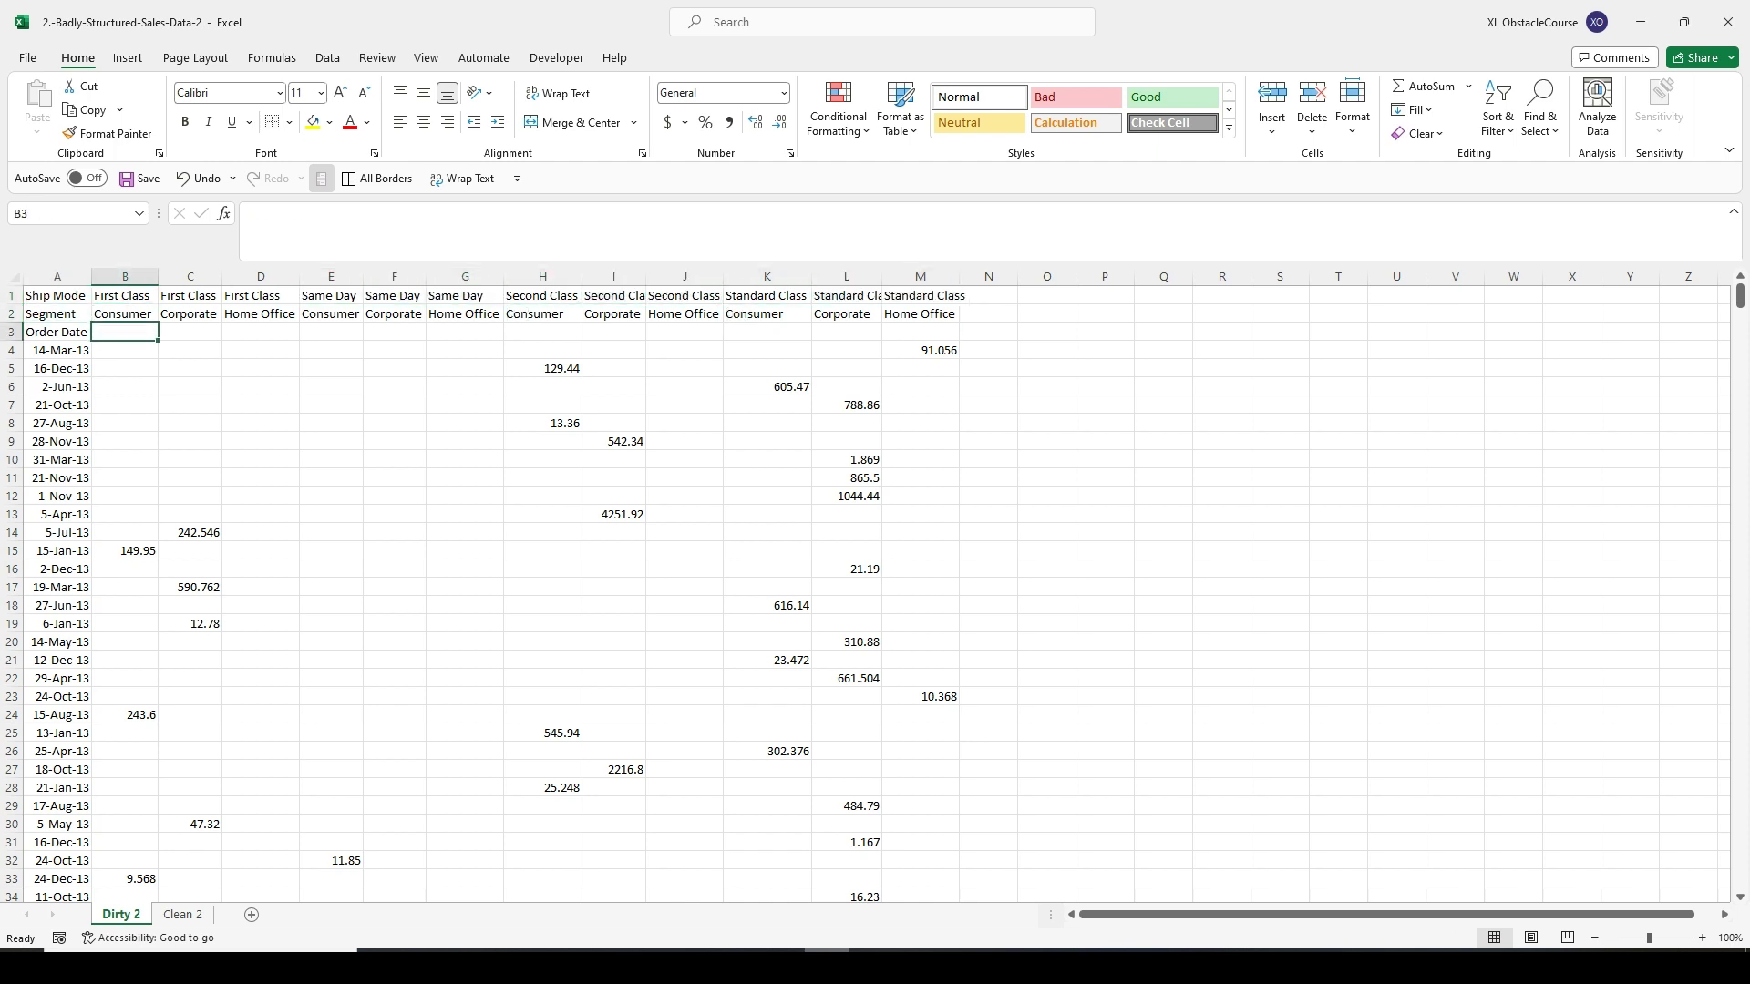
{"action": "type", "text": "="}
{"action": "key", "text": "Up"}
{"action": "key", "text": "Up"}
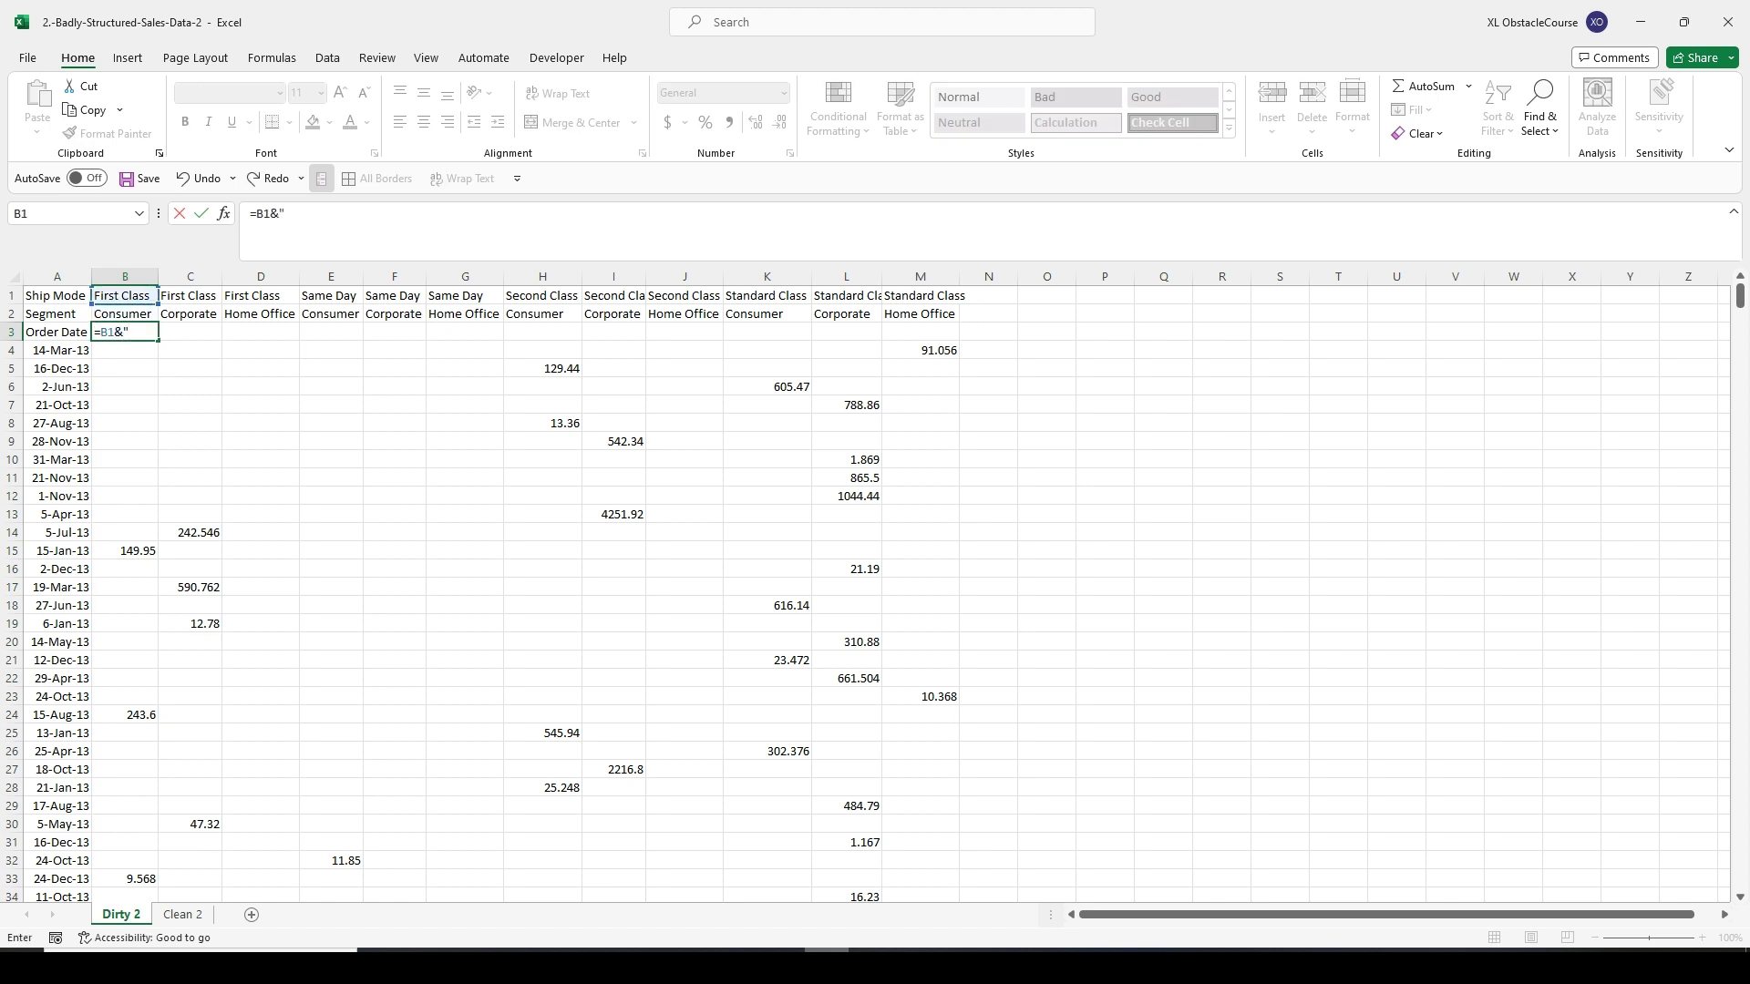
{"action": "type", "text": "&\"@\"&"}
{"action": "key", "text": "Up"}
{"action": "key", "text": "Return"}
Fill the header-joining formula in B3 across to M3.
{"action": "key", "text": "Up"}
{"action": "key", "text": "Up"}
{"action": "key", "text": "ctrl+Right"}
{"action": "key", "text": "Down"}
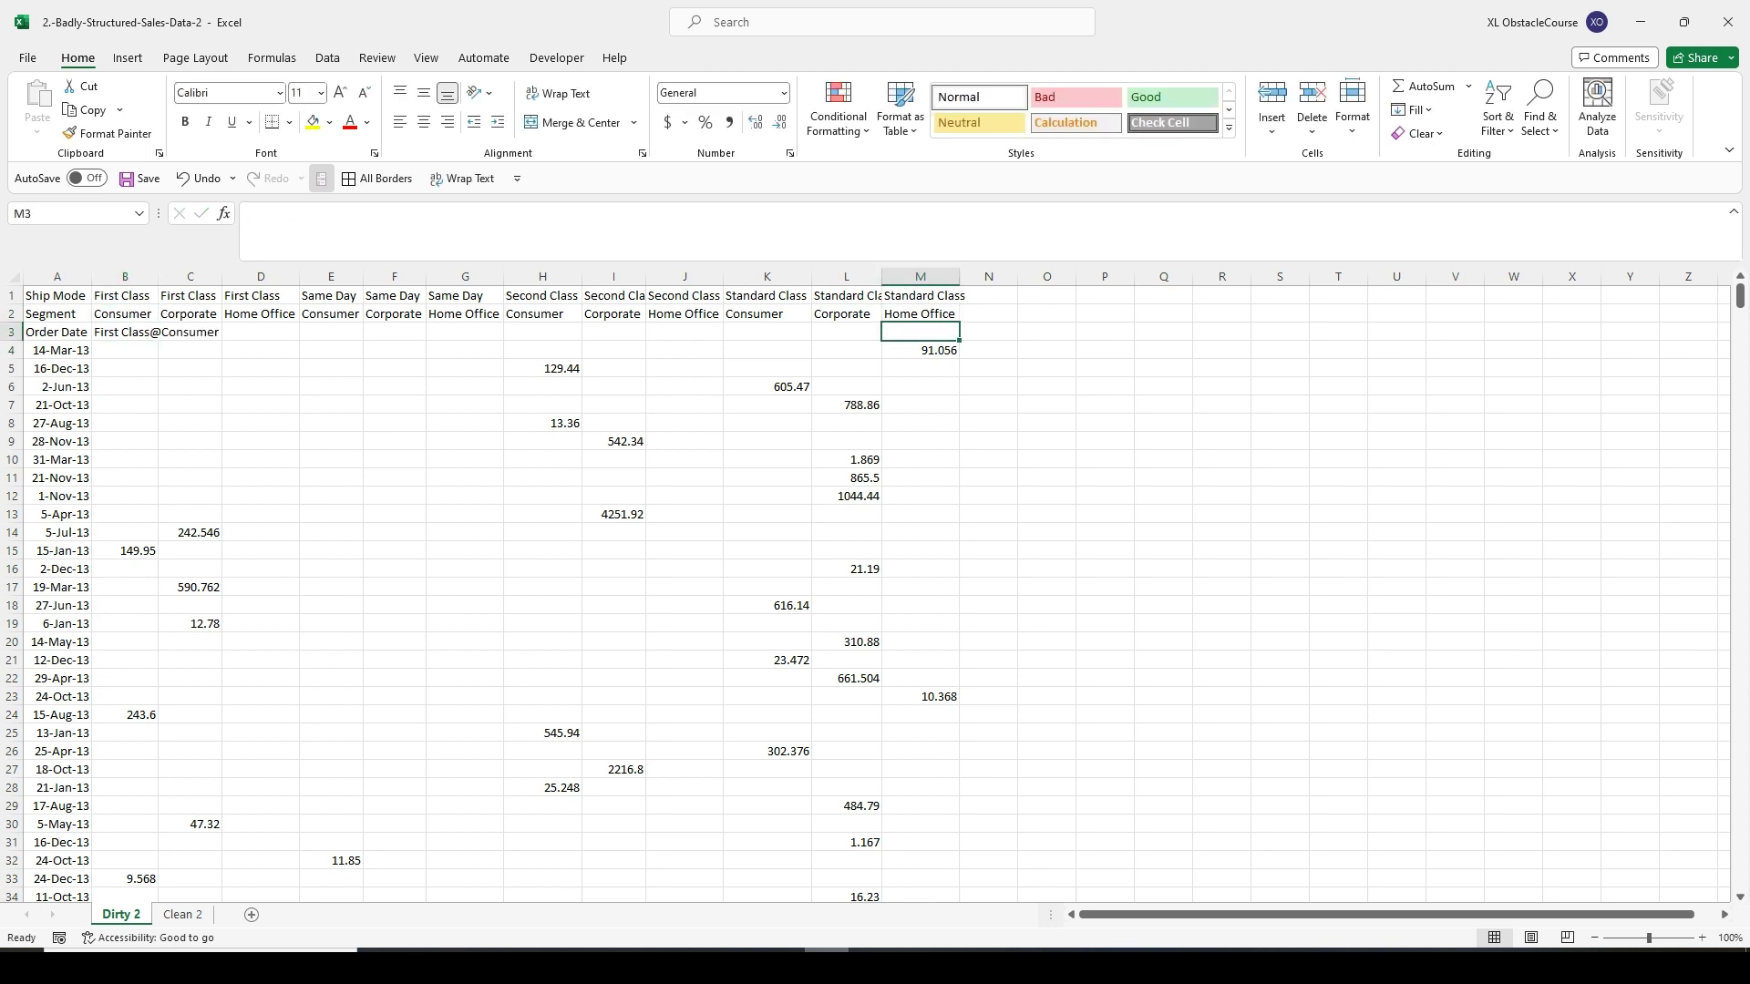
{"action": "key", "text": "ctrl+shift+Left"}
{"action": "key", "text": "ctrl+r"}
Replace the joined header formulas in B3:M3 with their values.
{"action": "key", "text": "ctrl+c"}
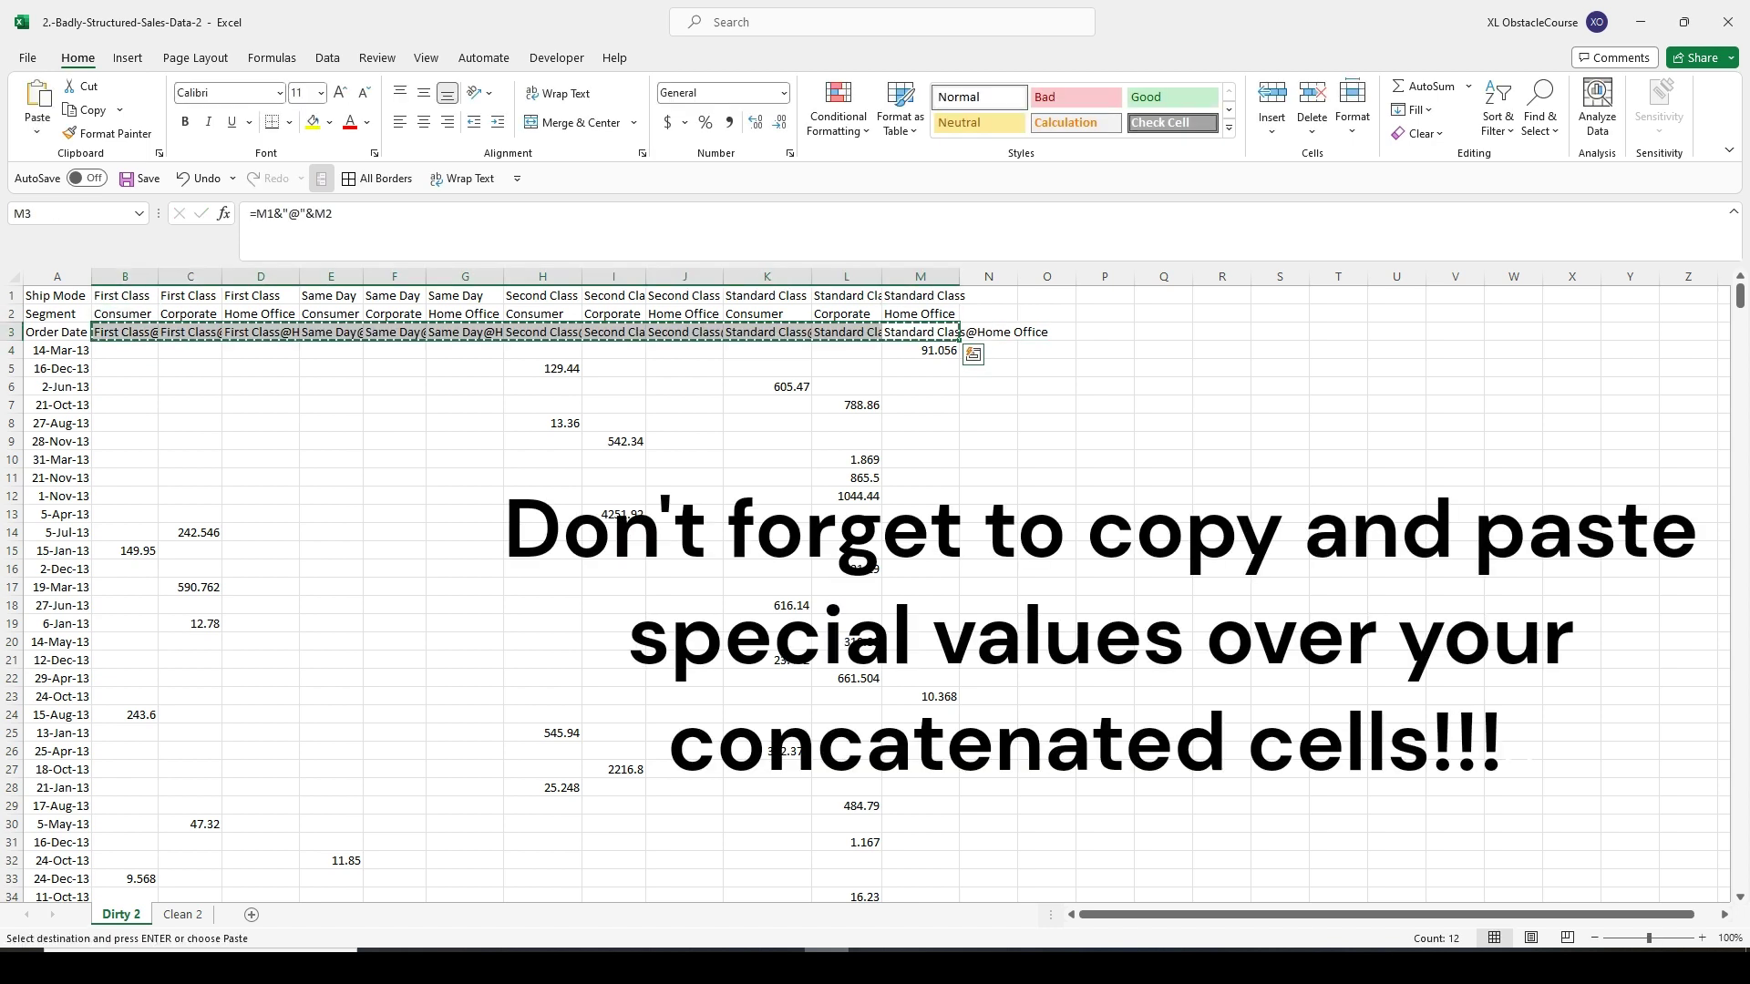
{"action": "key", "text": "Left"}
{"action": "key", "text": "Right"}
{"action": "key", "text": "ctrl+Left"}
{"action": "key", "text": "Right"}
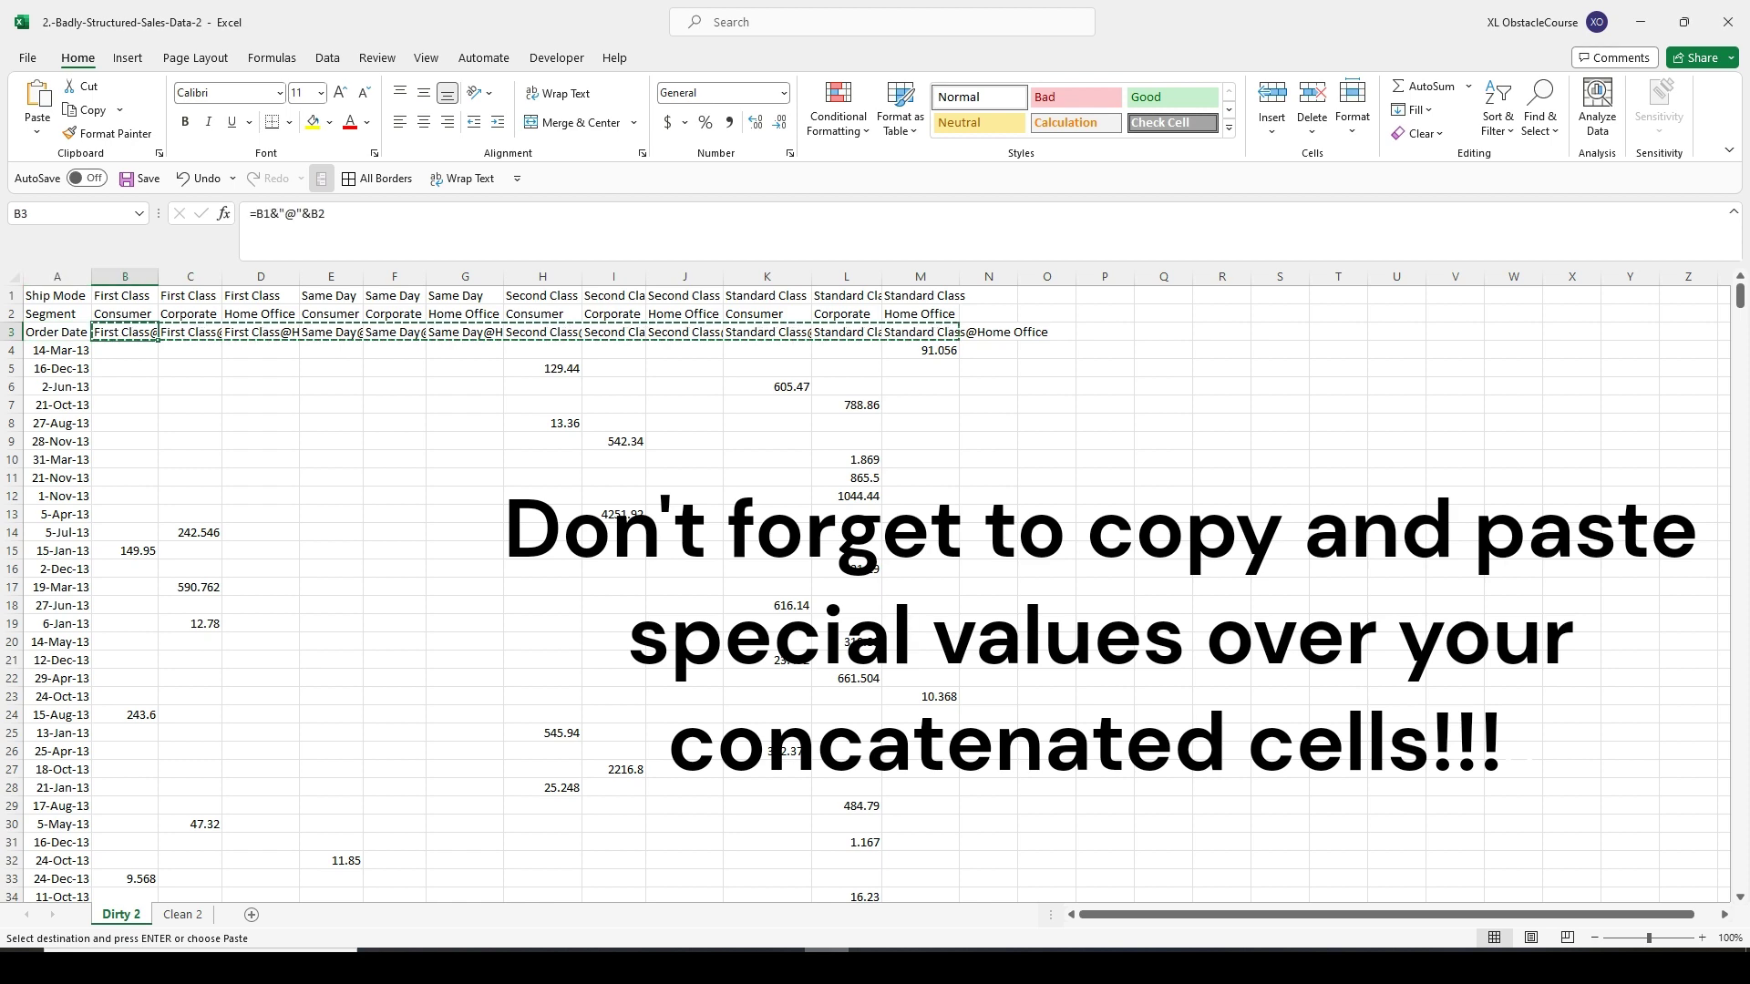
{"action": "key", "text": "ctrl+shift+Right"}
{"action": "key", "text": "ctrl+shift+v"}
Delete the original Ship Mode and Segment header rows, rows 1 and 2.
{"action": "key", "text": "Up"}
{"action": "key", "text": "shift+space"}
{"action": "key", "text": "shift+Up"}
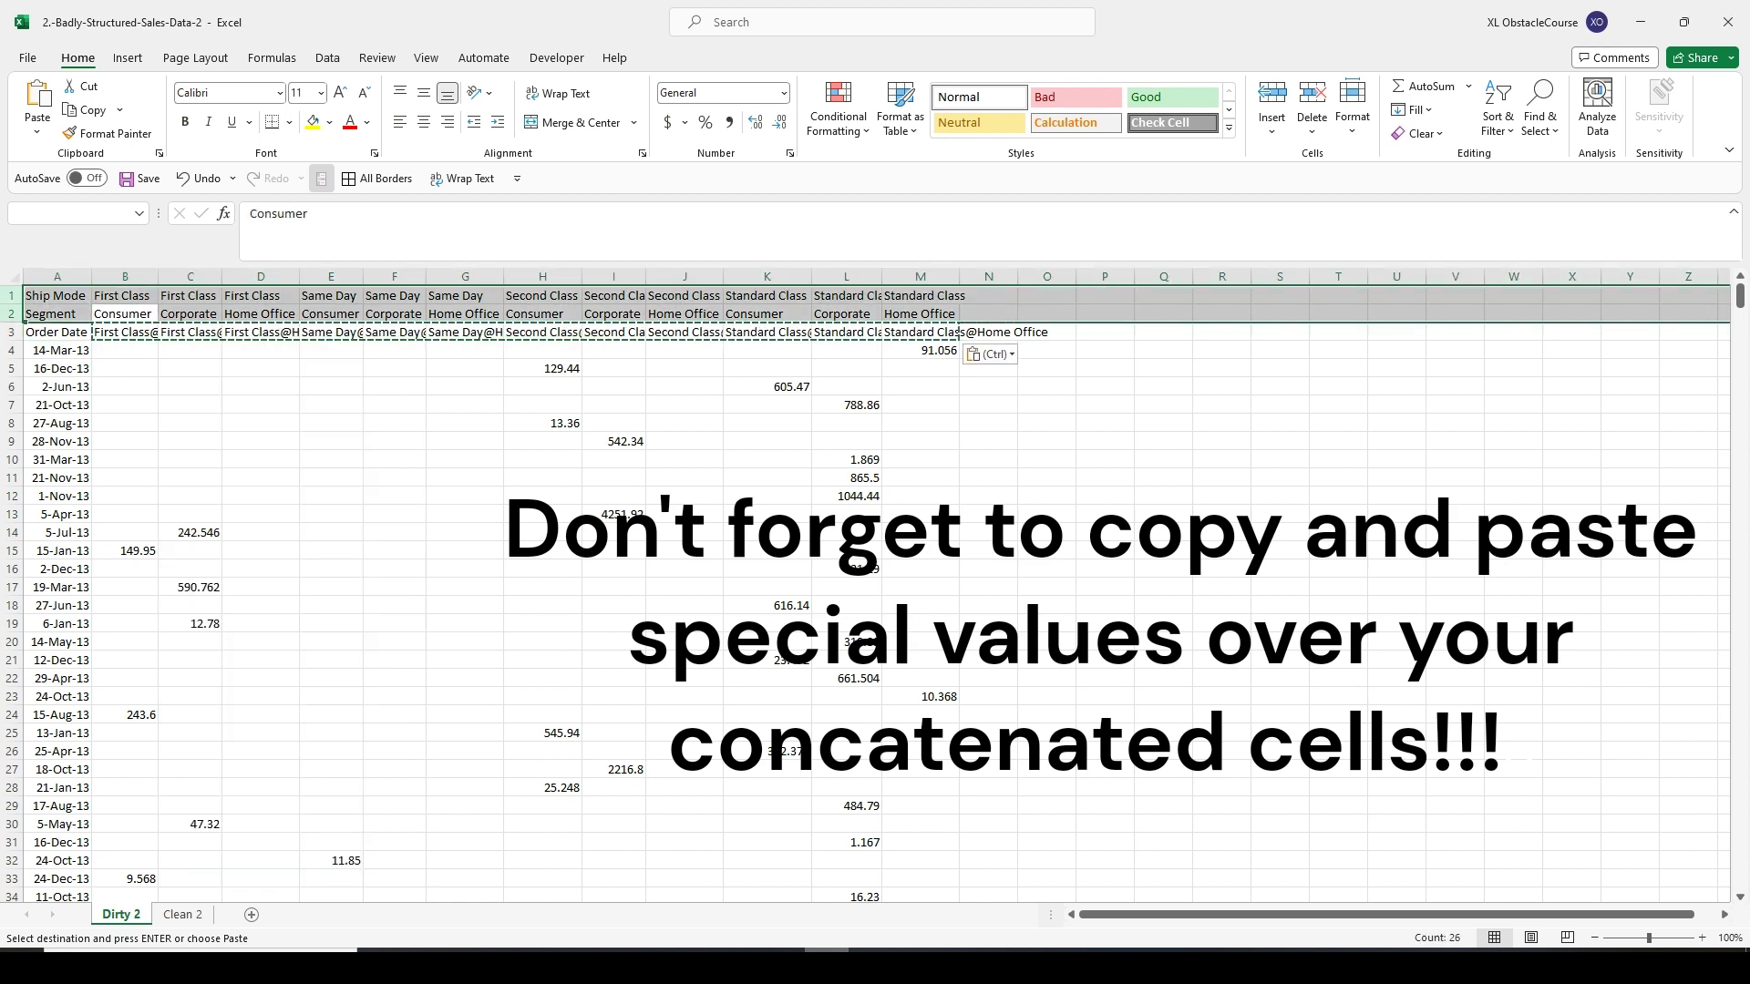
{"action": "key", "text": "ctrl+minus"}
Convert the Dirty 2 range A1:M823 into a table with headers and load it into the Power Query Editor.
{"action": "key", "text": "Home"}
{"action": "key", "text": "Up"}
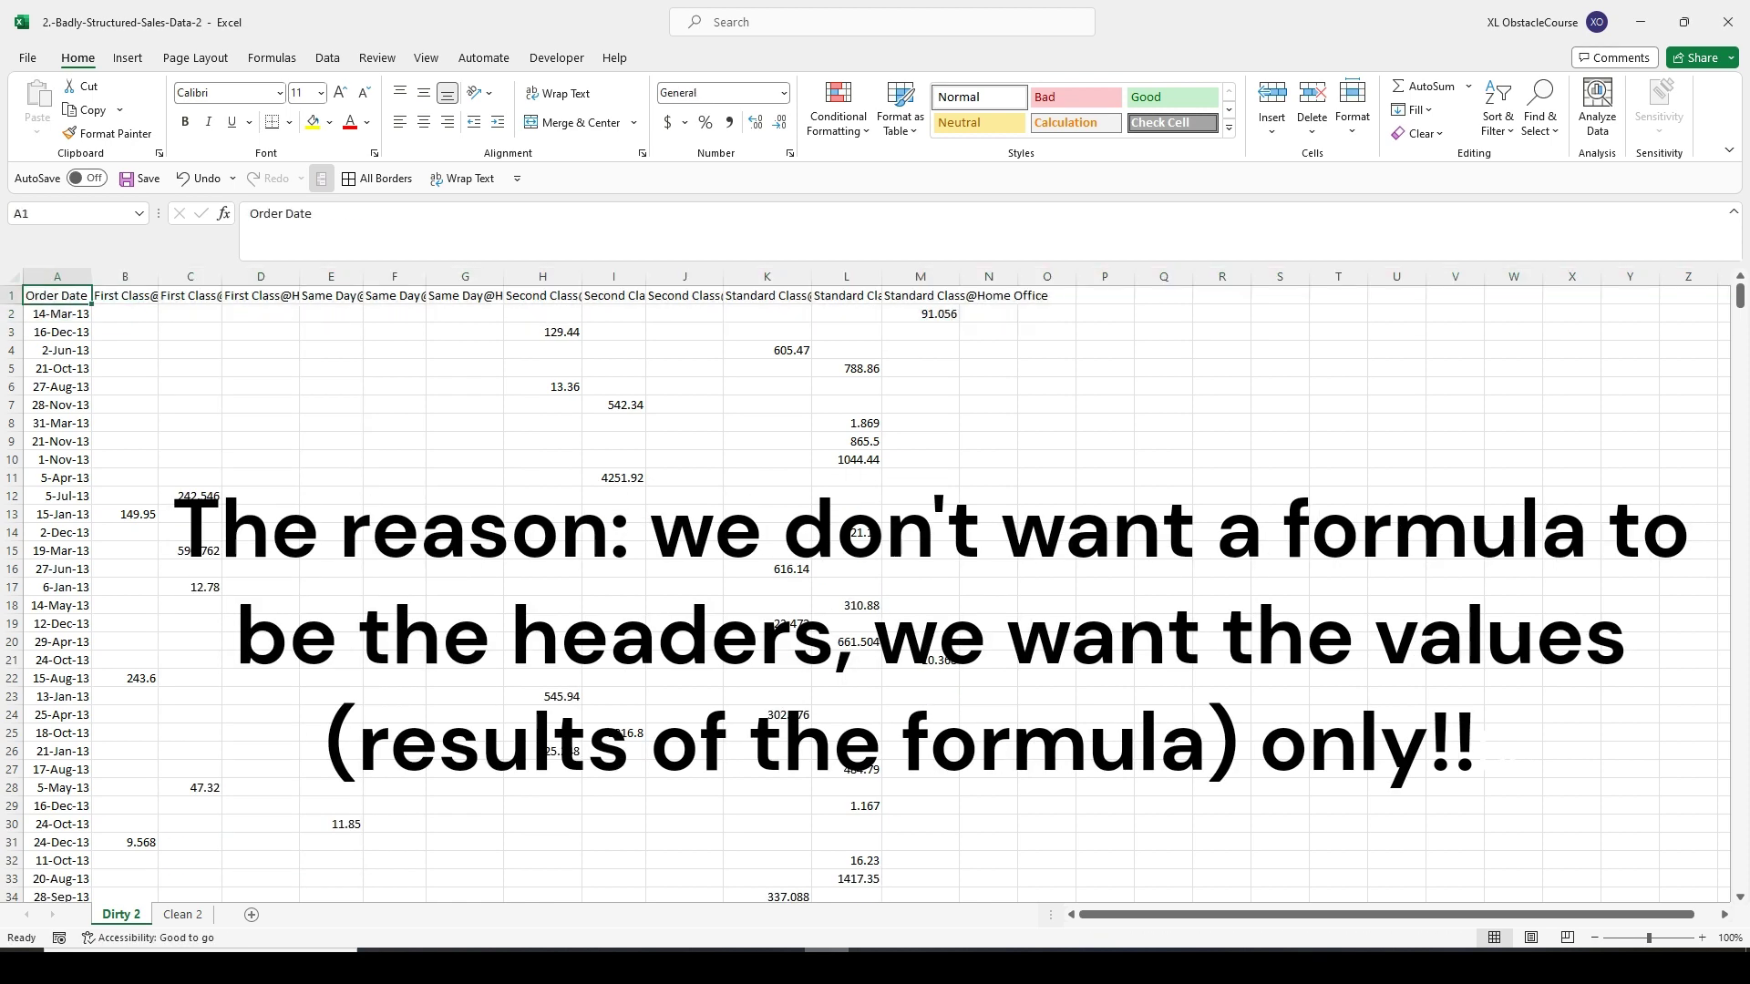
{"action": "key", "text": "ctrl+shift+End"}
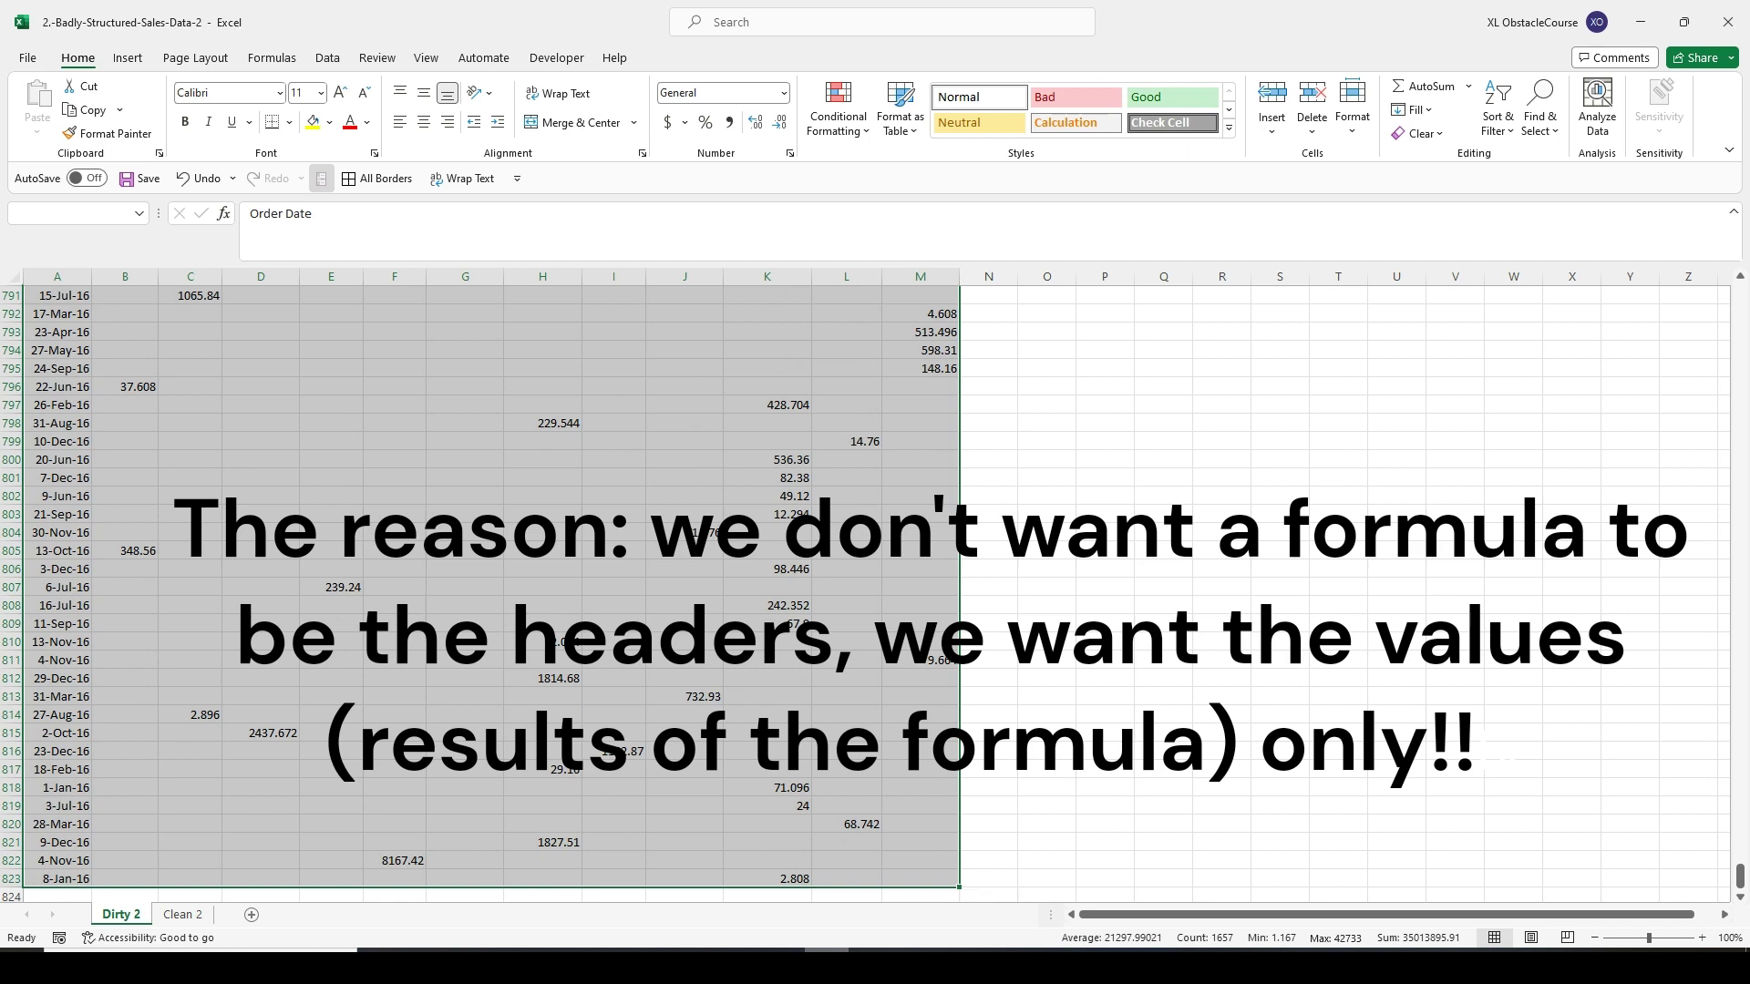
{"action": "key", "text": "ctrl+Home"}
{"action": "key", "text": "ctrl+shift+End"}
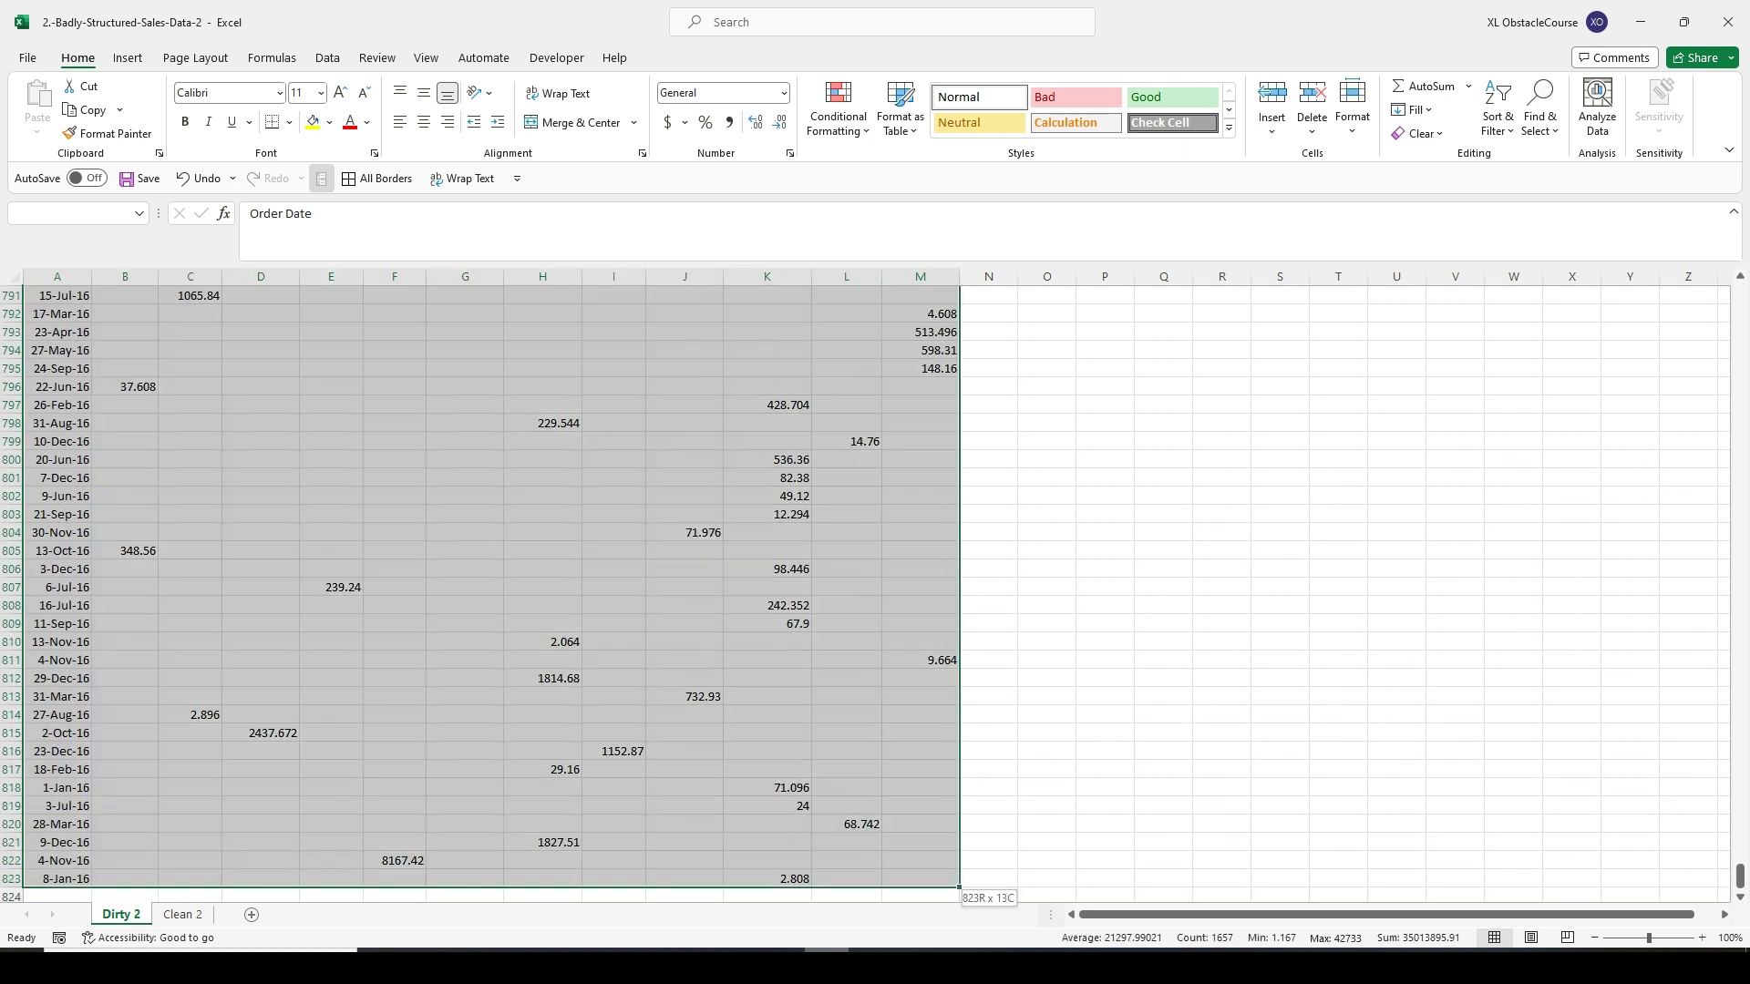
{"action": "key", "text": "alt"}
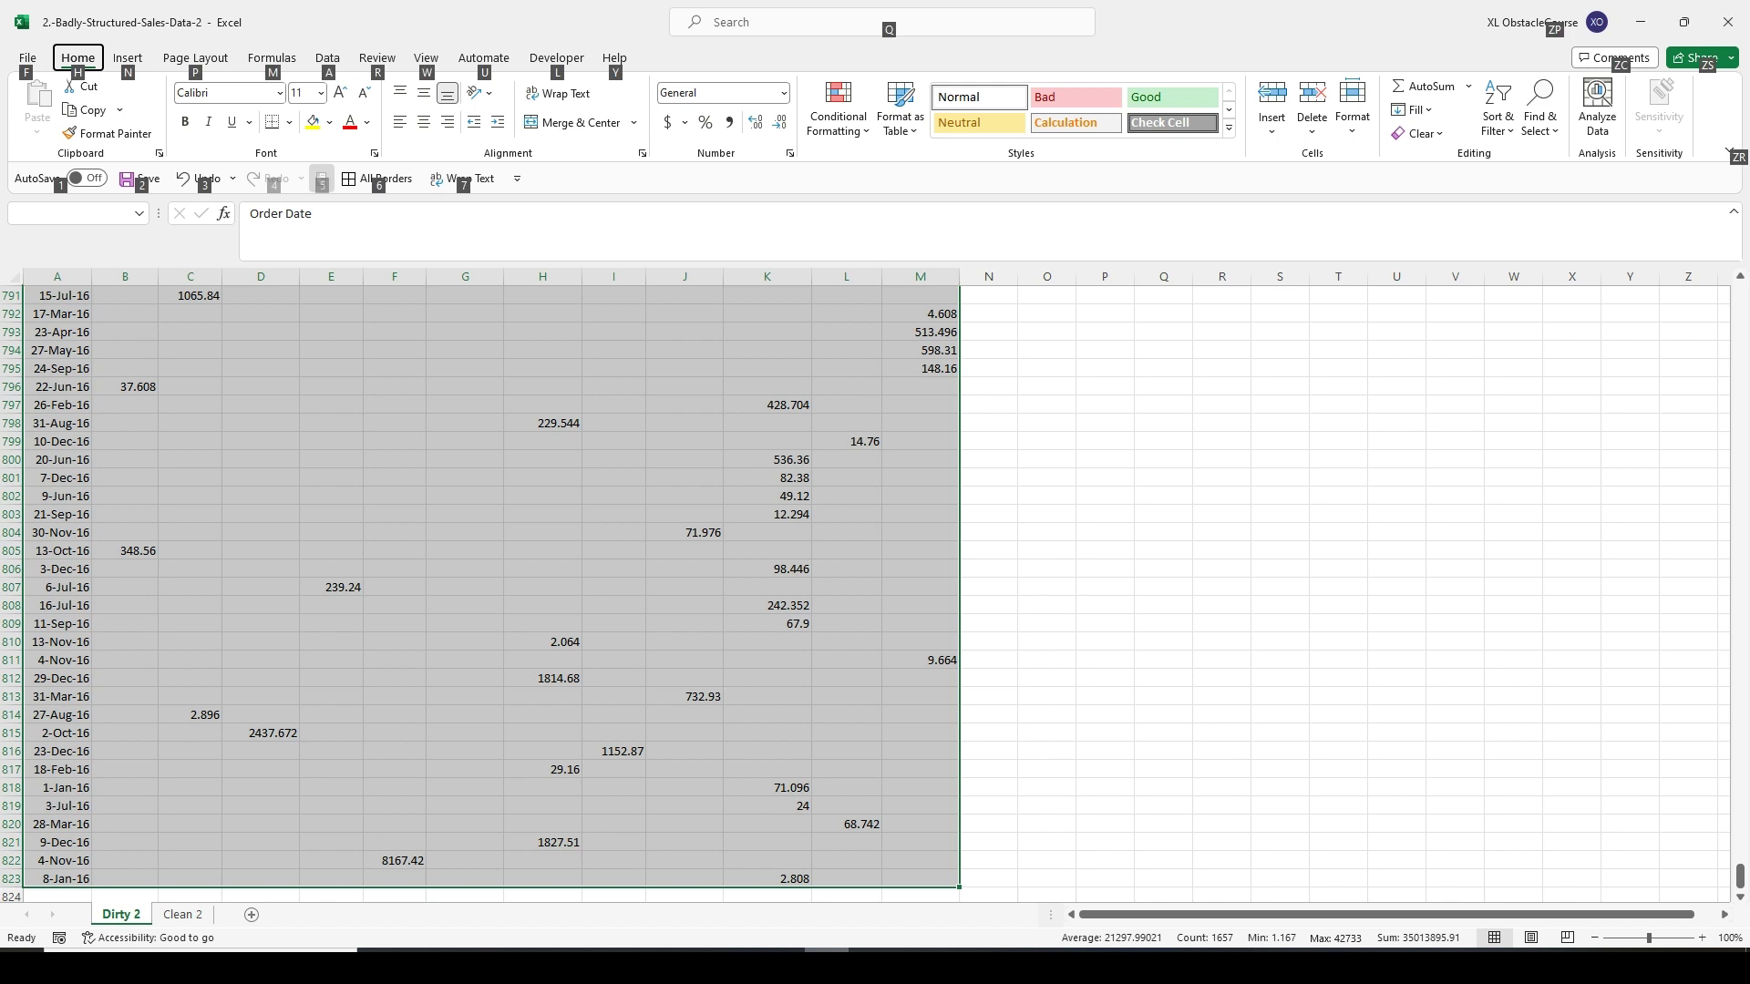
{"action": "key", "text": "a"}
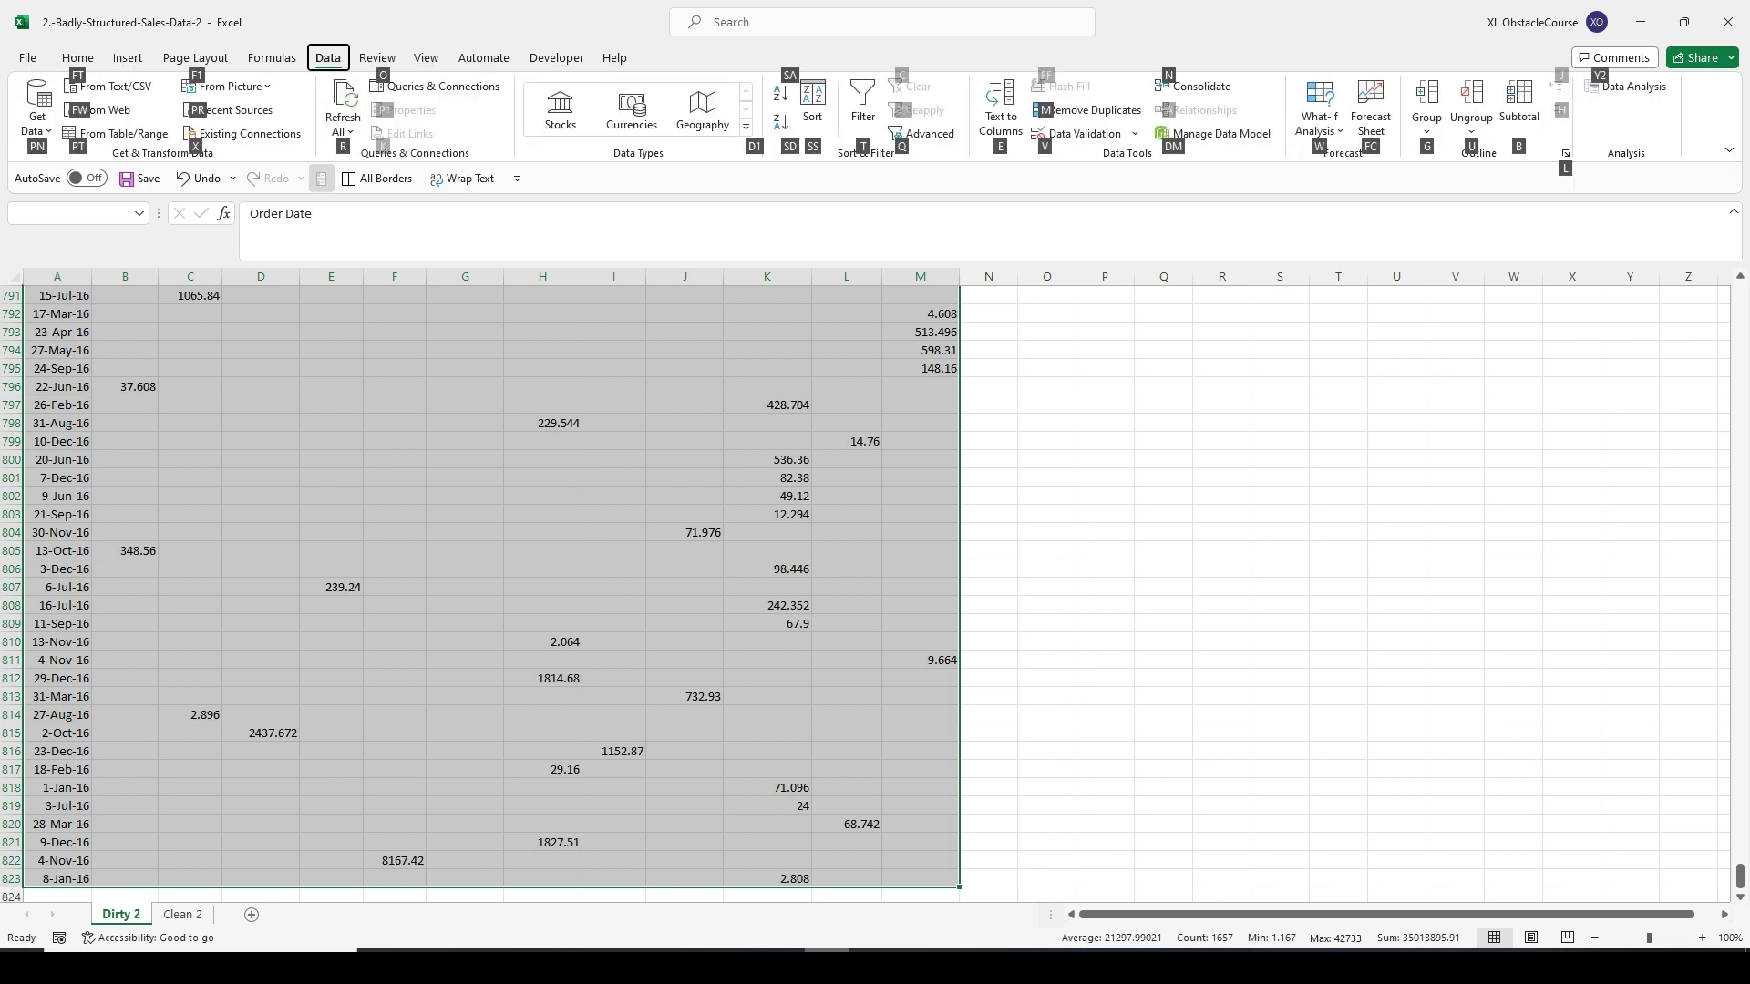
{"action": "key", "text": "d"}
{"action": "key", "text": "m"}
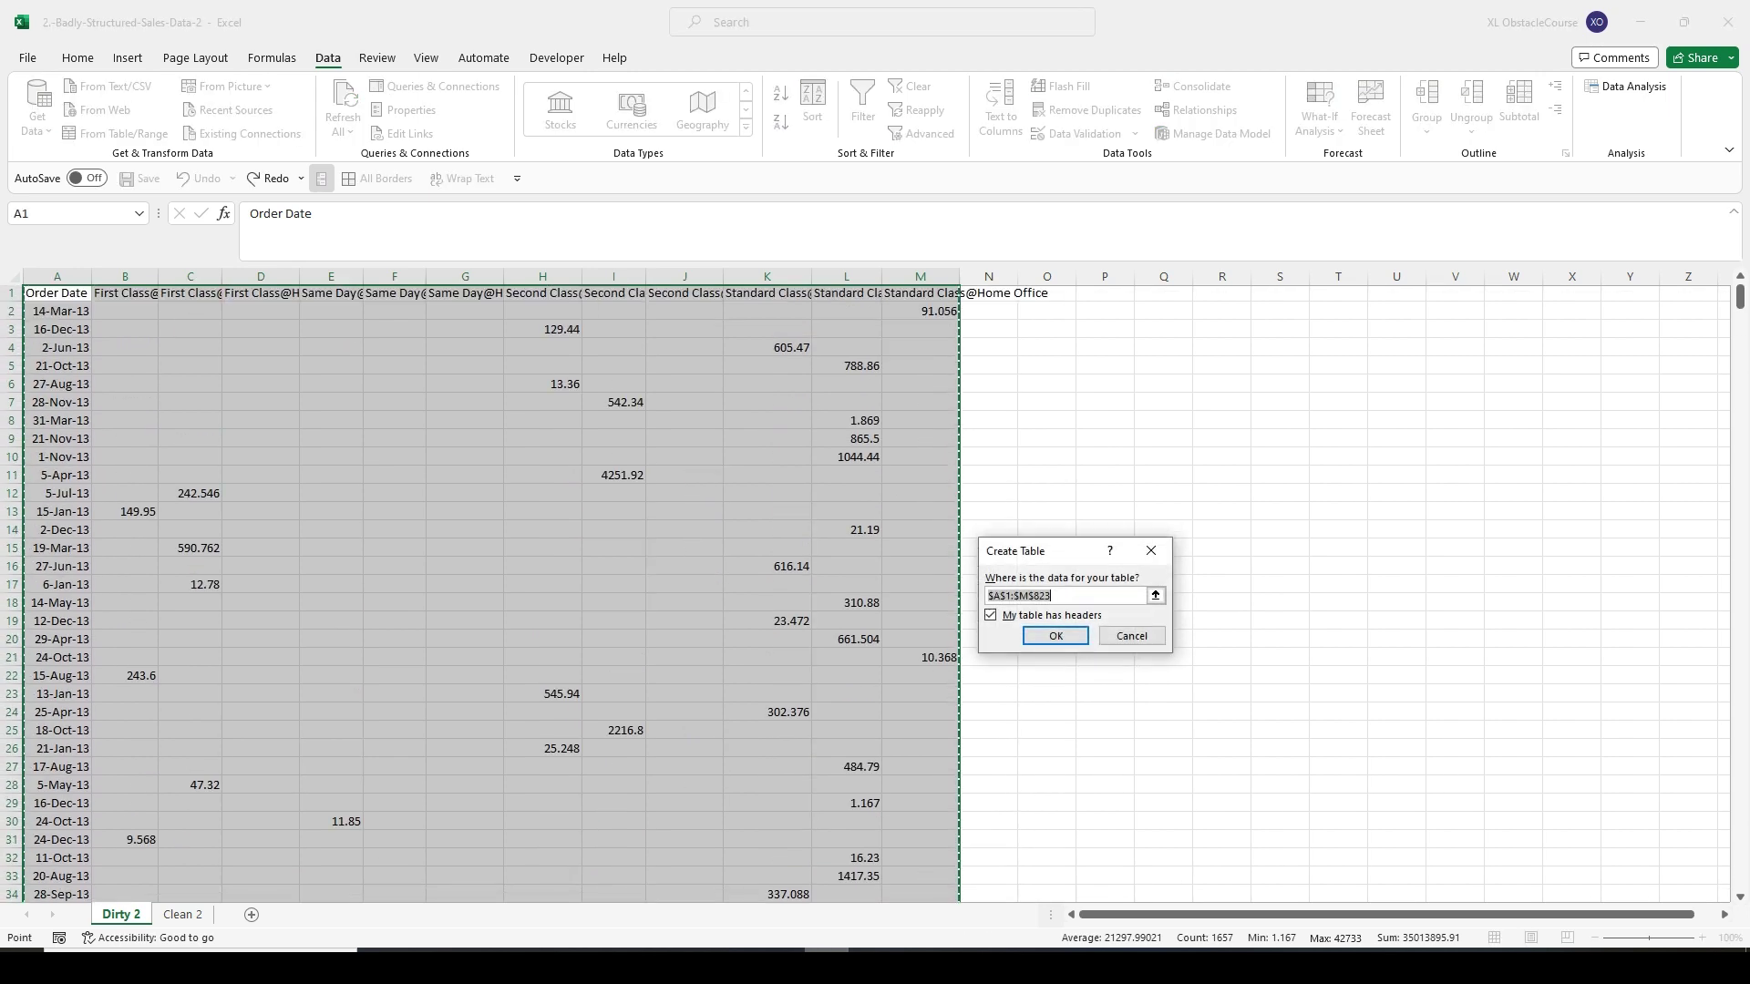
{"action": "key", "text": "Return"}
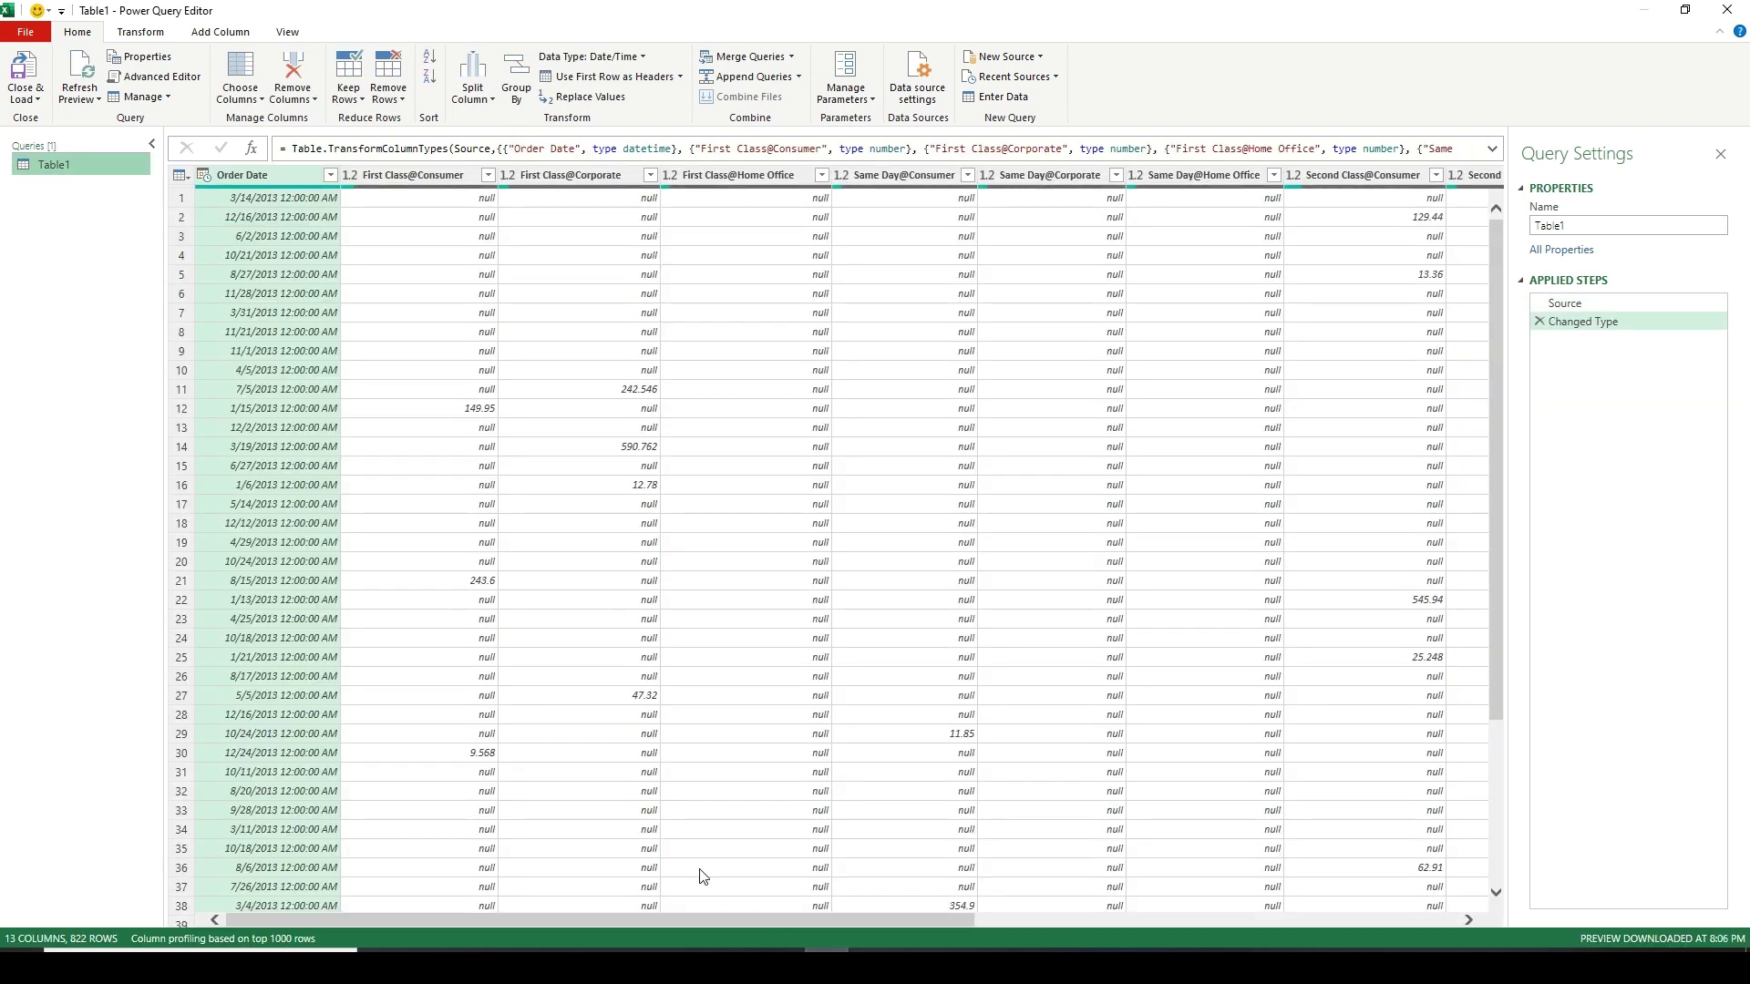
Unpivot only the selected columns from First Class@Consumer through Standard Class@Home Office.
{"action": "left_click", "coordinate": [432, 175]}
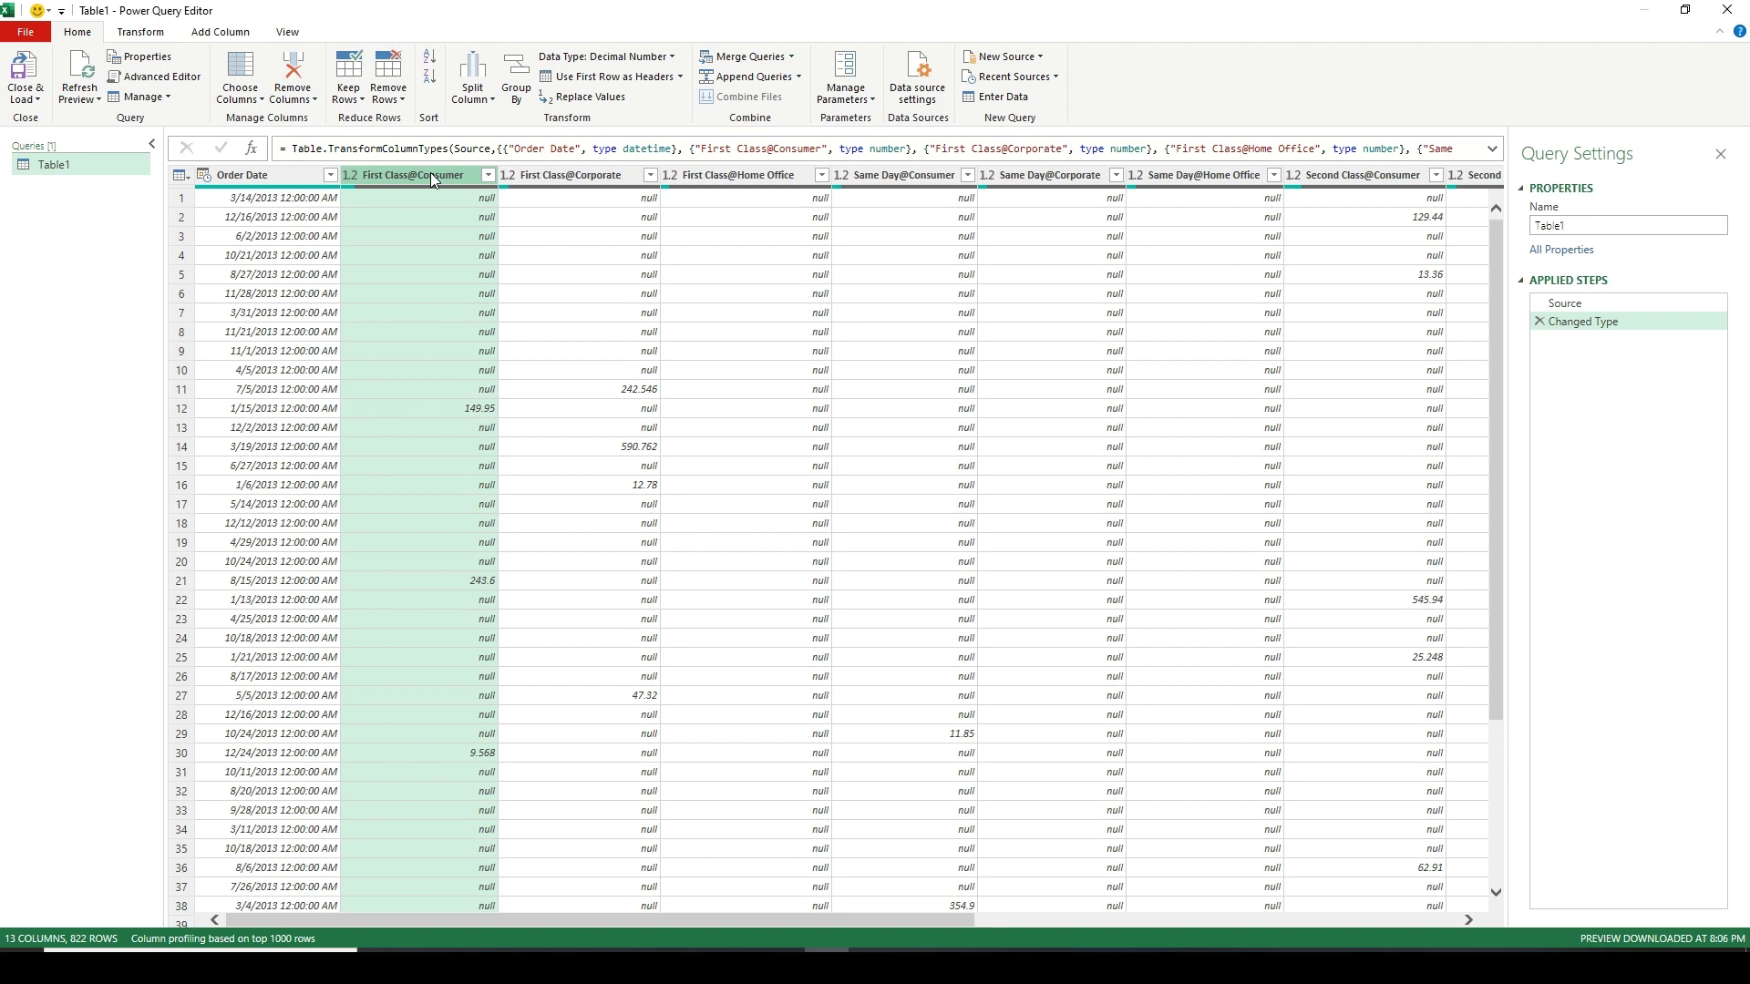
{"action": "key", "text": "shift+Right"}
{"action": "key", "text": "shift+Right"}
{"action": "key", "text": "shift+Right"}
{"action": "key", "text": "shift+Right"}
{"action": "key", "text": "shift+Right"}
{"action": "key", "text": "shift+Right"}
{"action": "key", "text": "shift+Right"}
{"action": "key", "text": "shift+Right"}
{"action": "key", "text": "shift+Right"}
{"action": "key", "text": "shift+Right"}
{"action": "key", "text": "shift+Right"}
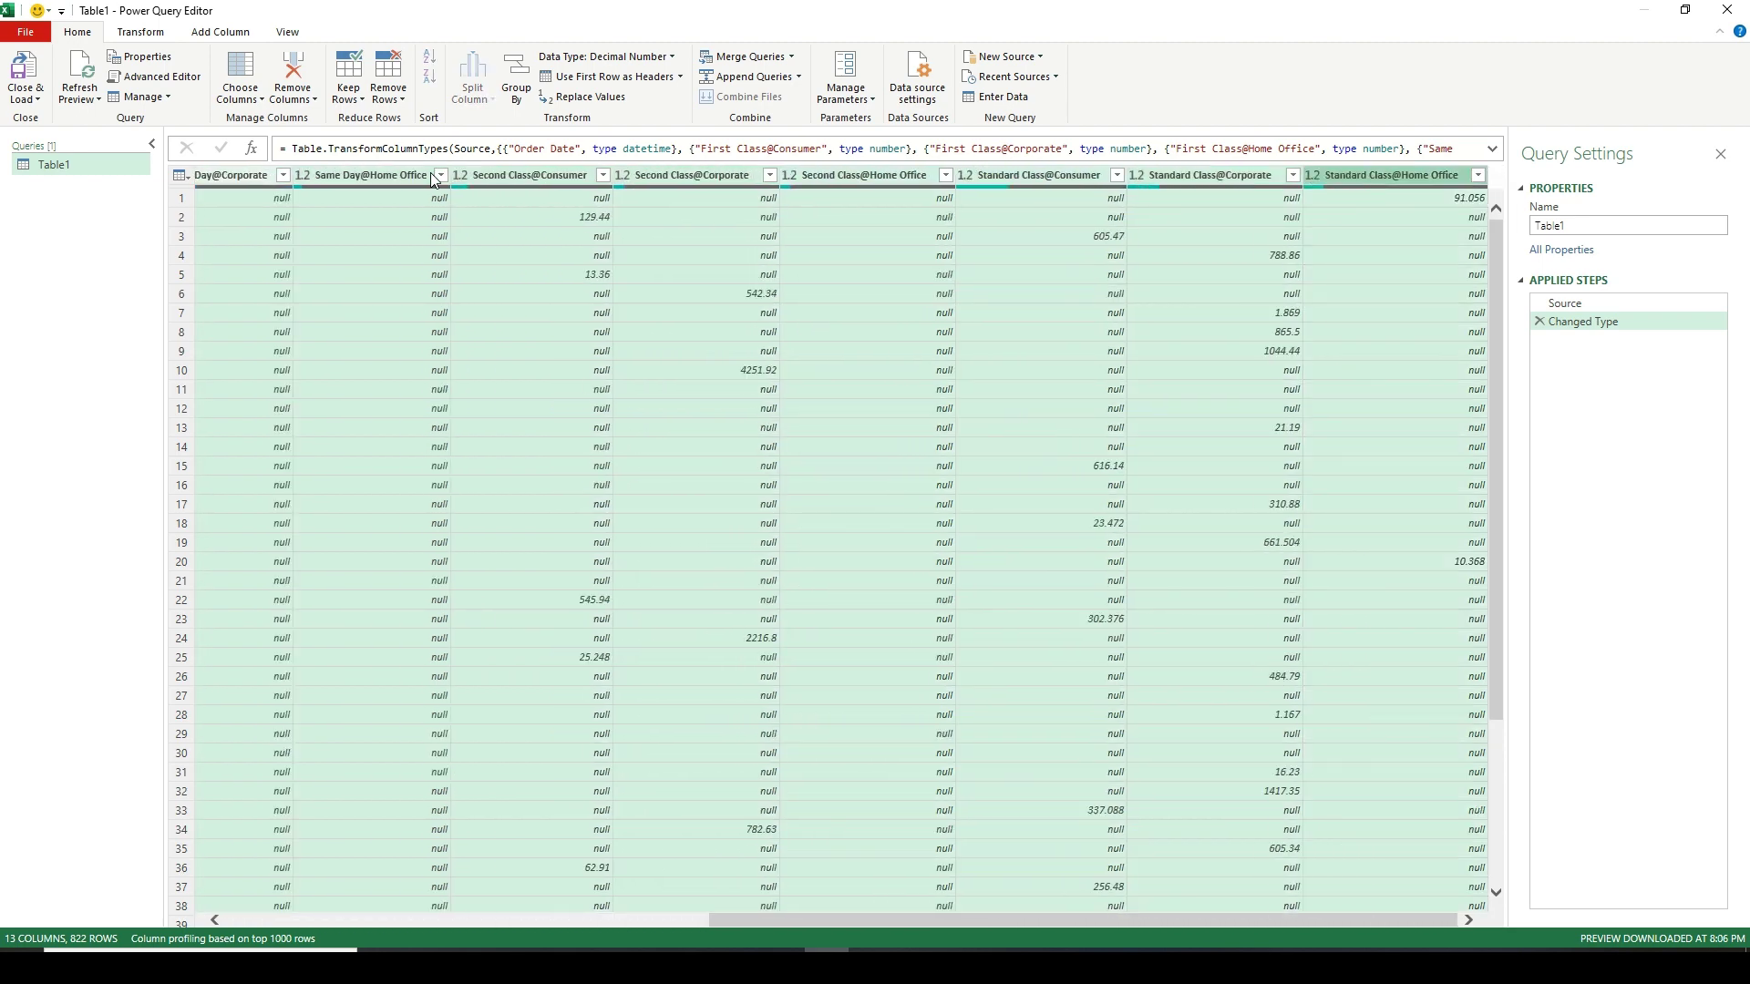
{"action": "key", "text": "alt"}
{"action": "key", "text": "t"}
{"action": "key", "text": "u"}
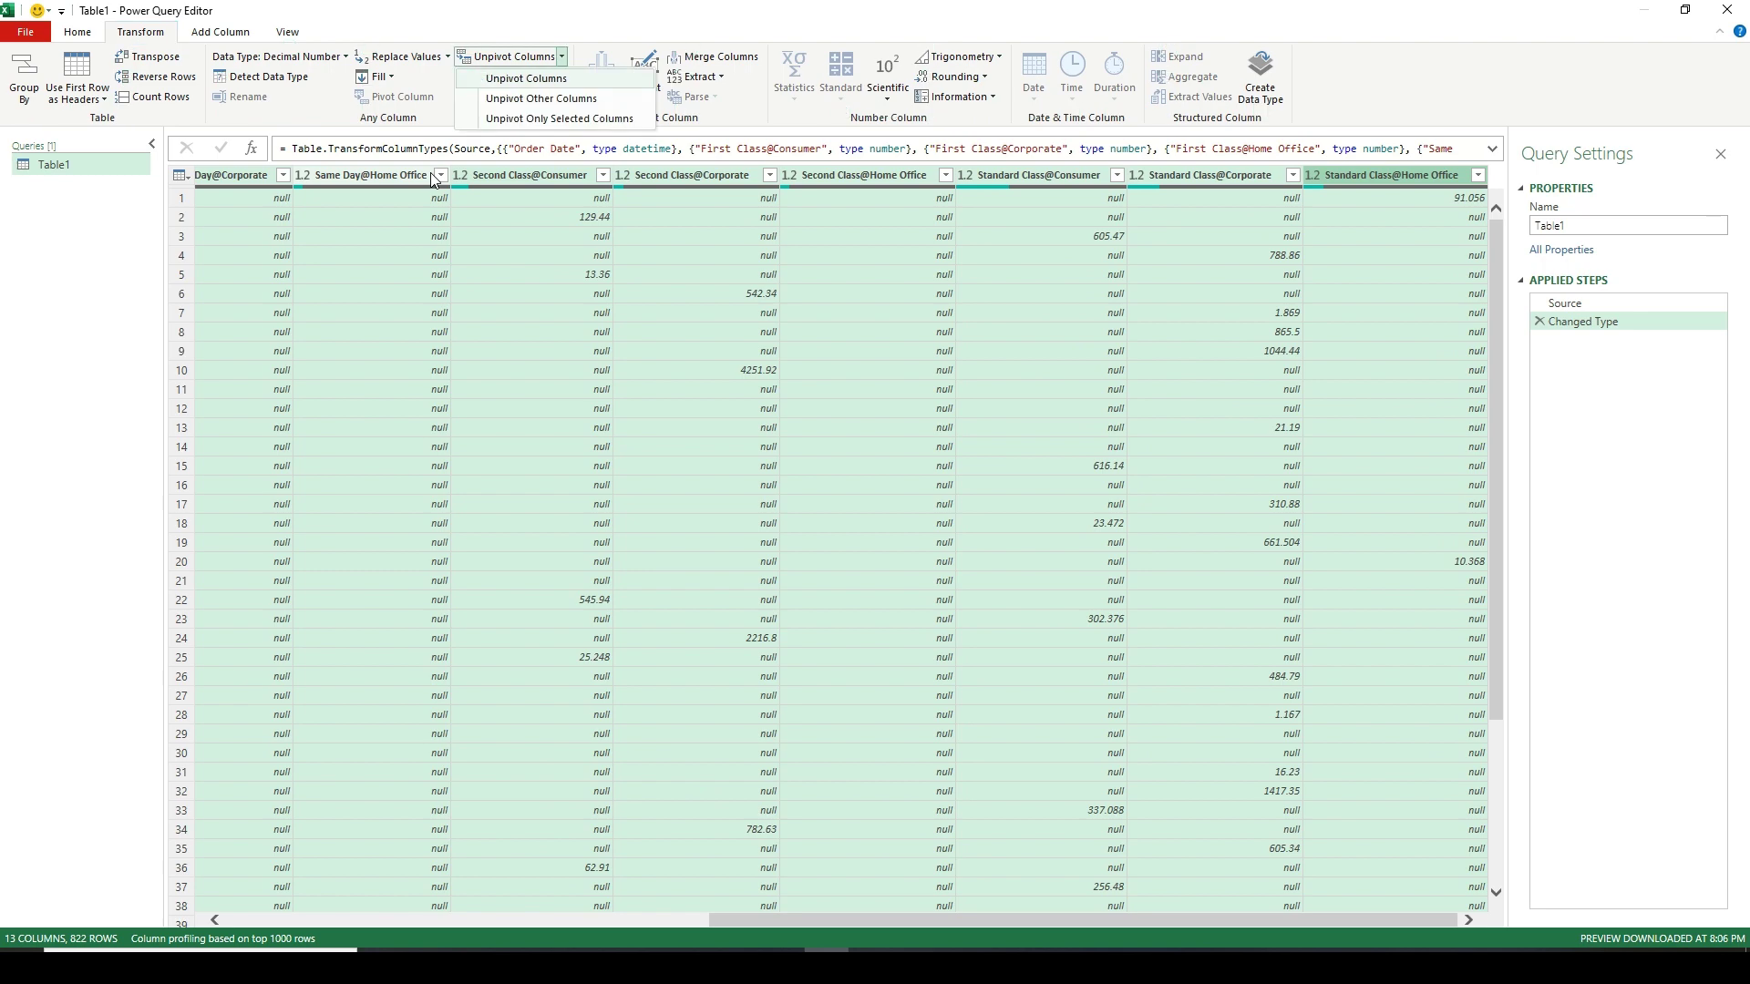
{"action": "key", "text": "Down"}
{"action": "key", "text": "Down"}
{"action": "key", "text": "Return"}
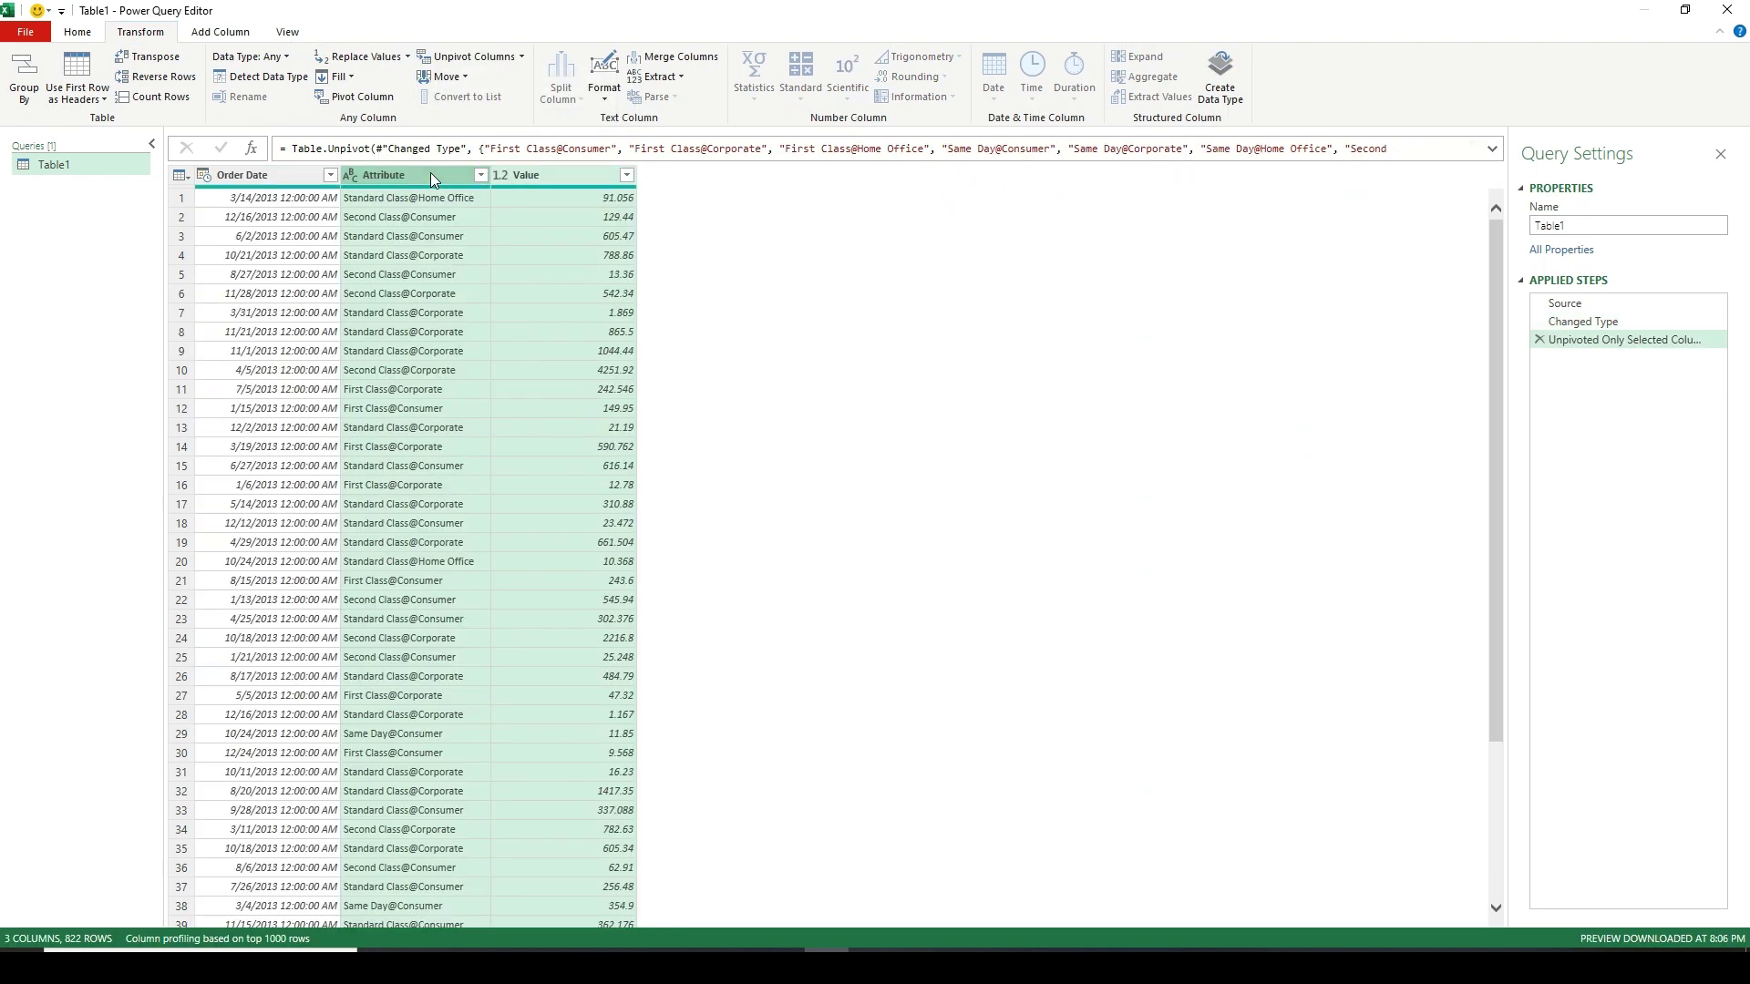
Close the Power Query Editor and load the unpivoted query into a new worksheet.
{"action": "key", "text": "alt"}
{"action": "key", "text": "h"}
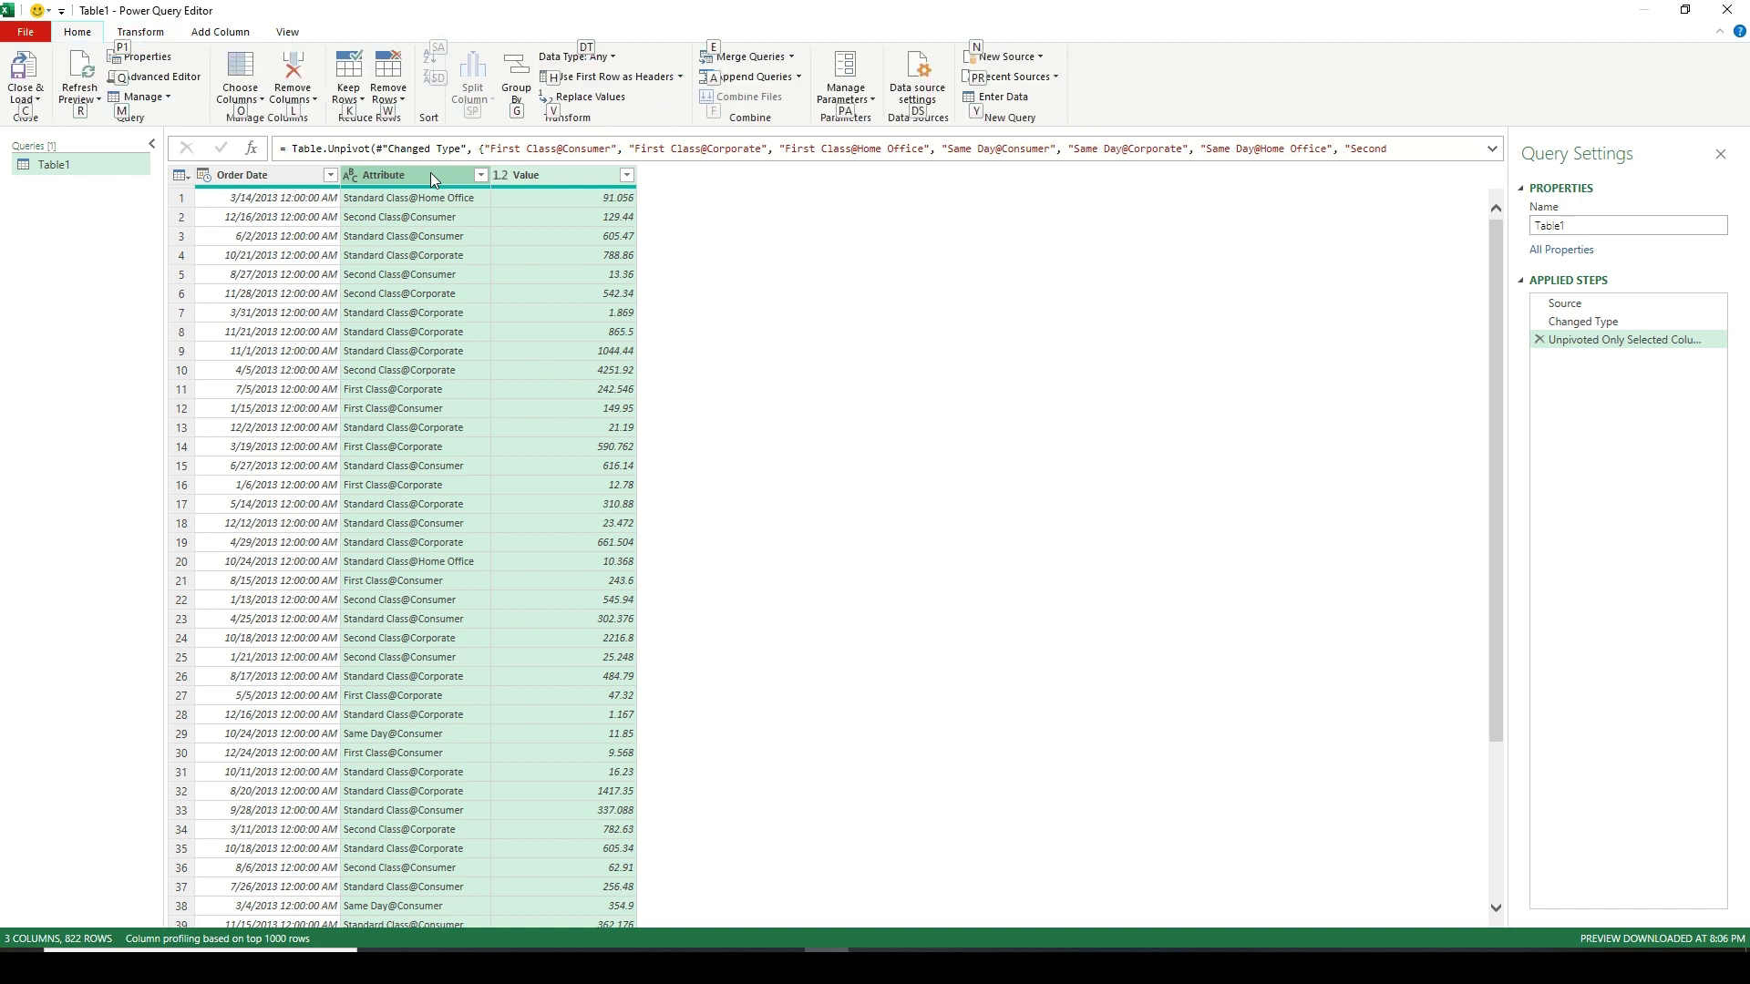
{"action": "key", "text": "c"}
{"action": "key", "text": "Return"}
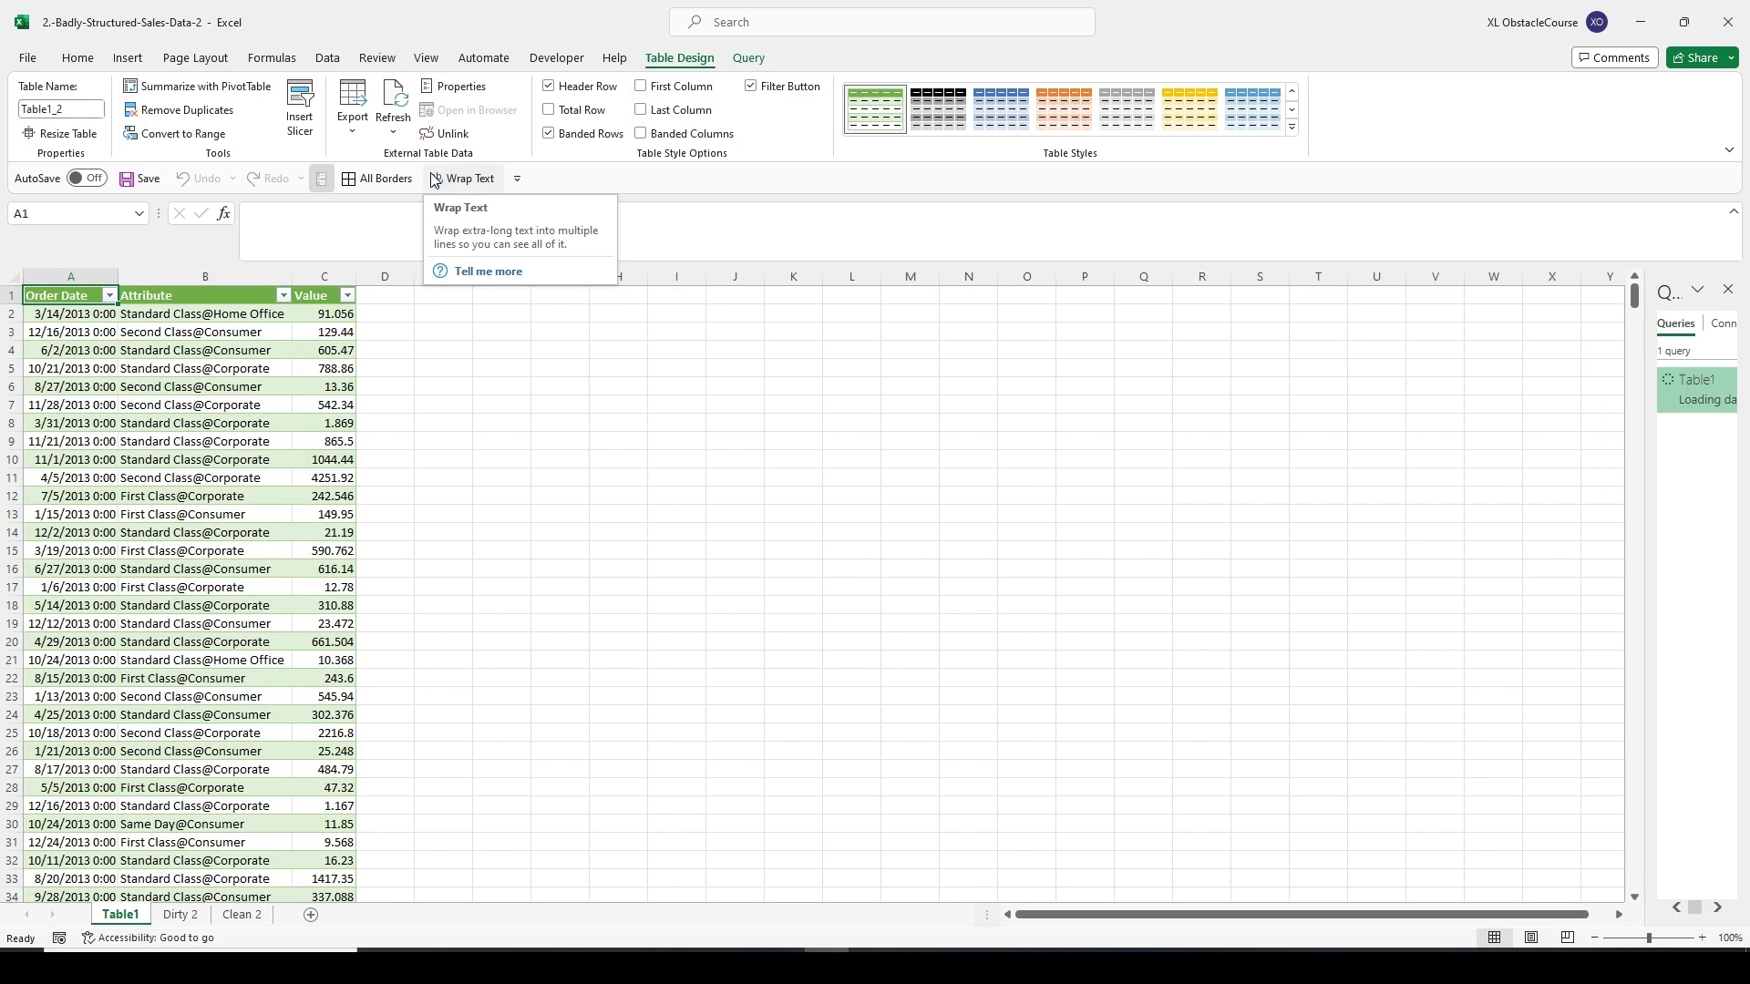
Insert a blank column between Attribute and Value in the loaded table.
{"action": "key", "text": "Right"}
{"action": "key", "text": "Right"}
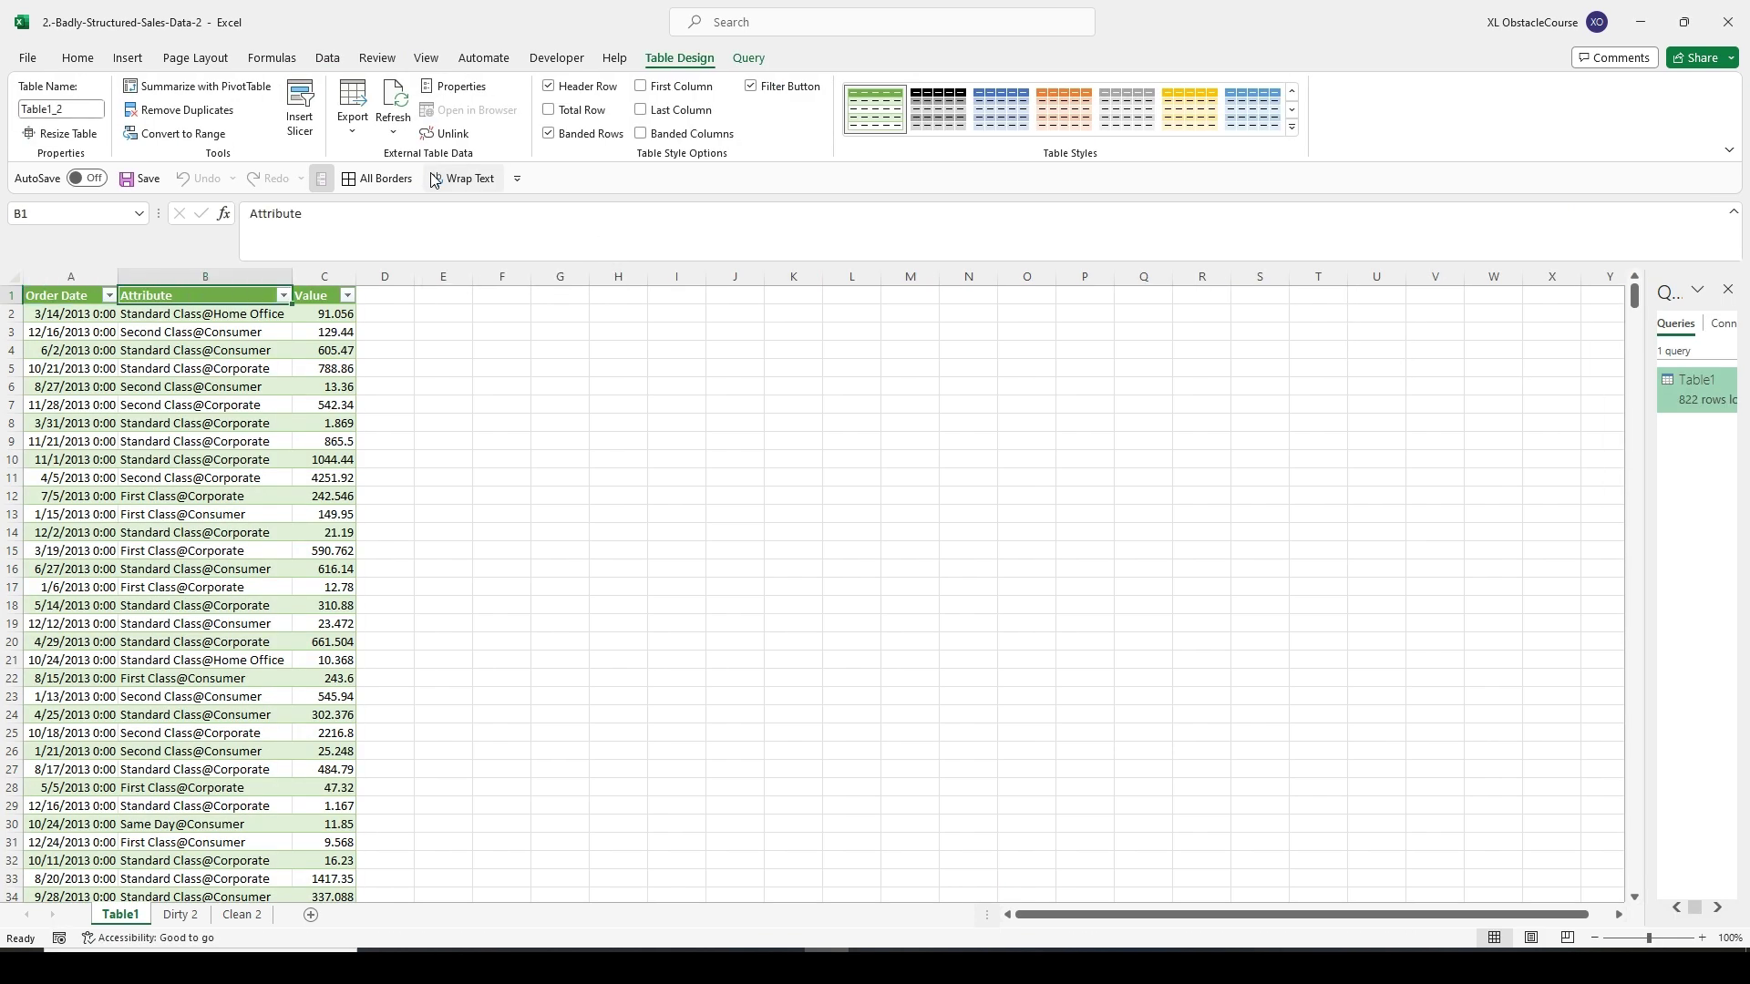
{"action": "key", "text": "ctrl+shift+Down"}
{"action": "key", "text": "ctrl+shift+plus"}
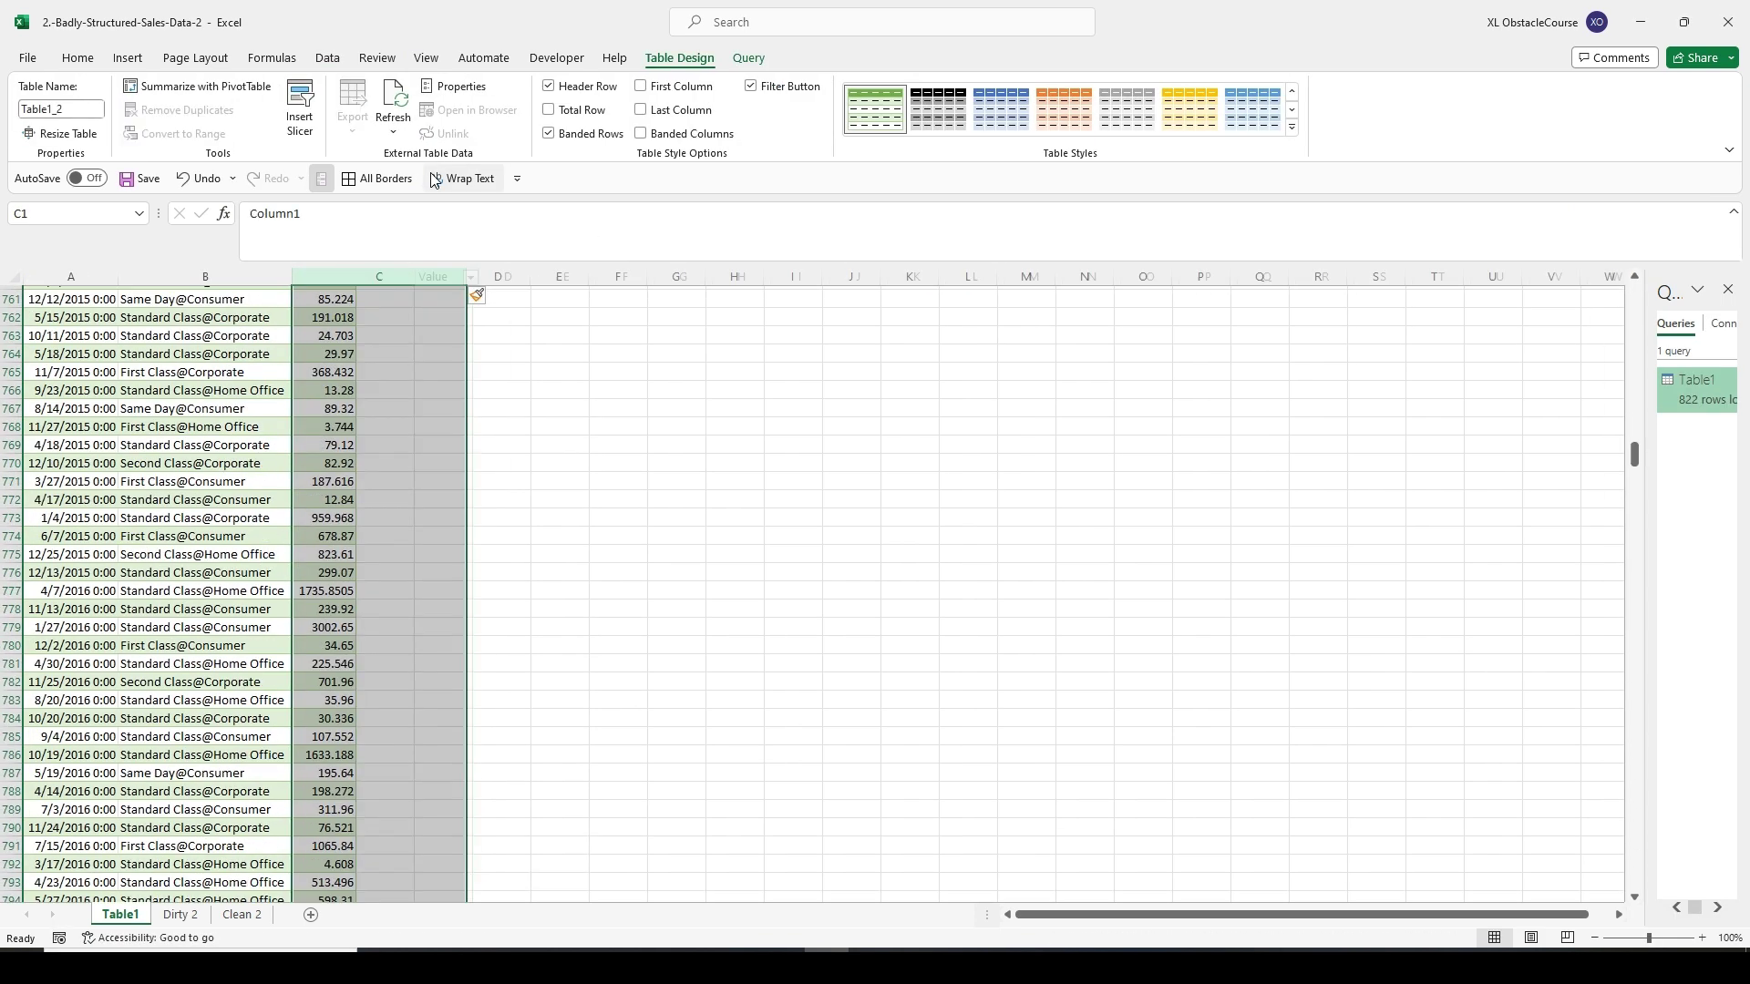
Split the Attribute values into two columns with Text to Columns, using @ as the custom delimiter.
{"action": "key", "text": "ctrl+Home"}
{"action": "key", "text": "Right"}
{"action": "key", "text": "Down"}
{"action": "key", "text": "ctrl+shift+Down"}
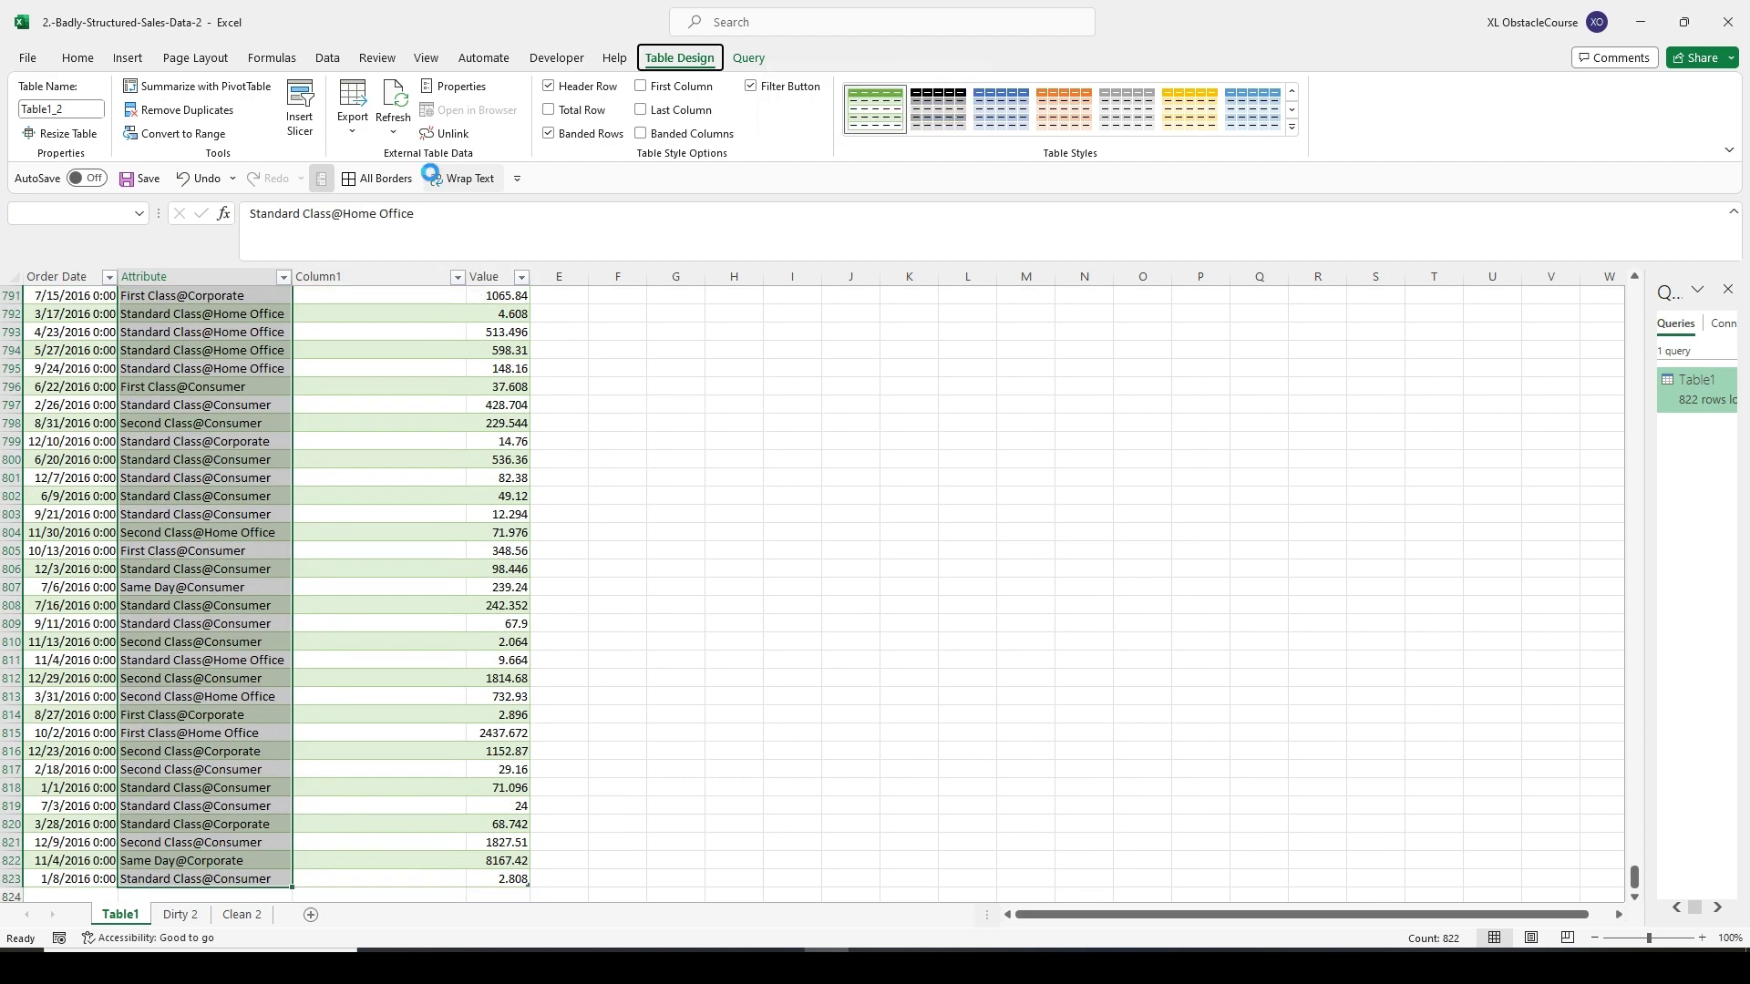
{"action": "key", "text": "alt+a"}
{"action": "key", "text": "e"}
{"action": "key", "text": "Return"}
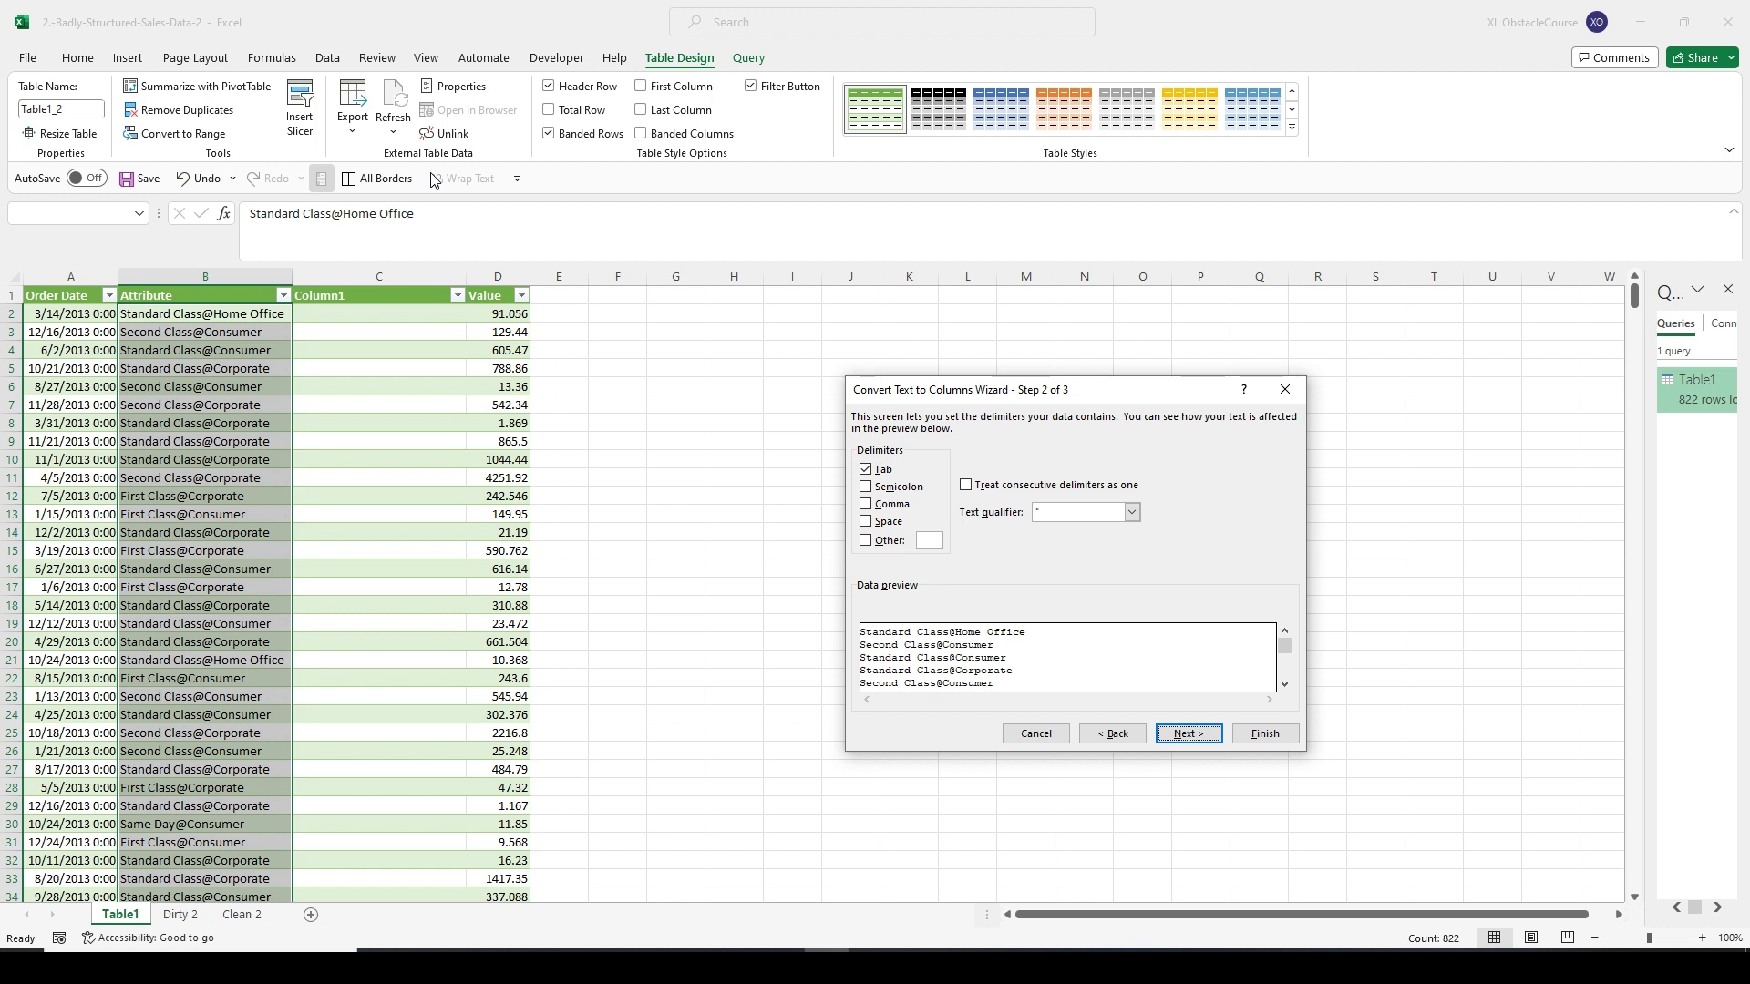
{"action": "key", "text": "Tab"}
{"action": "key", "text": "alt+o"}
{"action": "type", "text": "@"}
{"action": "key", "text": "Return"}
{"action": "key", "text": "Return"}
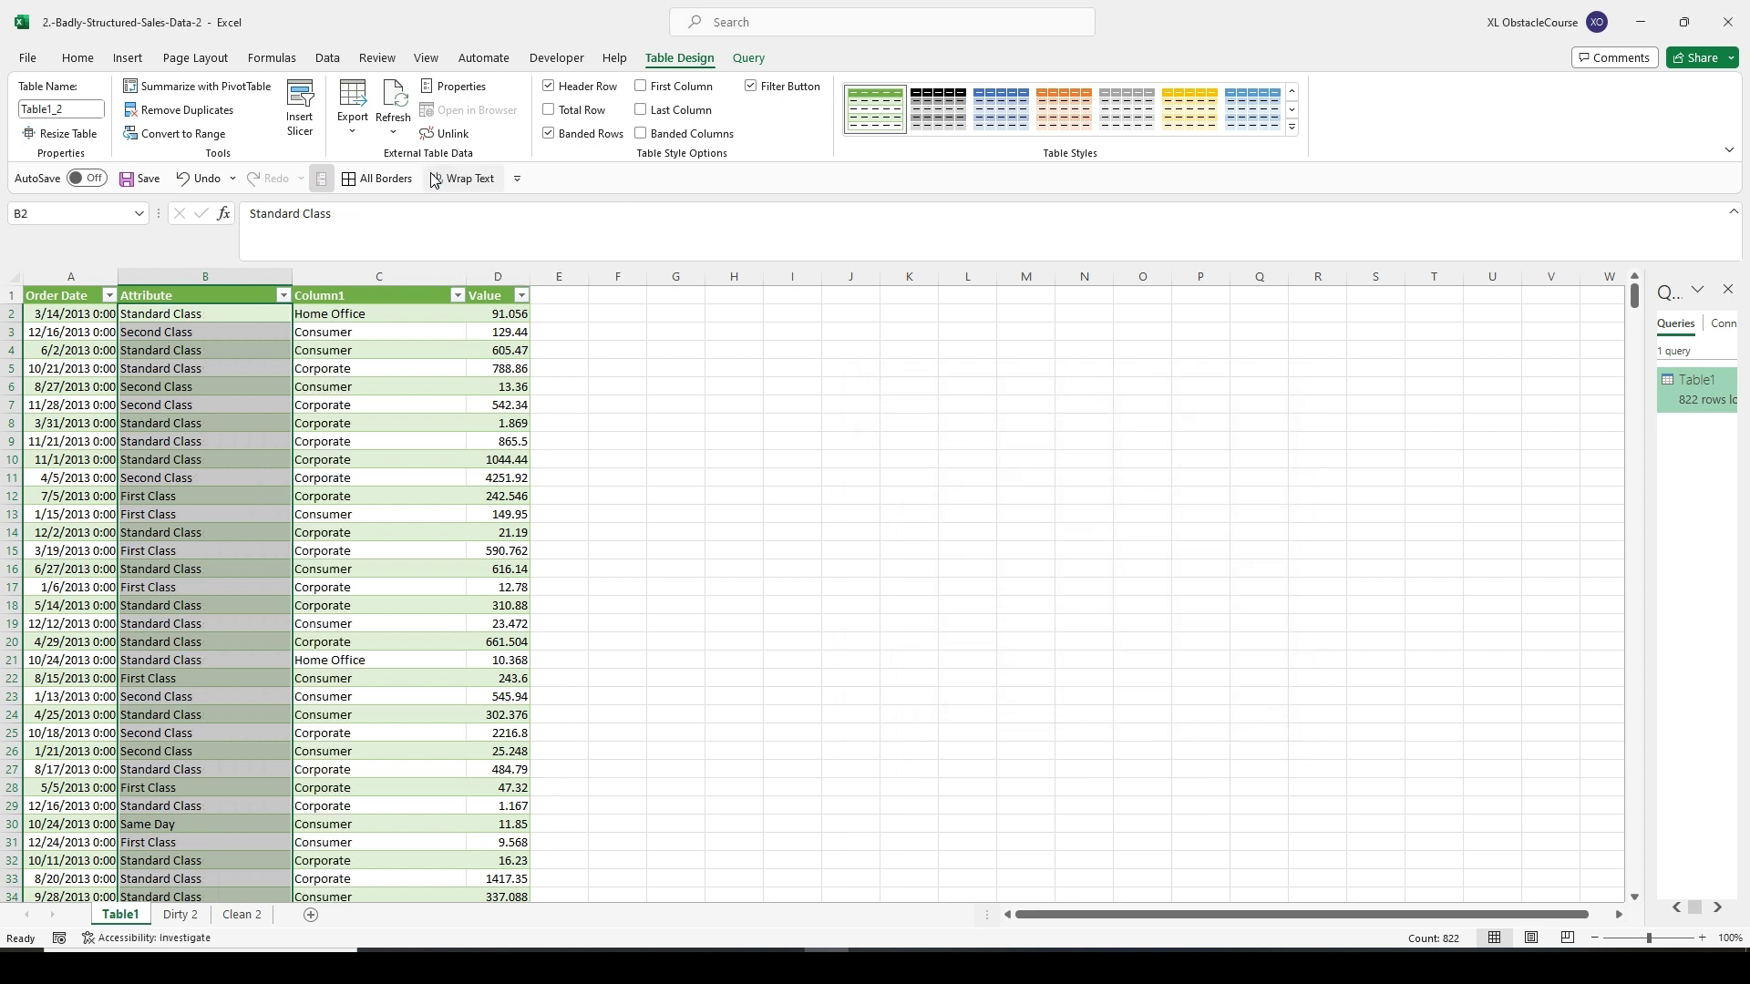
Copy the solution data from the Clean 2 sheet and paste it beside the loaded table, starting at G1.
{"action": "key", "text": "ctrl+Page_Down"}
{"action": "key", "text": "ctrl+Page_Down"}
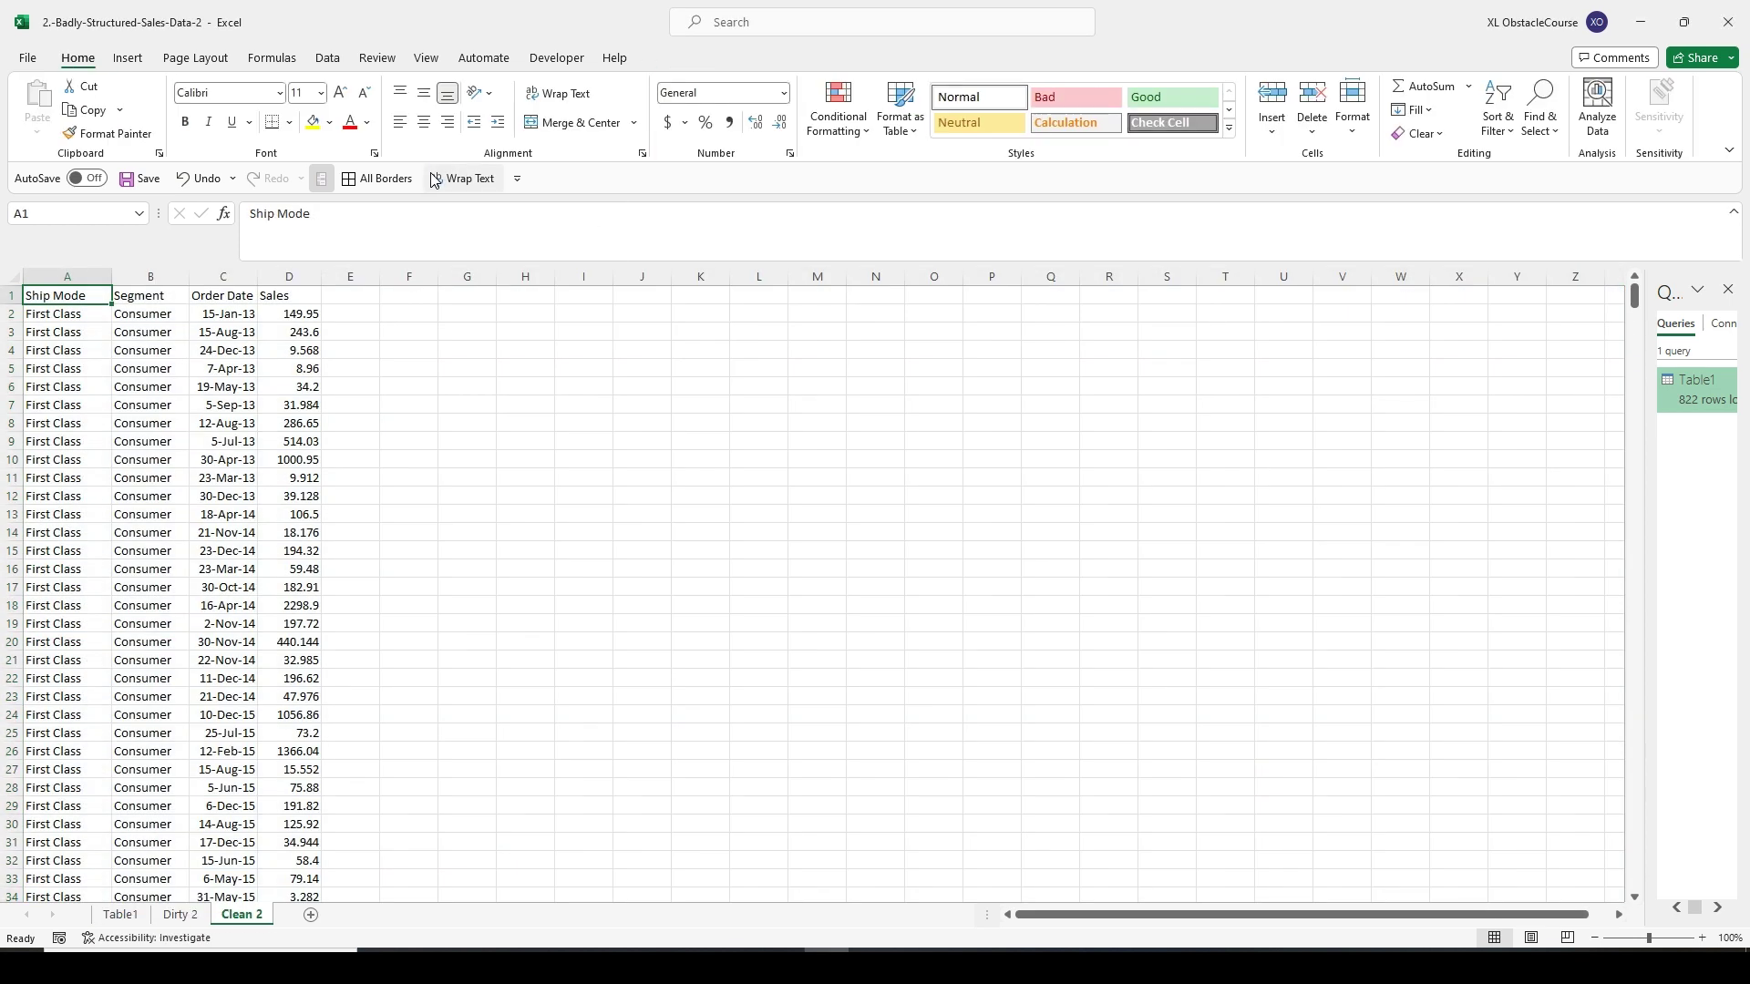
{"action": "key", "text": "ctrl+shift+Down"}
{"action": "key", "text": "ctrl+shift+Right"}
{"action": "key", "text": "ctrl+c"}
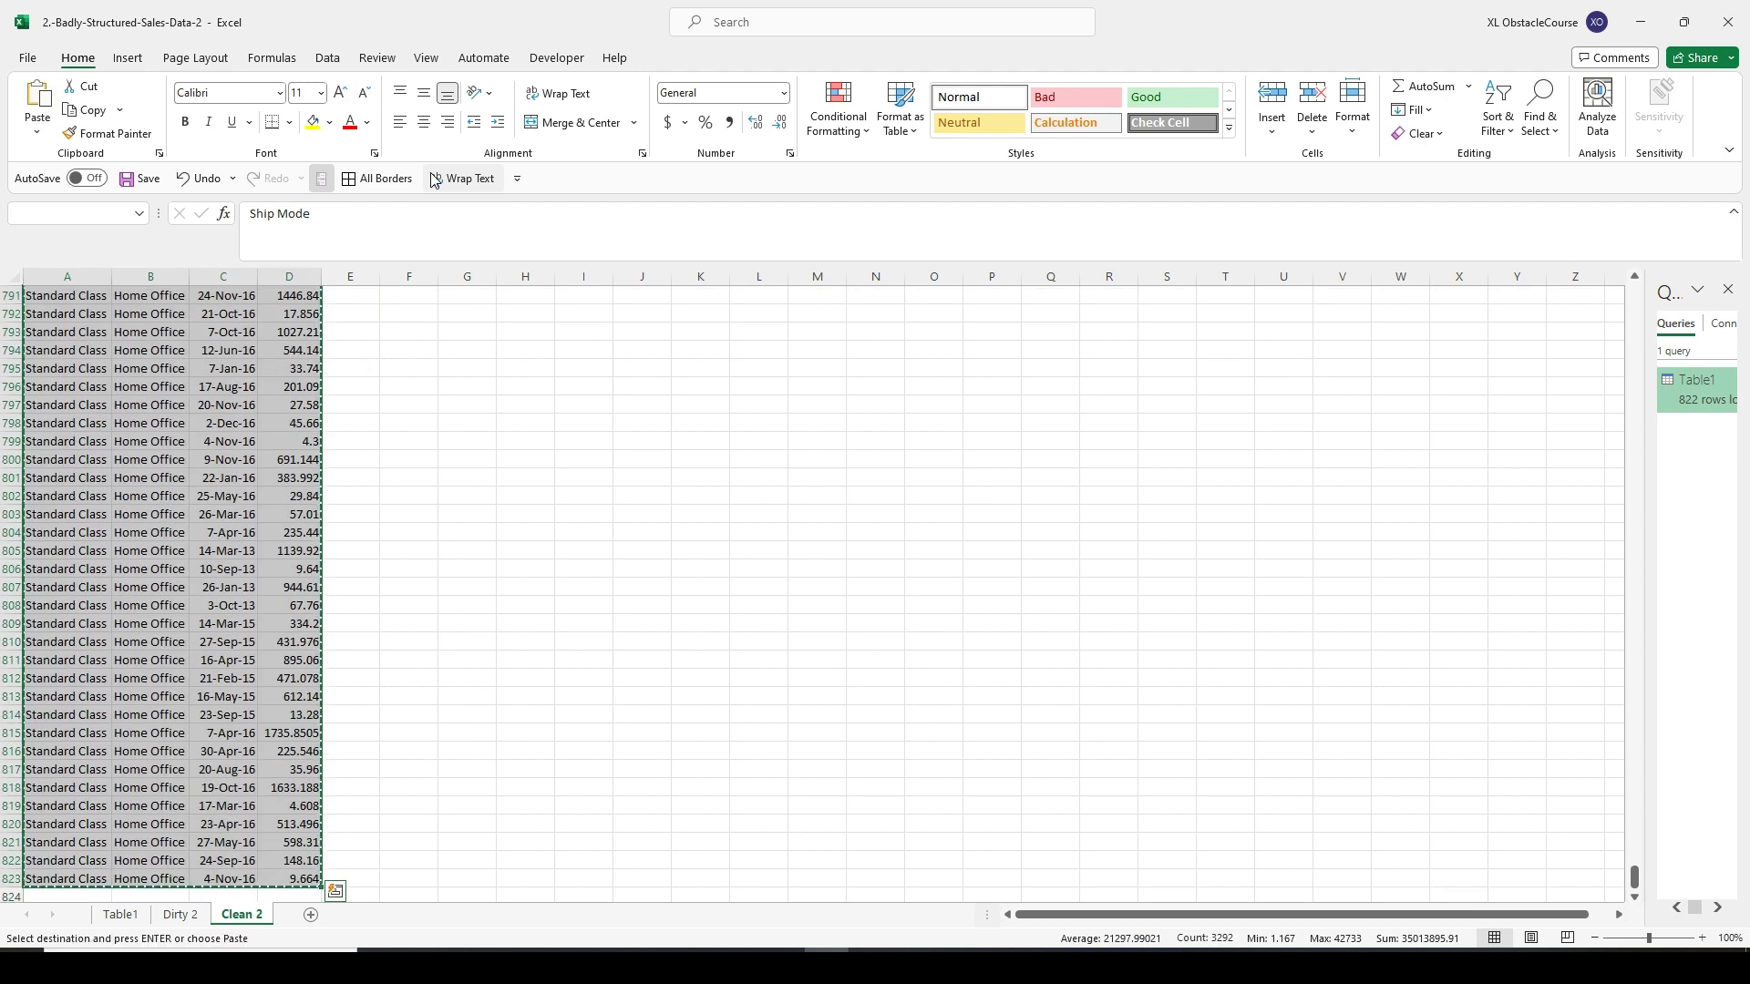
{"action": "key", "text": "ctrl+Page_Up"}
{"action": "key", "text": "ctrl+Page_Up"}
{"action": "key", "text": "Up"}
{"action": "key", "text": "Right"}
{"action": "key", "text": "Right"}
{"action": "key", "text": "Right"}
{"action": "key", "text": "Right"}
{"action": "key", "text": "Right"}
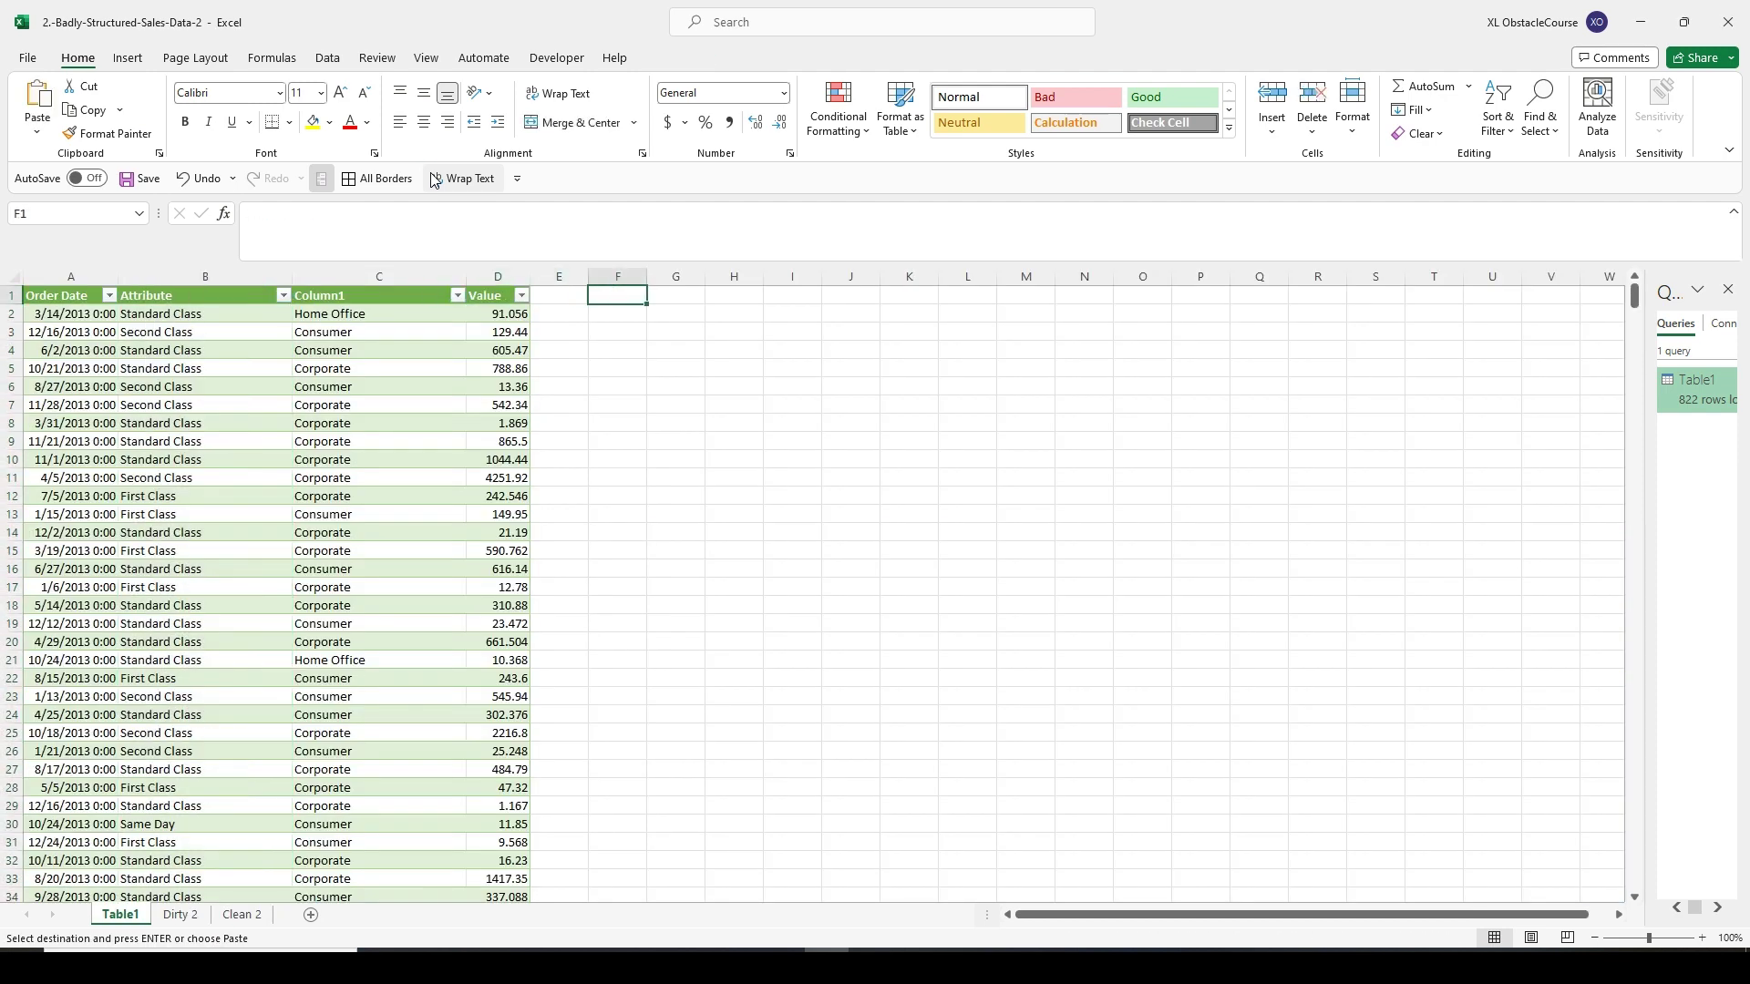
{"action": "key", "text": "ctrl+v"}
Reorder the loaded table's columns to Attribute, Column1, Order Date, Value.
{"action": "key", "text": "Right"}
{"action": "key", "text": "Right"}
{"action": "key", "text": "ctrl+shift+Down"}
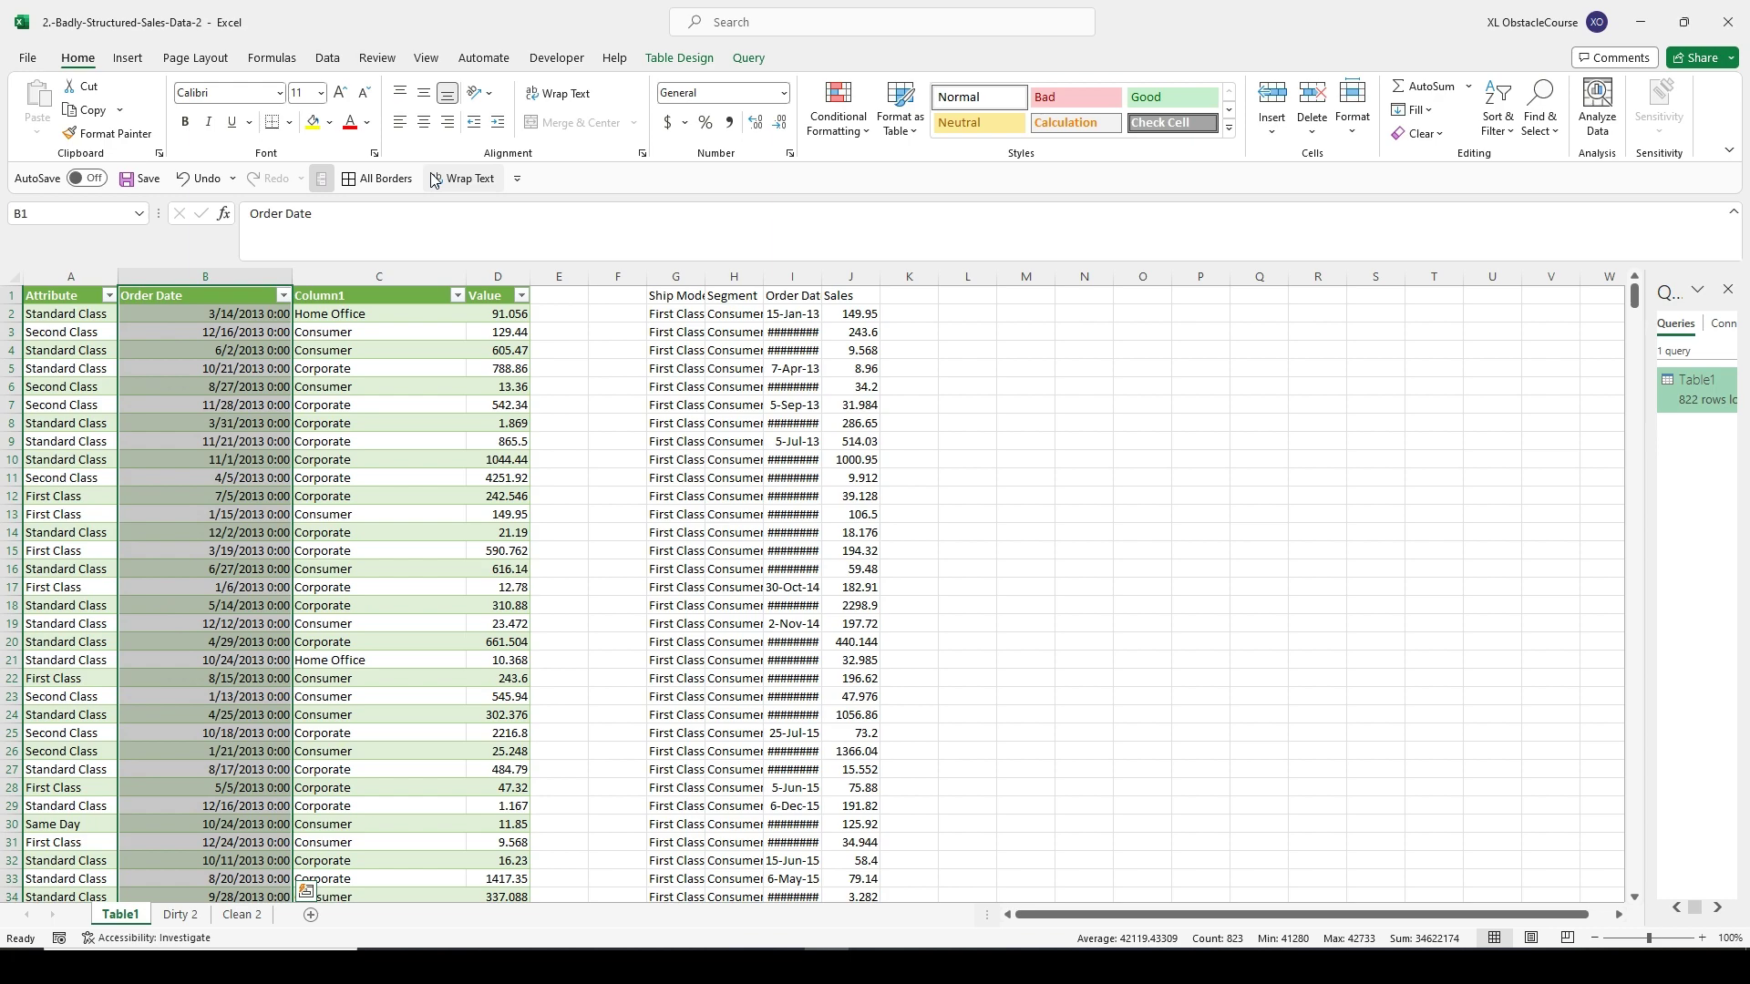
{"action": "key", "text": "ctrl+z"}
{"action": "key", "text": "ctrl+shift+plus"}
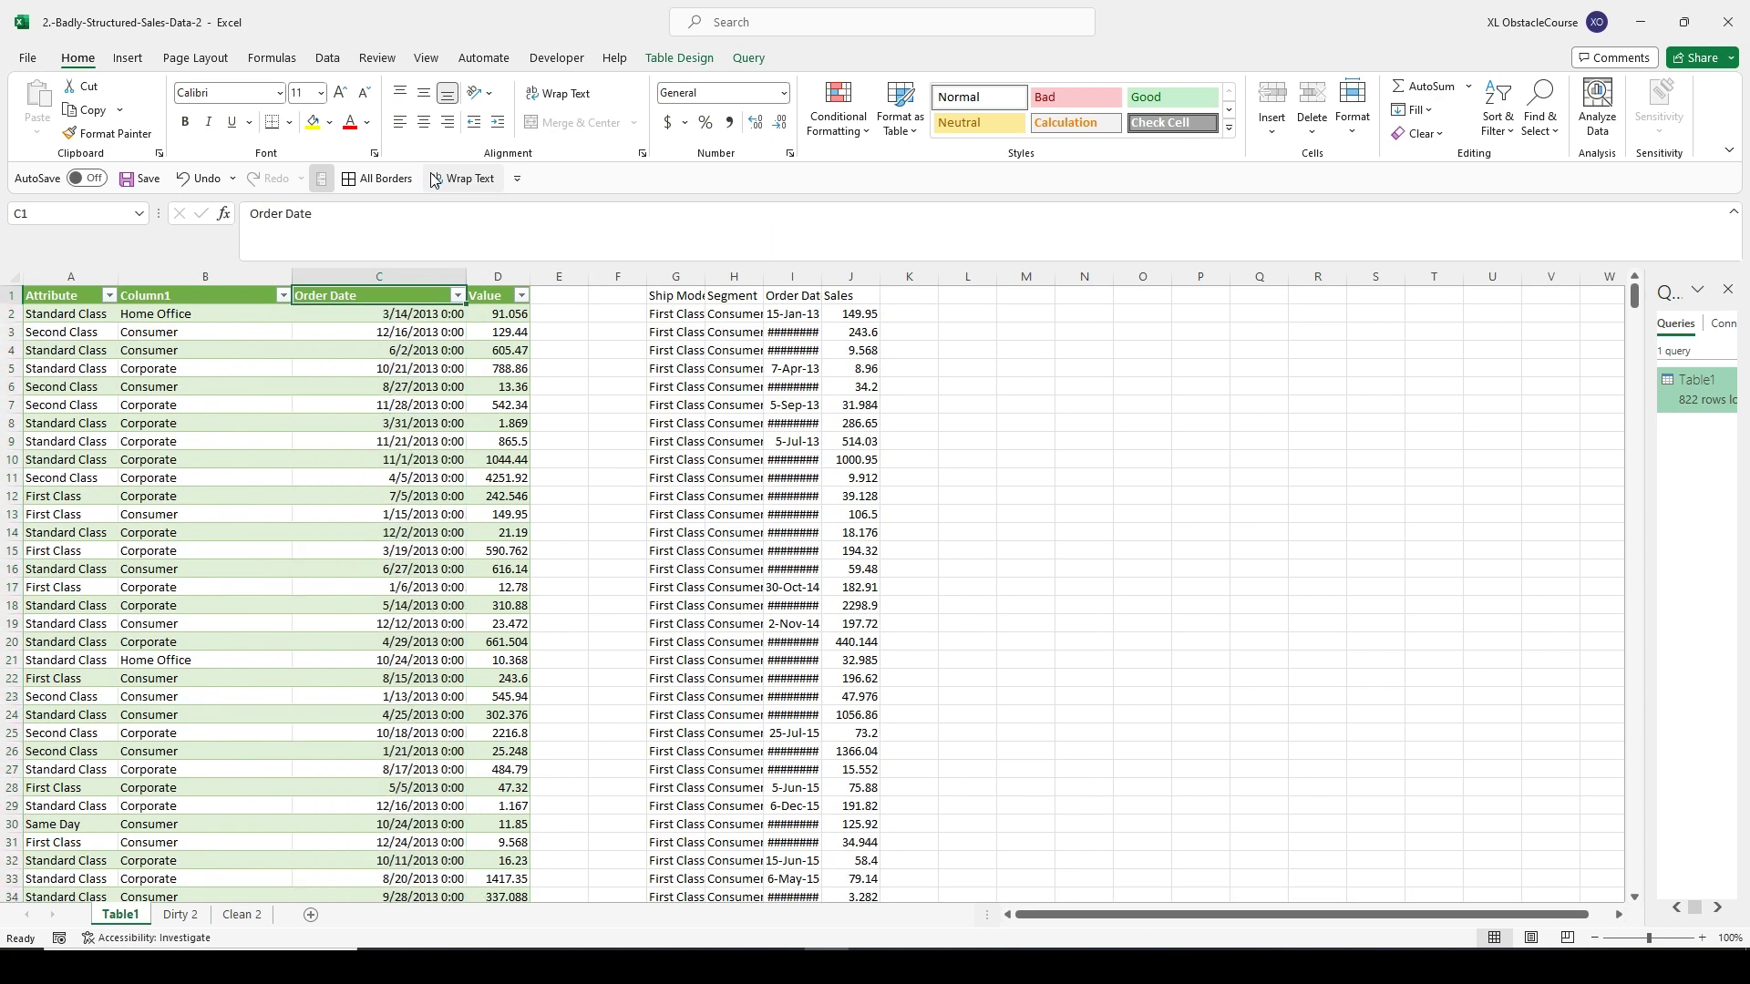
Rename the Attribute, Column1 and Value headers to Ship Mode, Segment and Sales, and sort the table ascending by Ship Mode, Segment and Order Date.
{"action": "key", "text": "Left"}
{"action": "key", "text": "Left"}
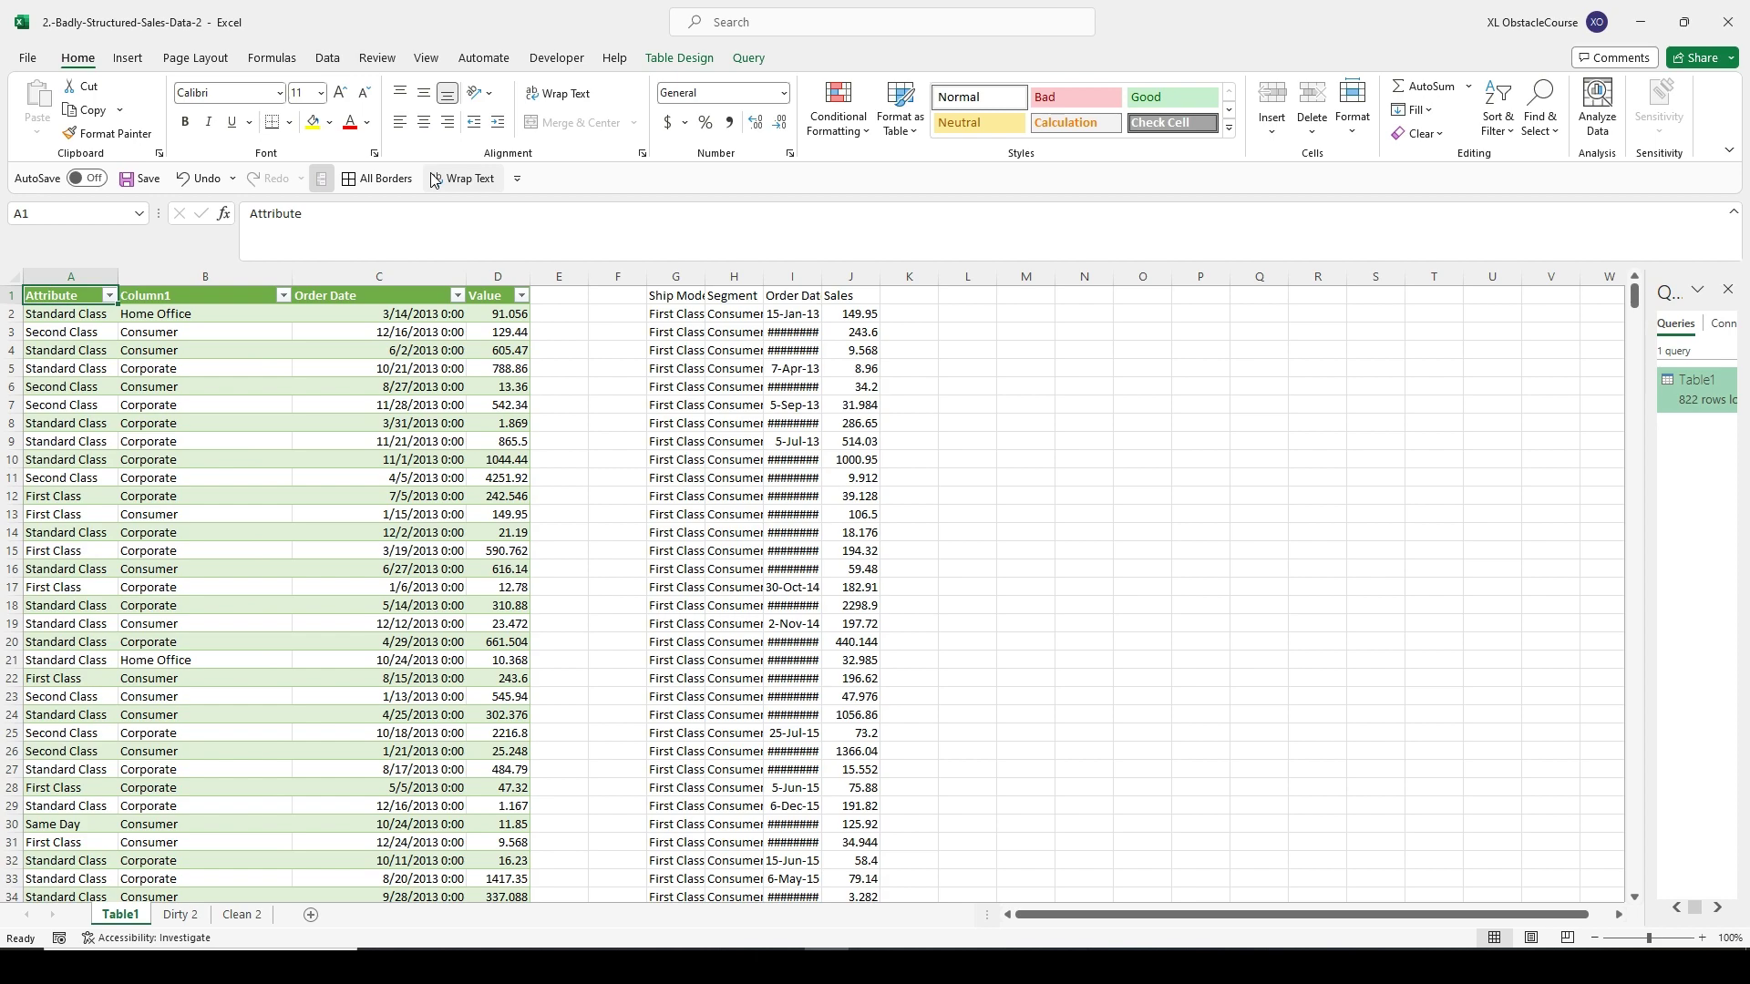
{"action": "key", "text": "ctrl+shift+Right"}
{"action": "key", "text": "ctrl+shift+Down"}
{"action": "key", "text": "alt+d"}
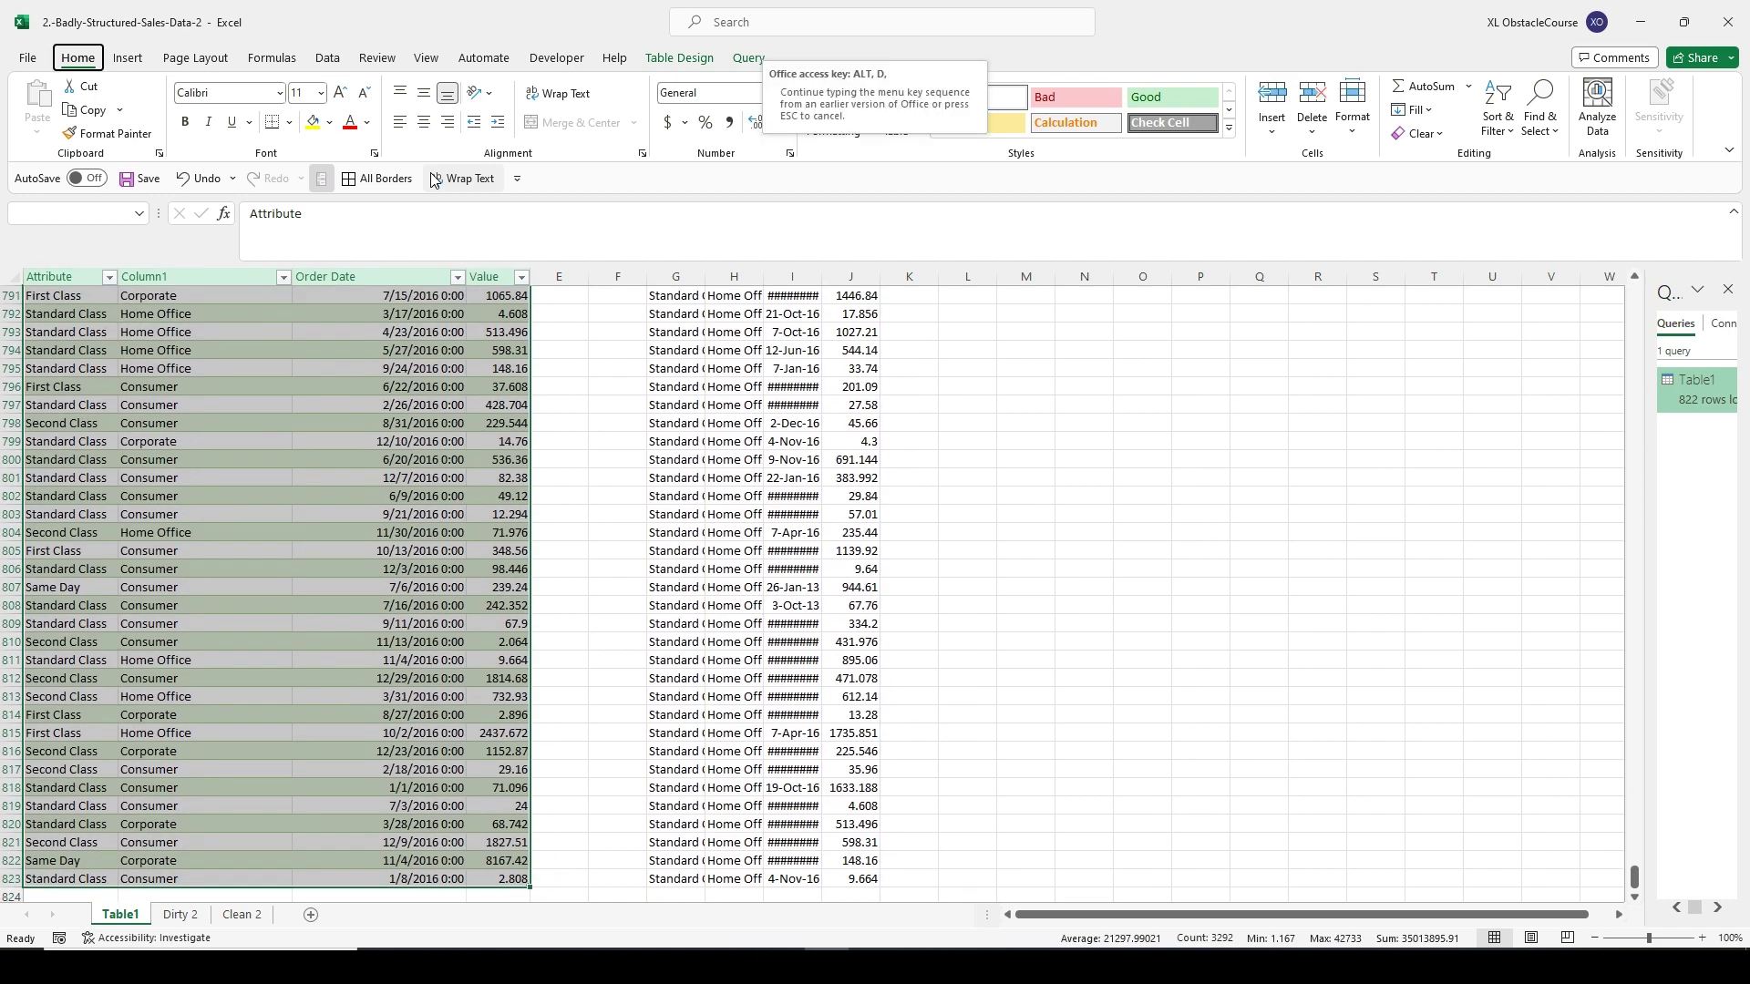
{"action": "key", "text": "s"}
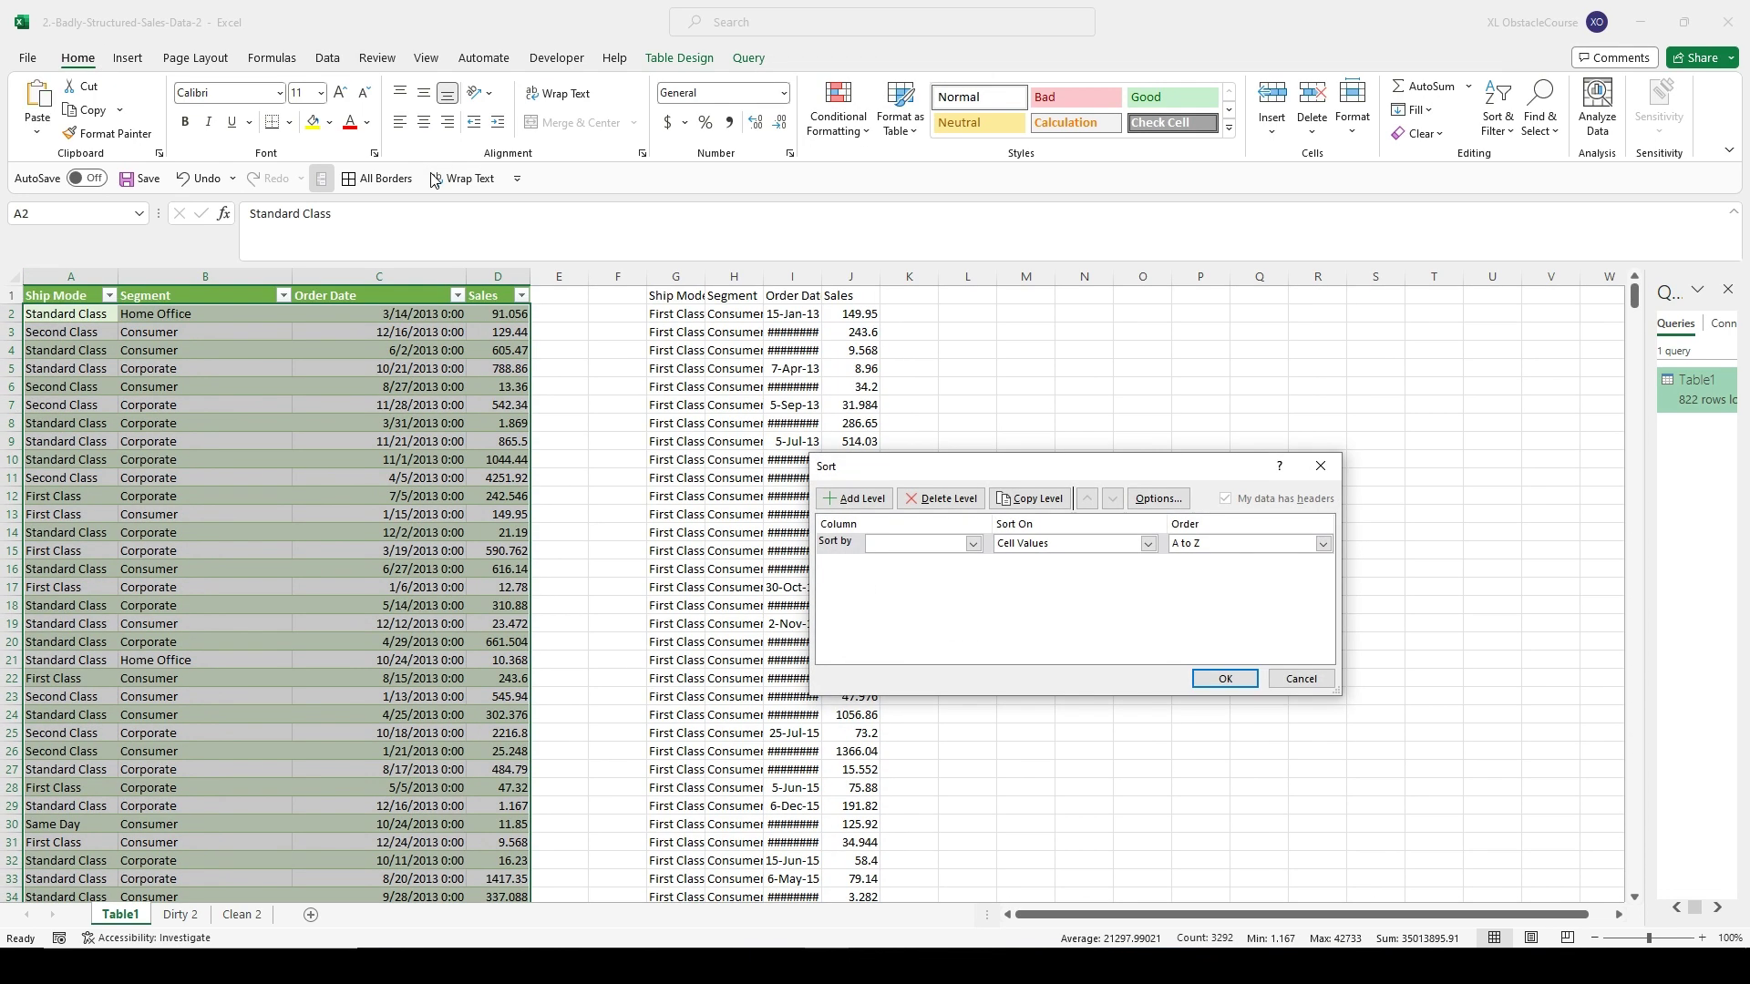
{"action": "key", "text": "alt+a"}
{"action": "key", "text": "alt+a"}
{"action": "key", "text": "Up"}
{"action": "key", "text": "Up"}
{"action": "key", "text": "Tab"}
{"action": "key", "text": "Down"}
{"action": "key", "text": "Tab"}
{"action": "key", "text": "Tab"}
{"action": "key", "text": "Tab"}
{"action": "key", "text": "Down"}
{"action": "key", "text": "Tab"}
{"action": "key", "text": "Down"}
{"action": "key", "text": "Down"}
{"action": "key", "text": "Tab"}
{"action": "key", "text": "Tab"}
{"action": "key", "text": "alt+Down"}
{"action": "key", "text": "Tab"}
{"action": "key", "text": "Tab"}
{"action": "key", "text": "Tab"}
{"action": "key", "text": "Tab"}
{"action": "key", "text": "Tab"}
{"action": "key", "text": "Tab"}
{"action": "key", "text": "Tab"}
{"action": "key", "text": "Tab"}
{"action": "key", "text": "Tab"}
{"action": "key", "text": "Tab"}
{"action": "key", "text": "Tab"}
{"action": "key", "text": "Tab"}
{"action": "key", "text": "Tab"}
{"action": "key", "text": "Tab"}
{"action": "left_click", "coordinate": [949, 586]}
{"action": "left_click", "coordinate": [906, 626]}
{"action": "key", "text": "Return"}
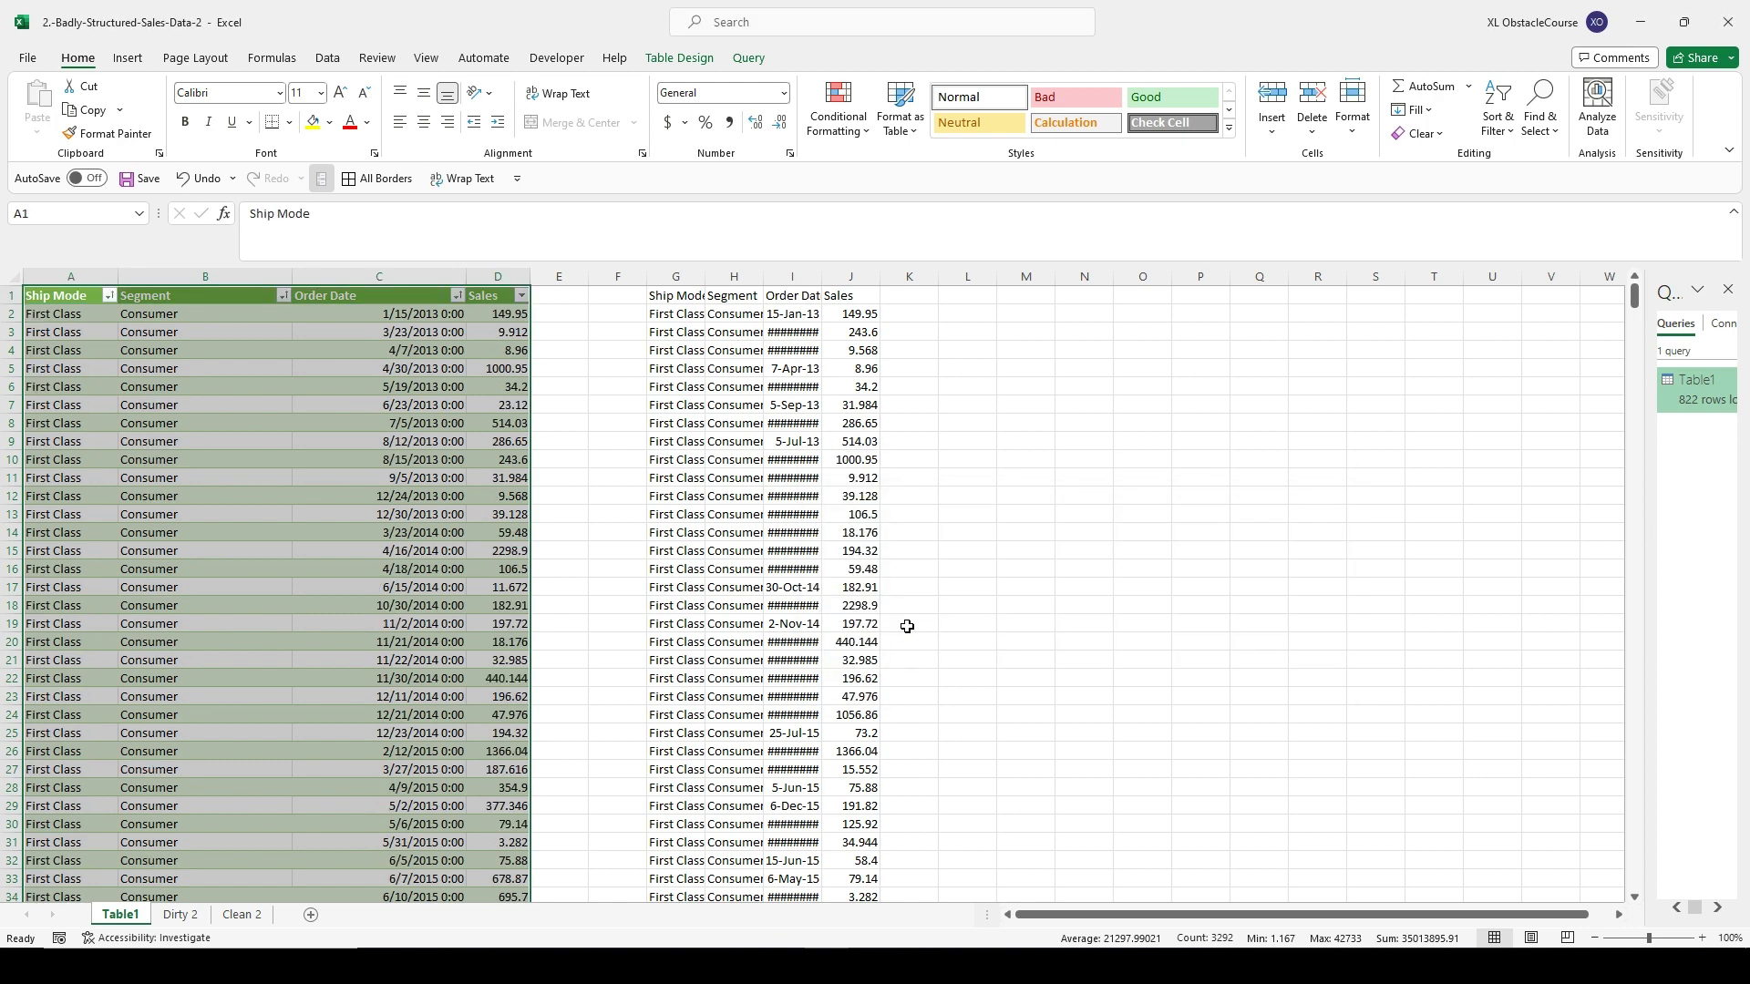
Sort the pasted solution data in columns G to J ascending by Ship Mode, Segment and Order Date.
{"action": "key", "text": "ctrl+Right"}
{"action": "key", "text": "ctrl+Right"}
{"action": "key", "text": "ctrl+shift+Right"}
{"action": "key", "text": "ctrl+shift+Down"}
{"action": "key", "text": "alt+d"}
{"action": "key", "text": "s"}
{"action": "key", "text": "alt+a"}
{"action": "key", "text": "alt+a"}
{"action": "key", "text": "Tab"}
{"action": "key", "text": "Tab"}
{"action": "key", "text": "Tab"}
{"action": "key", "text": "Tab"}
{"action": "key", "text": "Tab"}
{"action": "key", "text": "Tab"}
{"action": "key", "text": "Up"}
{"action": "key", "text": "Up"}
{"action": "key", "text": "Tab"}
{"action": "key", "text": "Down"}
{"action": "key", "text": "Tab"}
{"action": "key", "text": "Tab"}
{"action": "key", "text": "Tab"}
{"action": "key", "text": "Tab"}
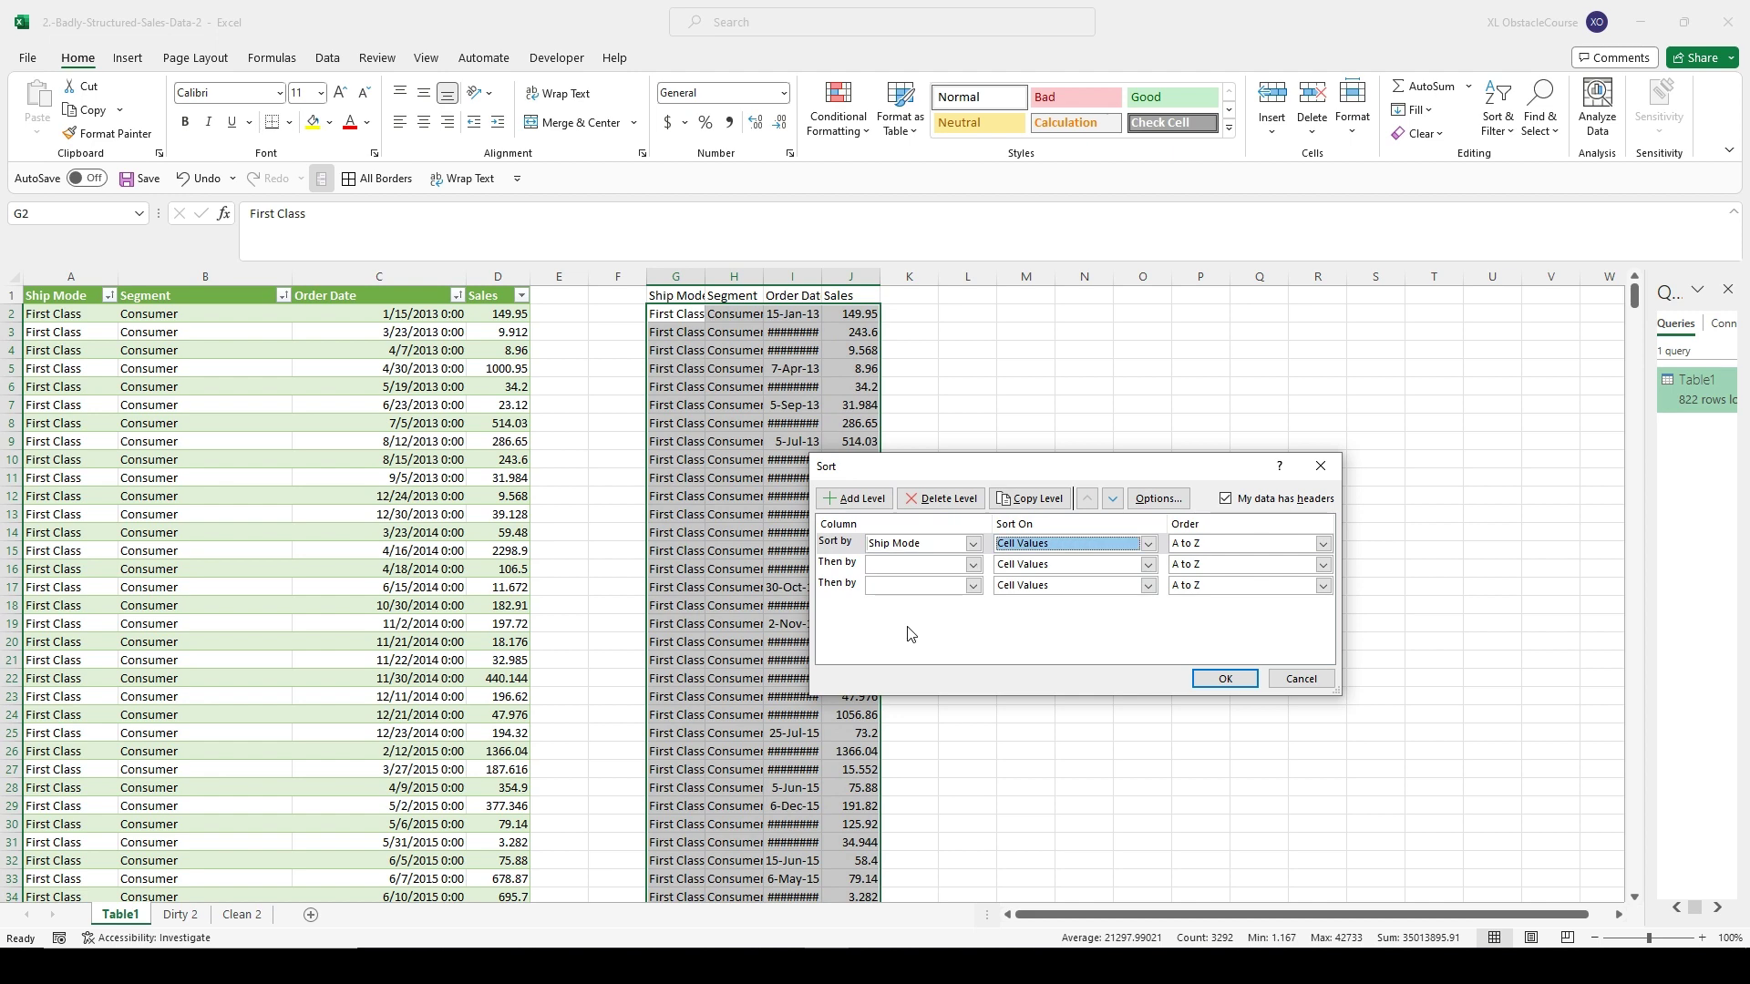
{"action": "key", "text": "Tab"}
{"action": "key", "text": "Tab"}
{"action": "key", "text": "Tab"}
{"action": "key", "text": "Tab"}
{"action": "key", "text": "Tab"}
{"action": "key", "text": "Tab"}
{"action": "key", "text": "Tab"}
{"action": "key", "text": "Down"}
{"action": "key", "text": "Tab"}
{"action": "key", "text": "Down"}
{"action": "key", "text": "Down"}
{"action": "key", "text": "Tab"}
{"action": "key", "text": "Tab"}
{"action": "key", "text": "Tab"}
{"action": "key", "text": "Tab"}
{"action": "key", "text": "Tab"}
{"action": "key", "text": "Tab"}
{"action": "key", "text": "Tab"}
{"action": "key", "text": "Tab"}
{"action": "key", "text": "Tab"}
{"action": "key", "text": "Tab"}
{"action": "key", "text": "Tab"}
{"action": "key", "text": "Down"}
{"action": "key", "text": "Down"}
{"action": "key", "text": "Down"}
{"action": "key", "text": "Down"}
{"action": "key", "text": "Up"}
{"action": "key", "text": "Return"}
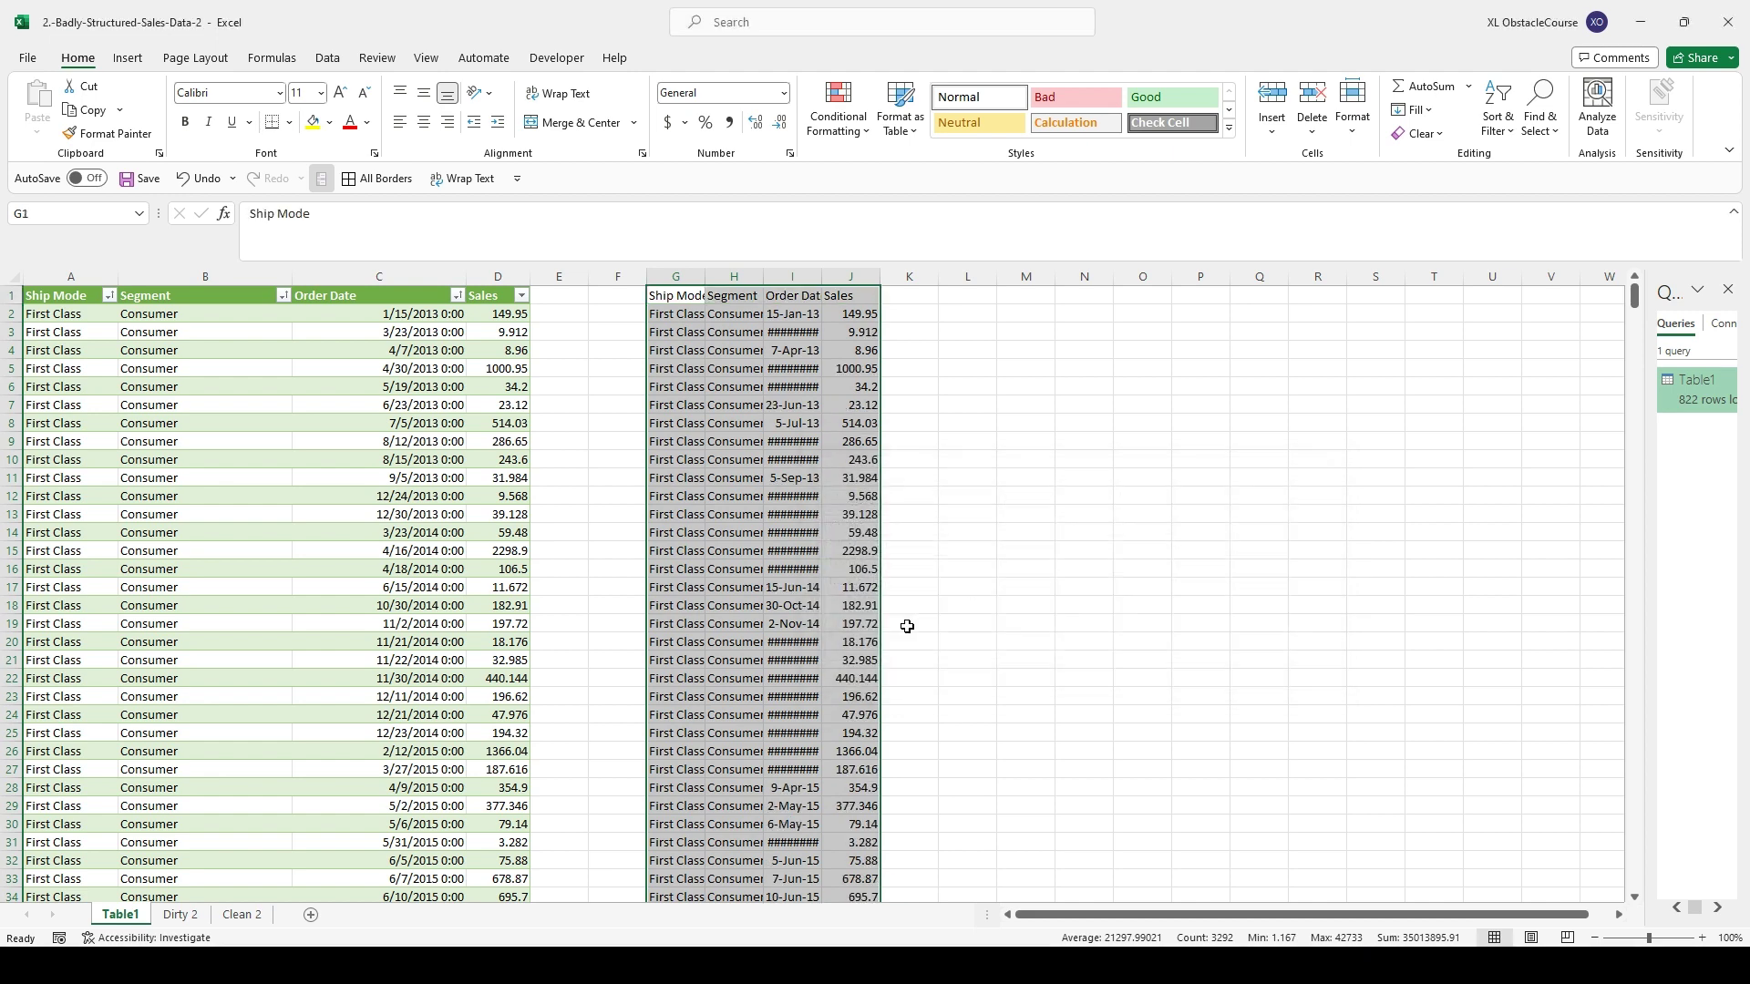
Enter the formula =Table1_2[@[Ship Mode]]=G2 in L2 to compare the table's first Ship Mode value with the solution data.
{"action": "key", "text": "Right"}
{"action": "key", "text": "Right"}
{"action": "key", "text": "Right"}
{"action": "key", "text": "Right"}
{"action": "key", "text": "Down"}
{"action": "key", "text": "Right"}
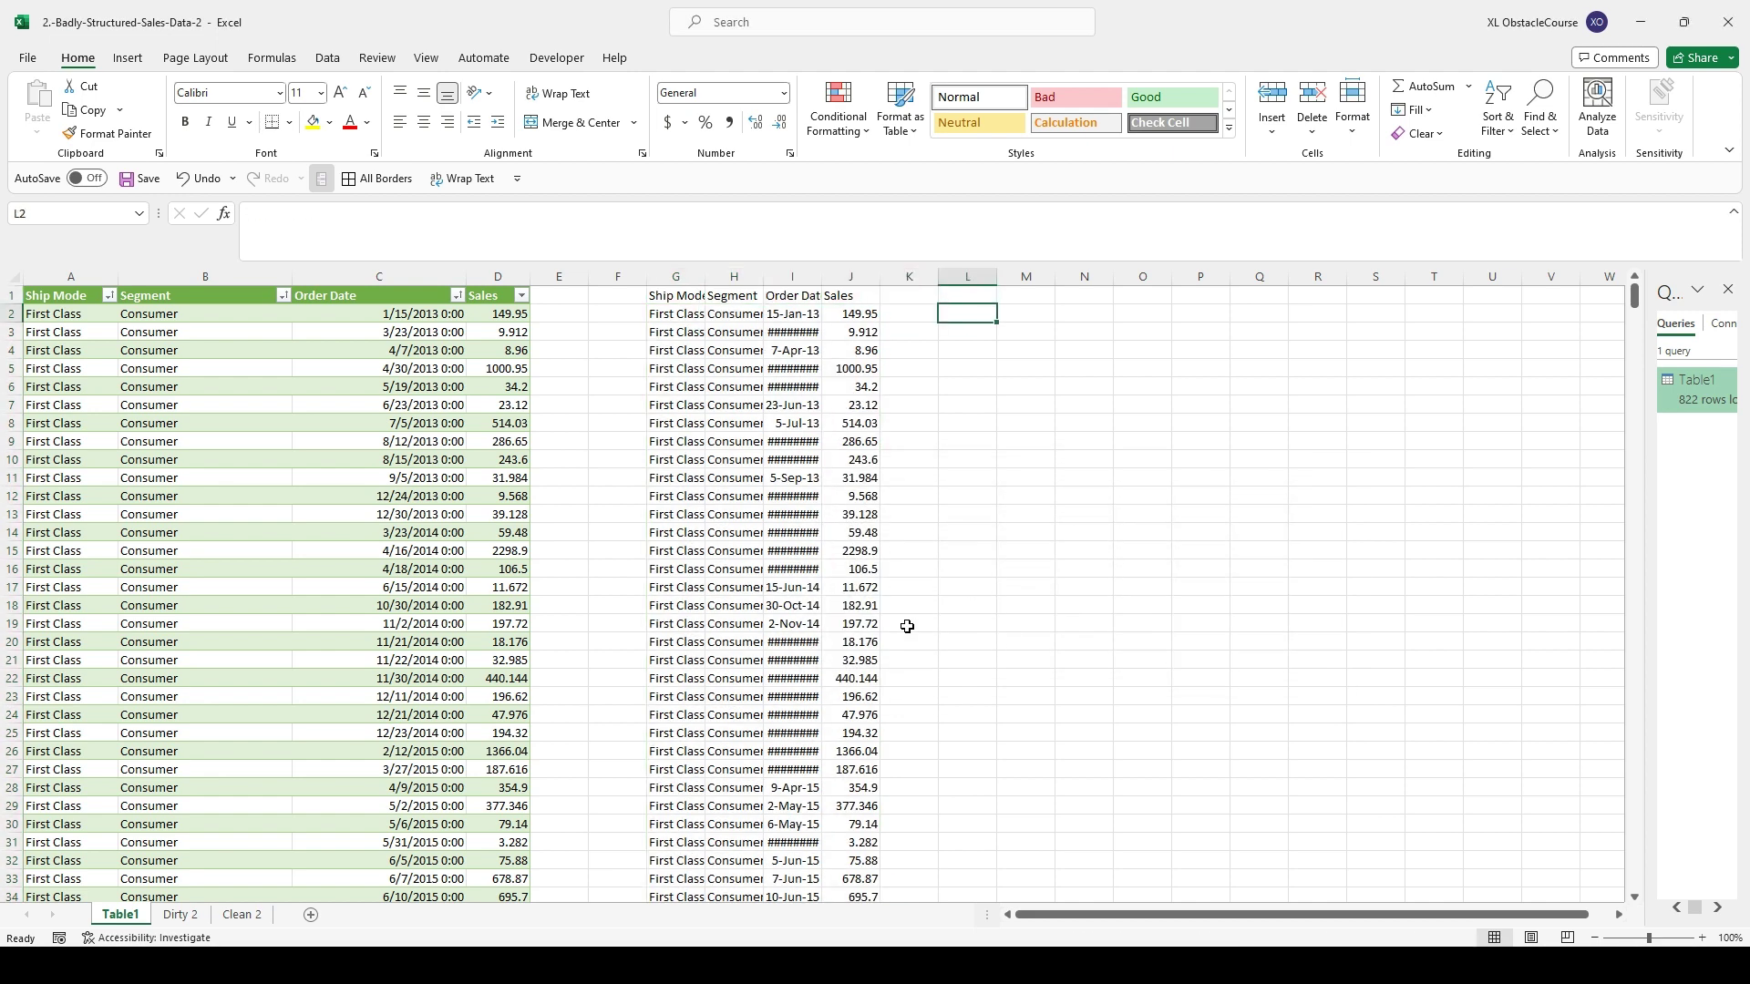
{"action": "type", "text": "="}
{"action": "key", "text": "ctrl+Left"}
{"action": "key", "text": "ctrl+Left"}
{"action": "key", "text": "ctrl+Left"}
{"action": "key", "text": "ctrl+Left"}
{"action": "type", "text": "="}
{"action": "key", "text": "Left"}
{"action": "key", "text": "Left"}
{"action": "key", "text": "Left"}
{"action": "key", "text": "Left"}
{"action": "key", "text": "Left"}
{"action": "key", "text": "Return"}
Fill the comparison formula down and across L2:O823 and inspect the copied formula in M2.
{"action": "key", "text": "Left"}
{"action": "key", "text": "Left"}
{"action": "key", "text": "ctrl+Down"}
{"action": "key", "text": "Right"}
{"action": "key", "text": "Right"}
{"action": "key", "text": "ctrl+shift+Up"}
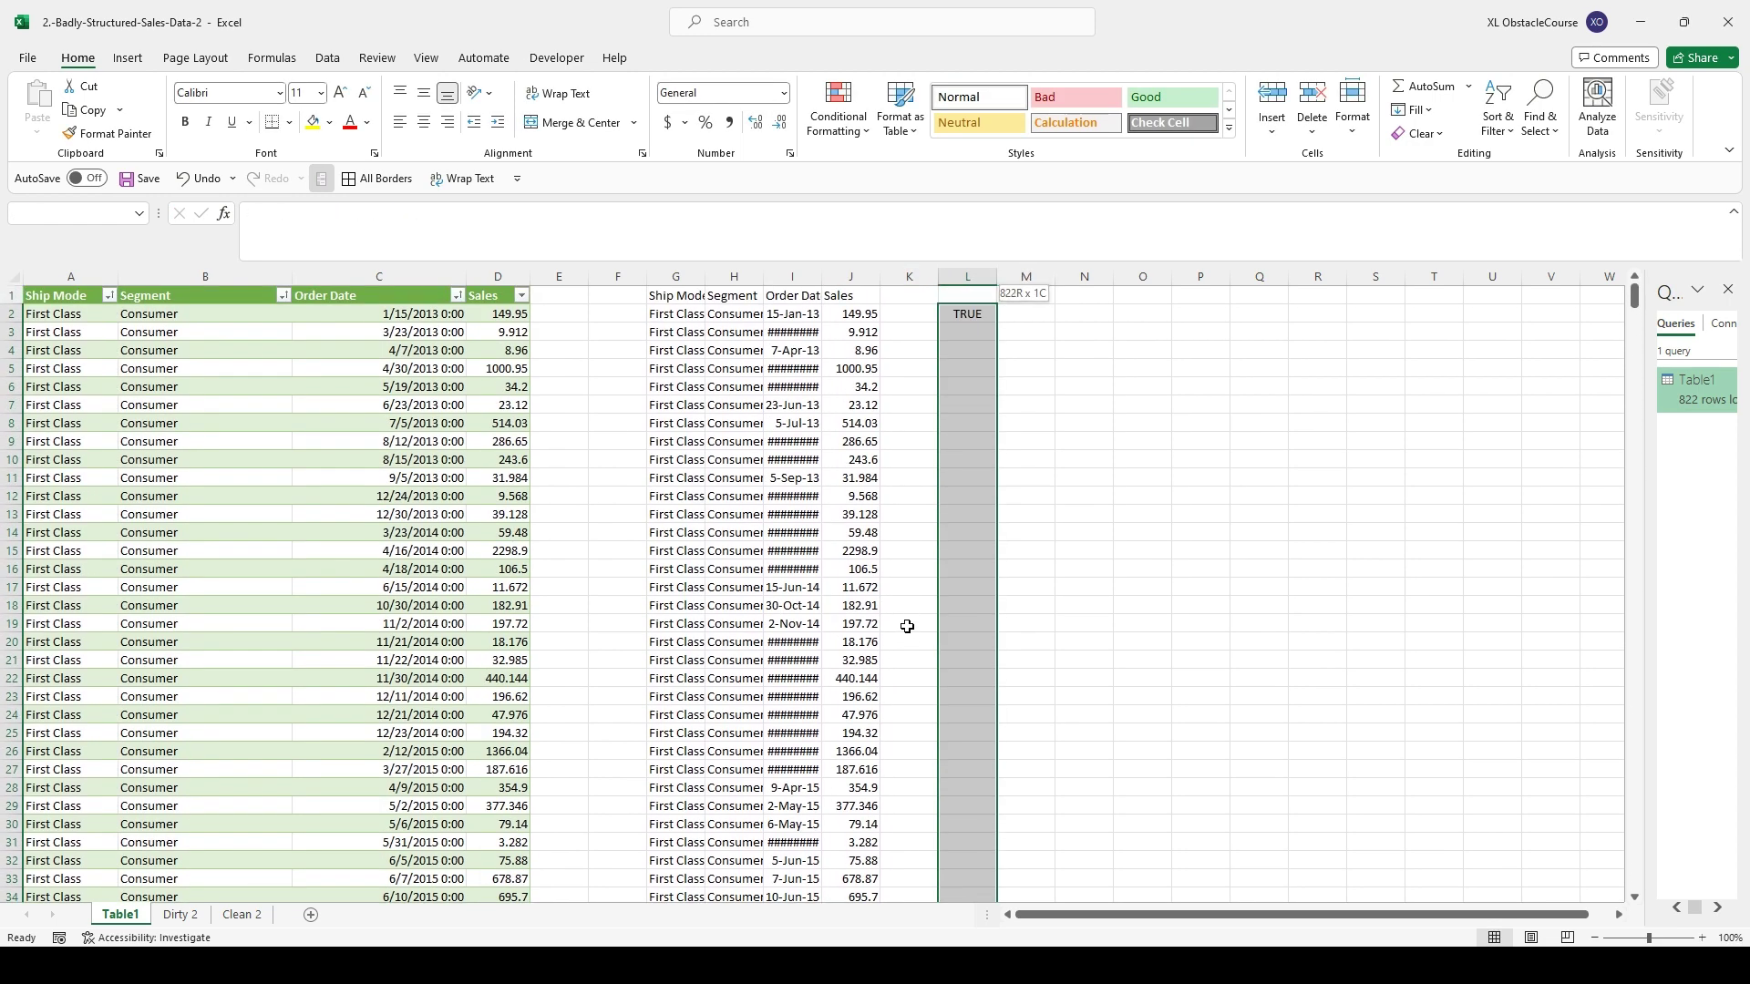
{"action": "key", "text": "shift+Right"}
{"action": "key", "text": "shift+Right"}
{"action": "key", "text": "shift+Right"}
{"action": "key", "text": "ctrl+d"}
{"action": "key", "text": "ctrl+r"}
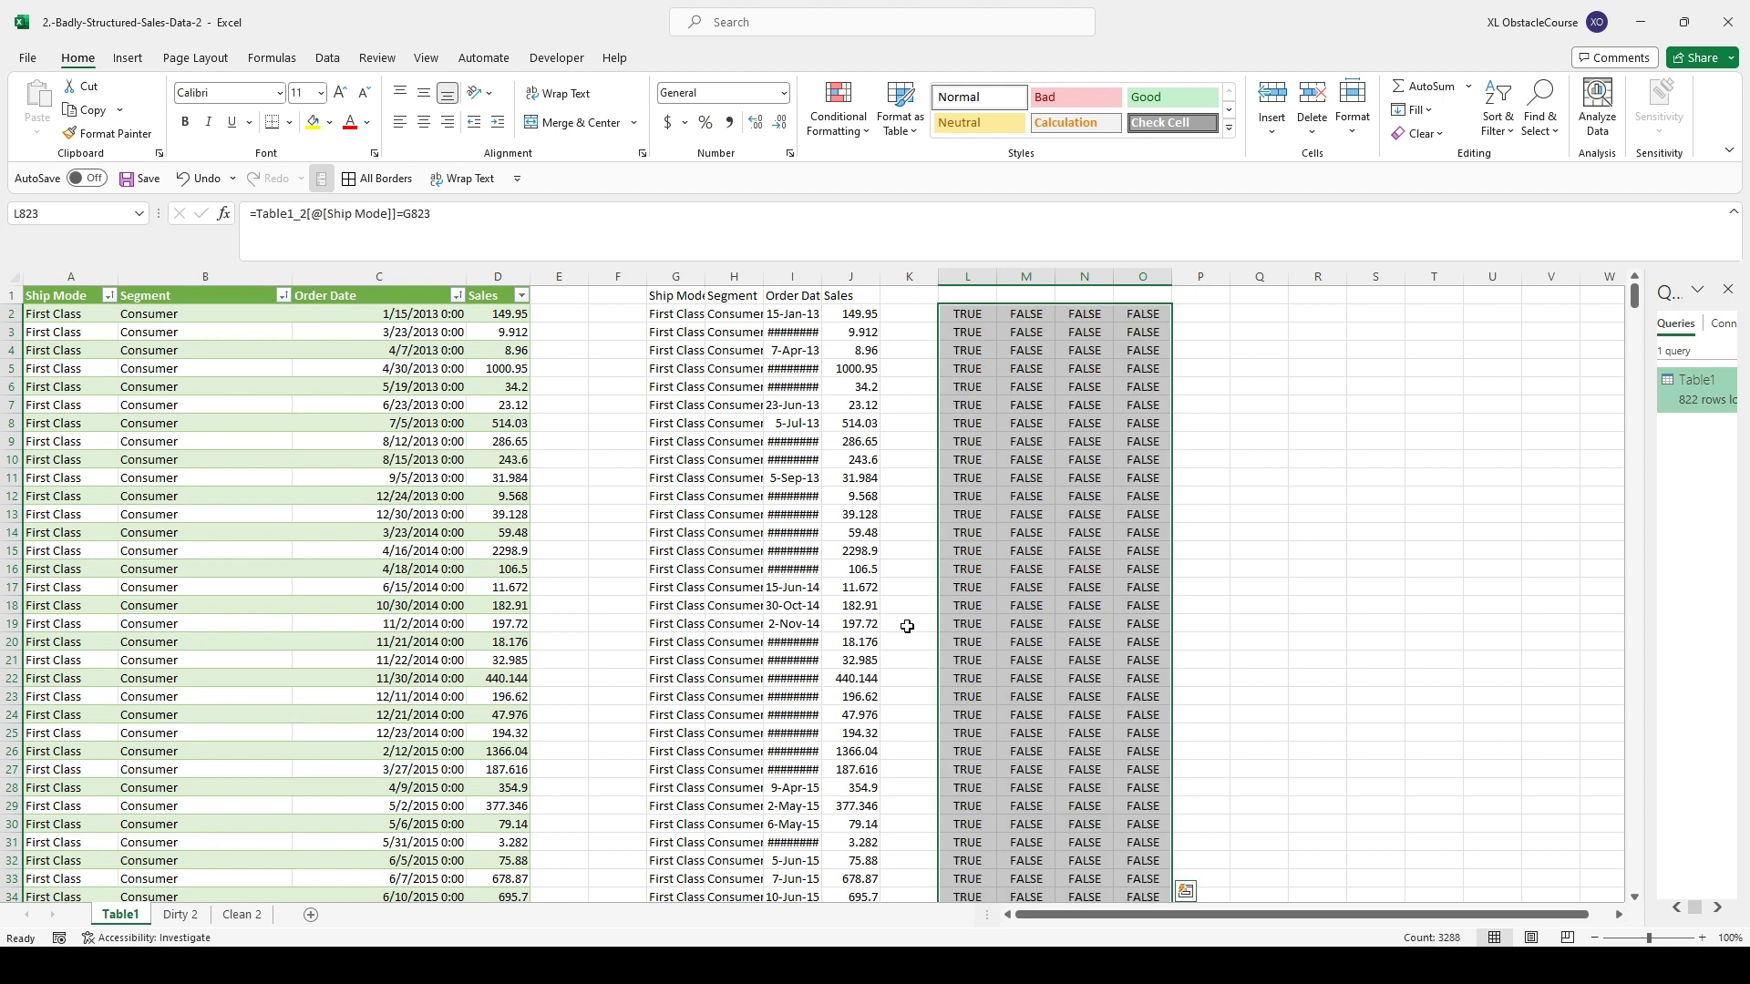
{"action": "double_click", "coordinate": [1030, 319]}
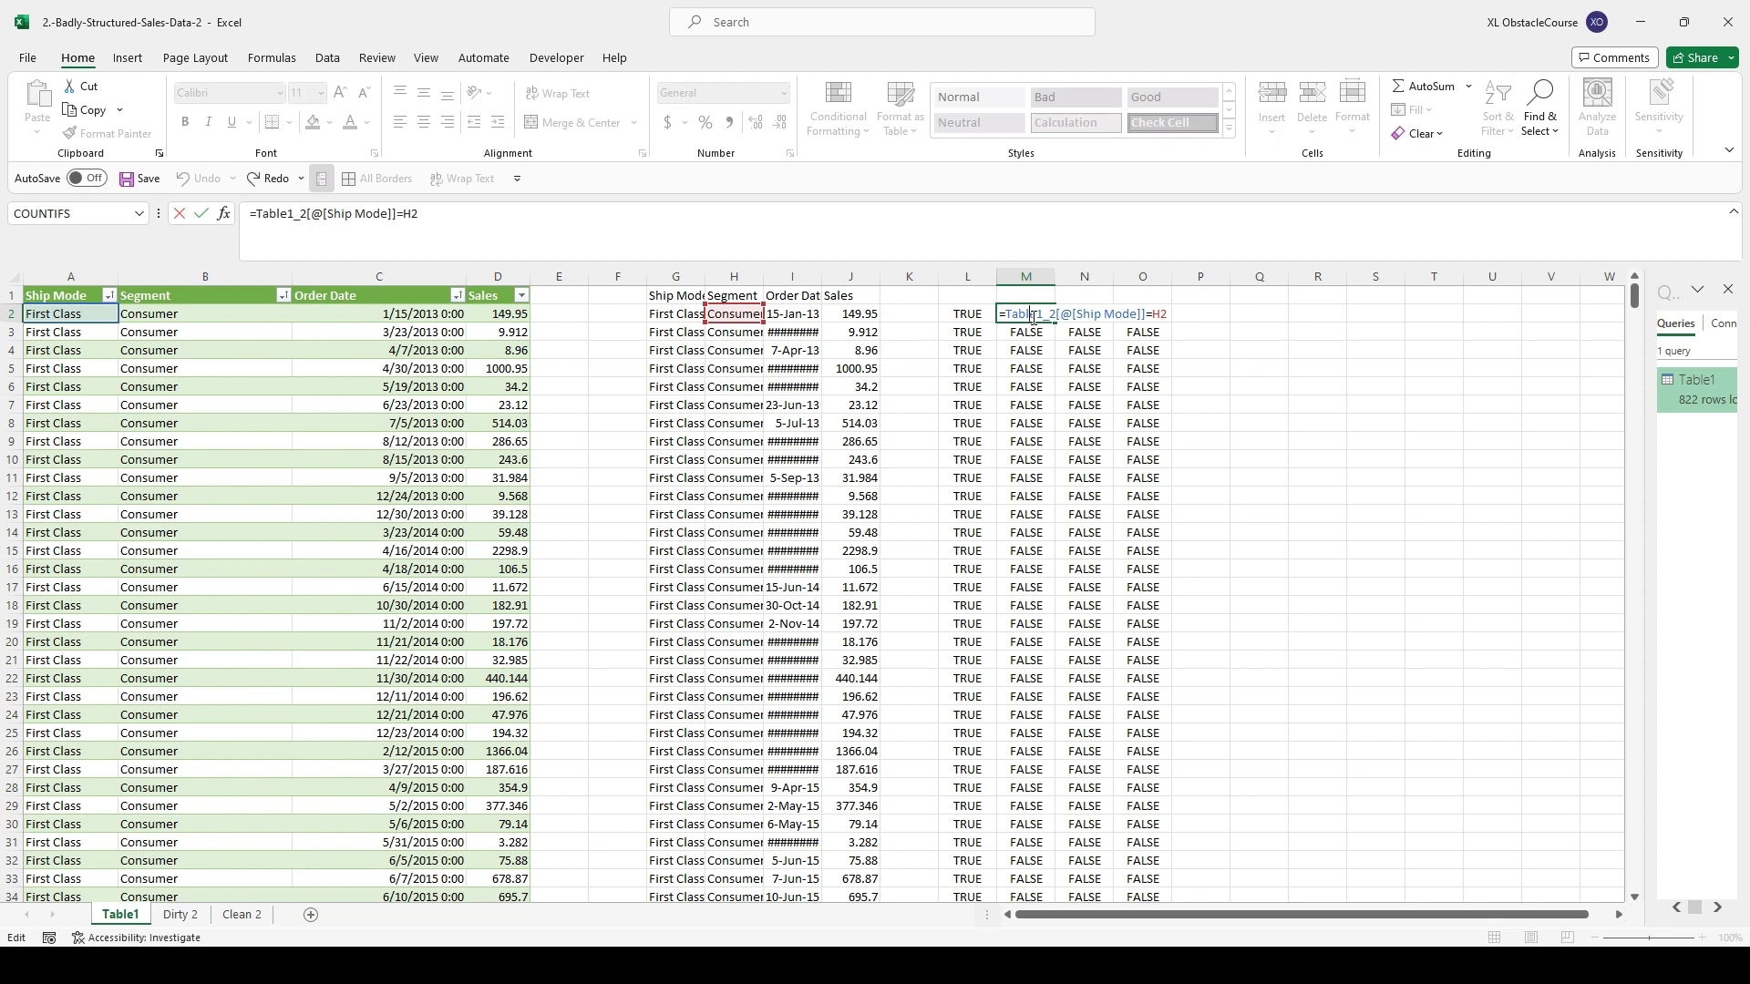
{"action": "key", "text": "Escape"}
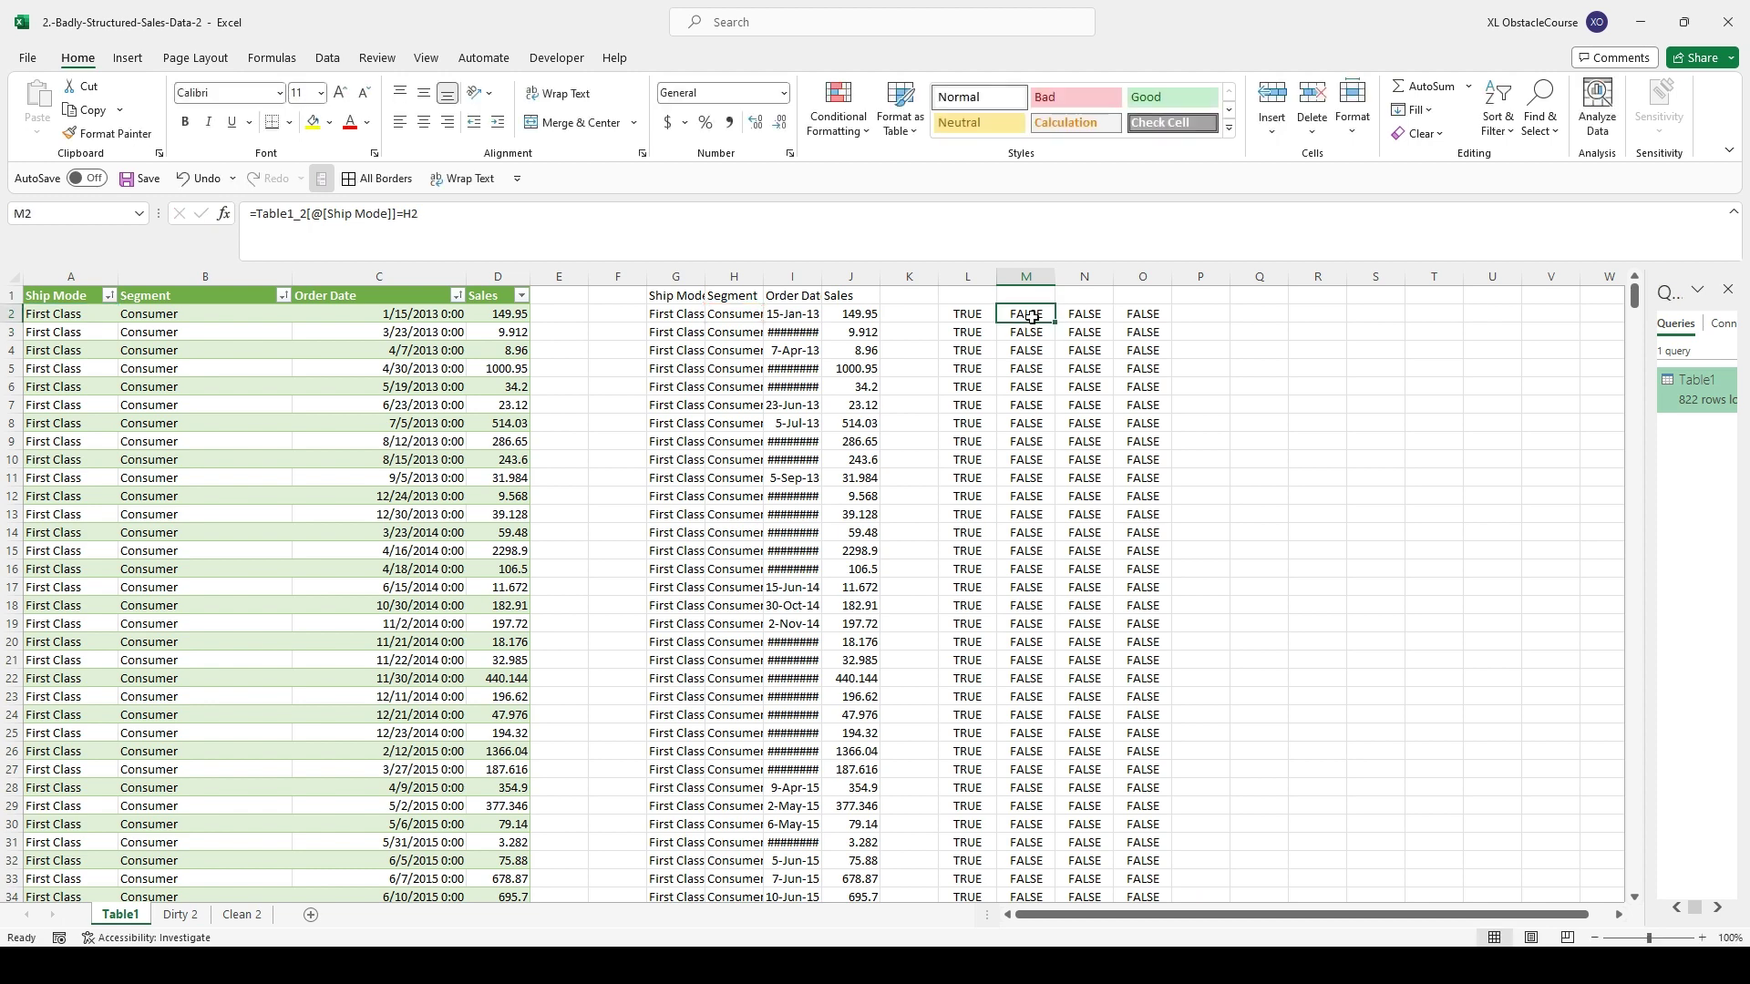
Convert the loaded query table in columns A to D to a normal range.
{"action": "key", "text": "ctrl+Left"}
{"action": "key", "text": "ctrl+Left"}
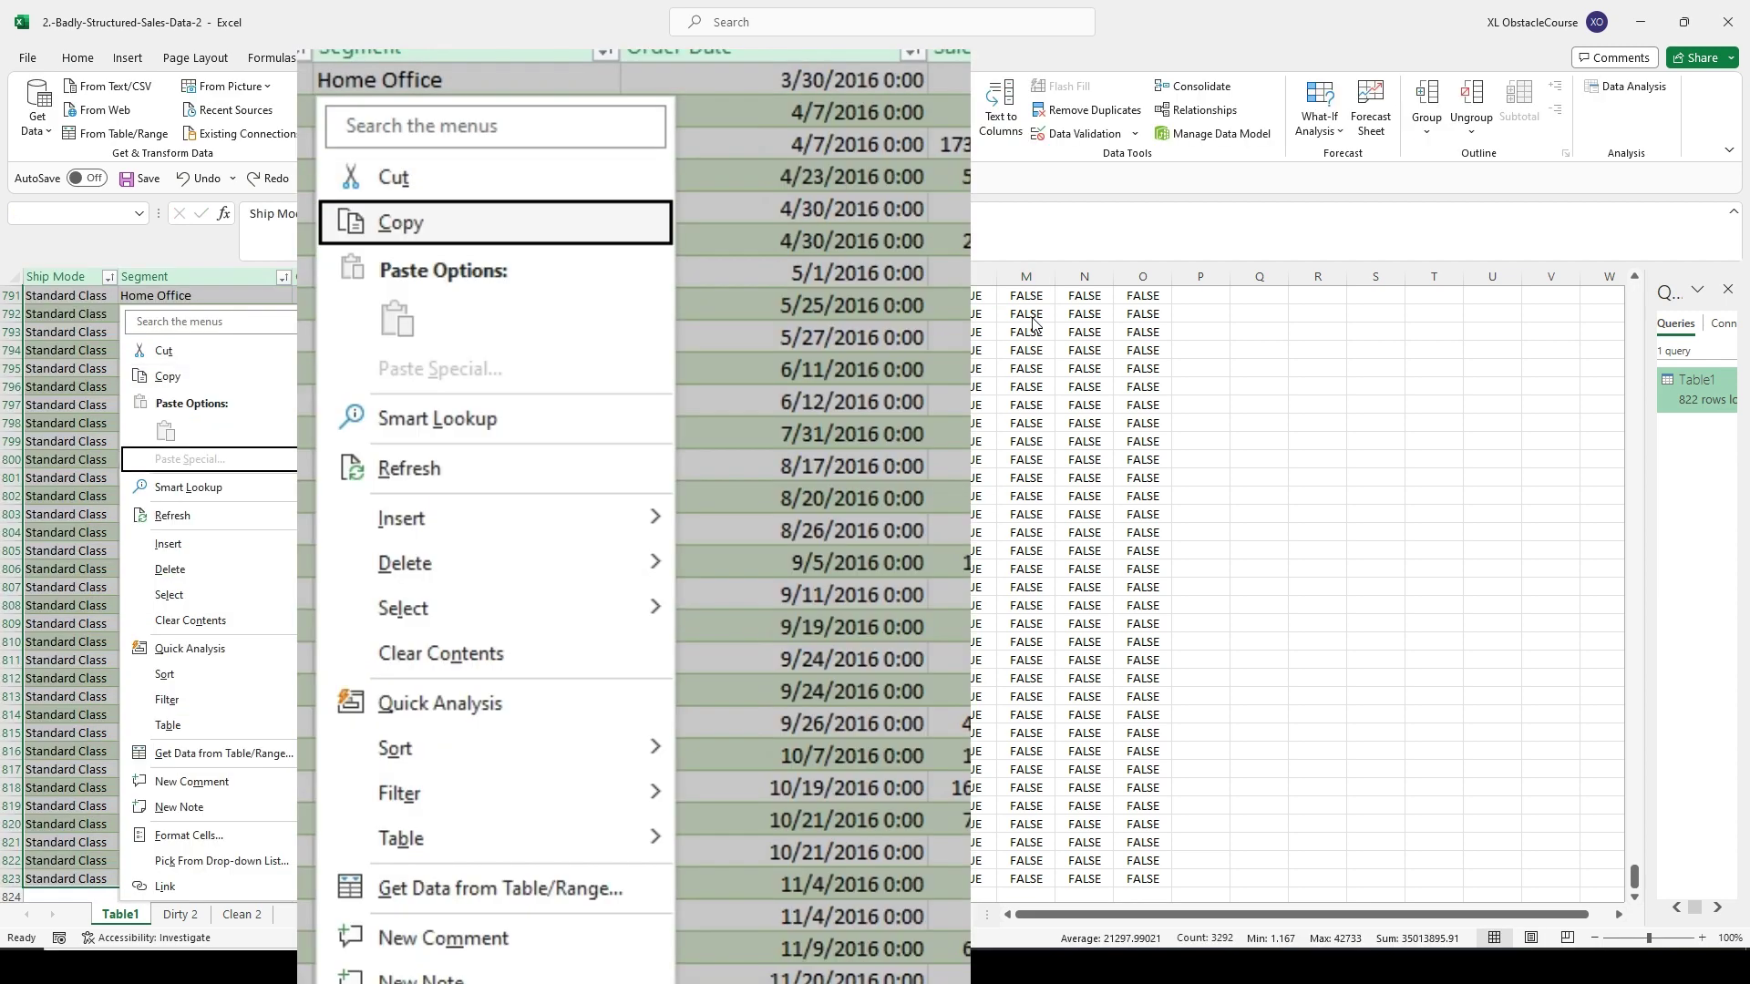
{"action": "key", "text": "Down"}
{"action": "key", "text": "Down"}
{"action": "key", "text": "Down"}
{"action": "key", "text": "Down"}
{"action": "key", "text": "Down"}
{"action": "key", "text": "Down"}
{"action": "key", "text": "Right"}
{"action": "key", "text": "Left"}
{"action": "key", "text": "Down"}
{"action": "key", "text": "Down"}
{"action": "key", "text": "Down"}
{"action": "key", "text": "Down"}
{"action": "key", "text": "Down"}
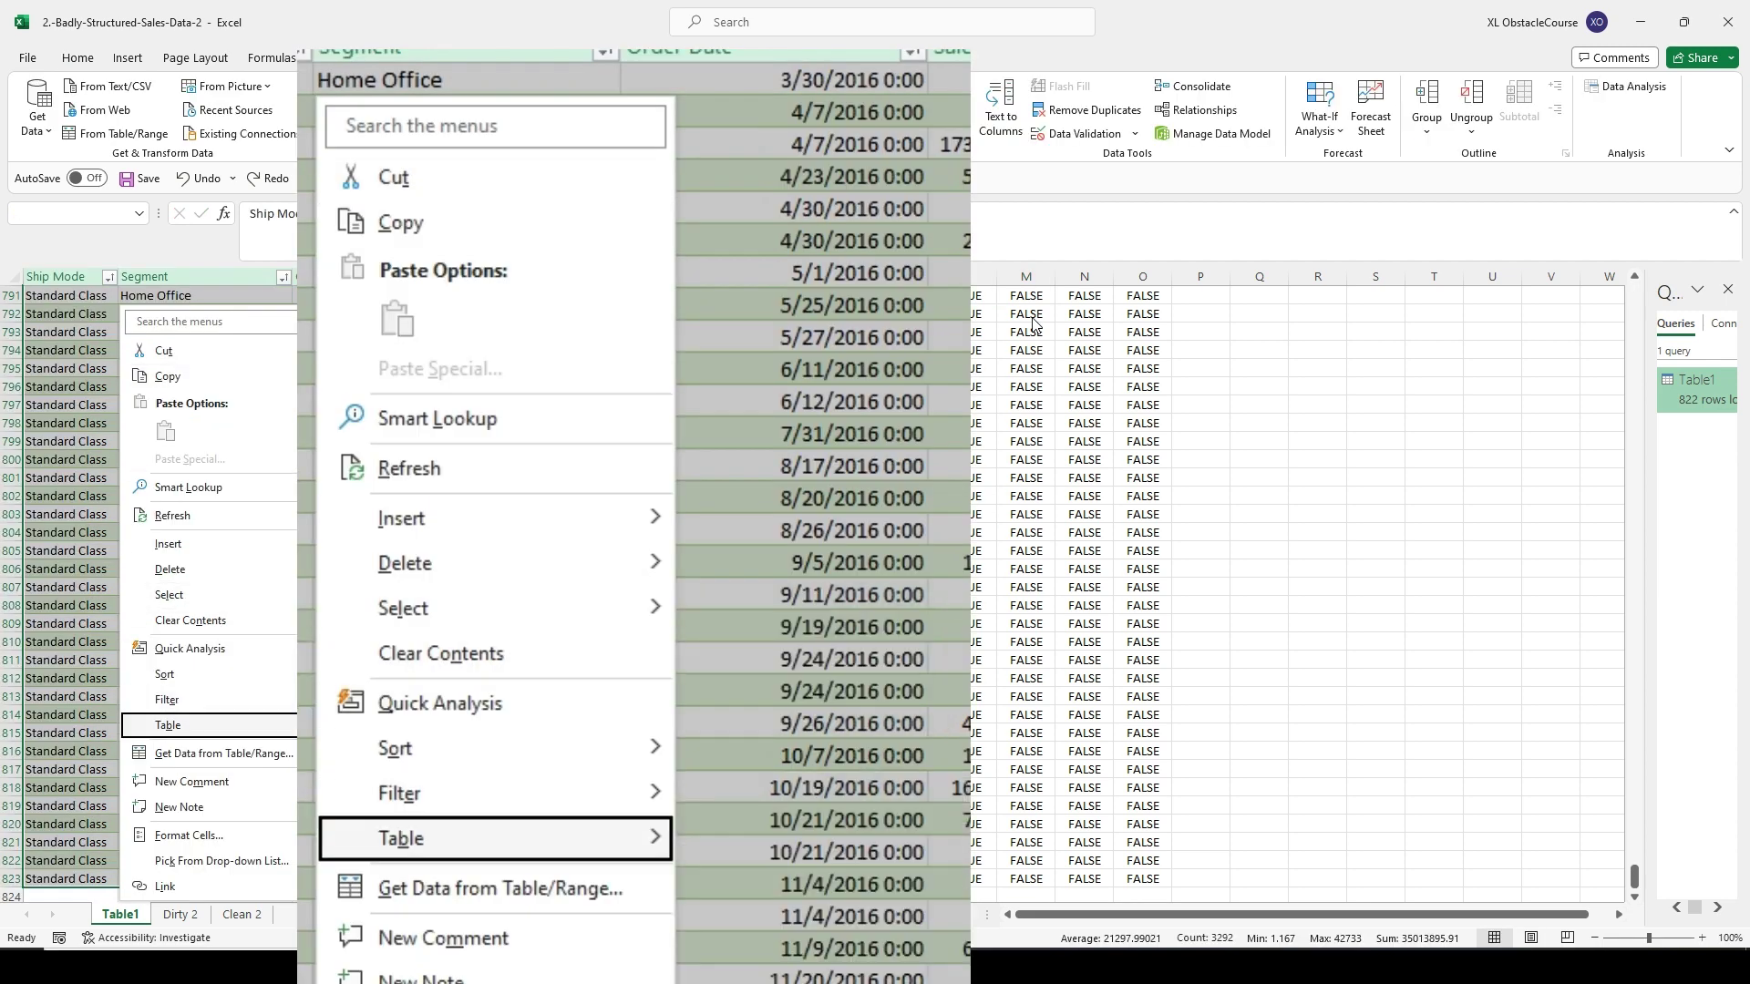
{"action": "key", "text": "Right"}
{"action": "key", "text": "Down"}
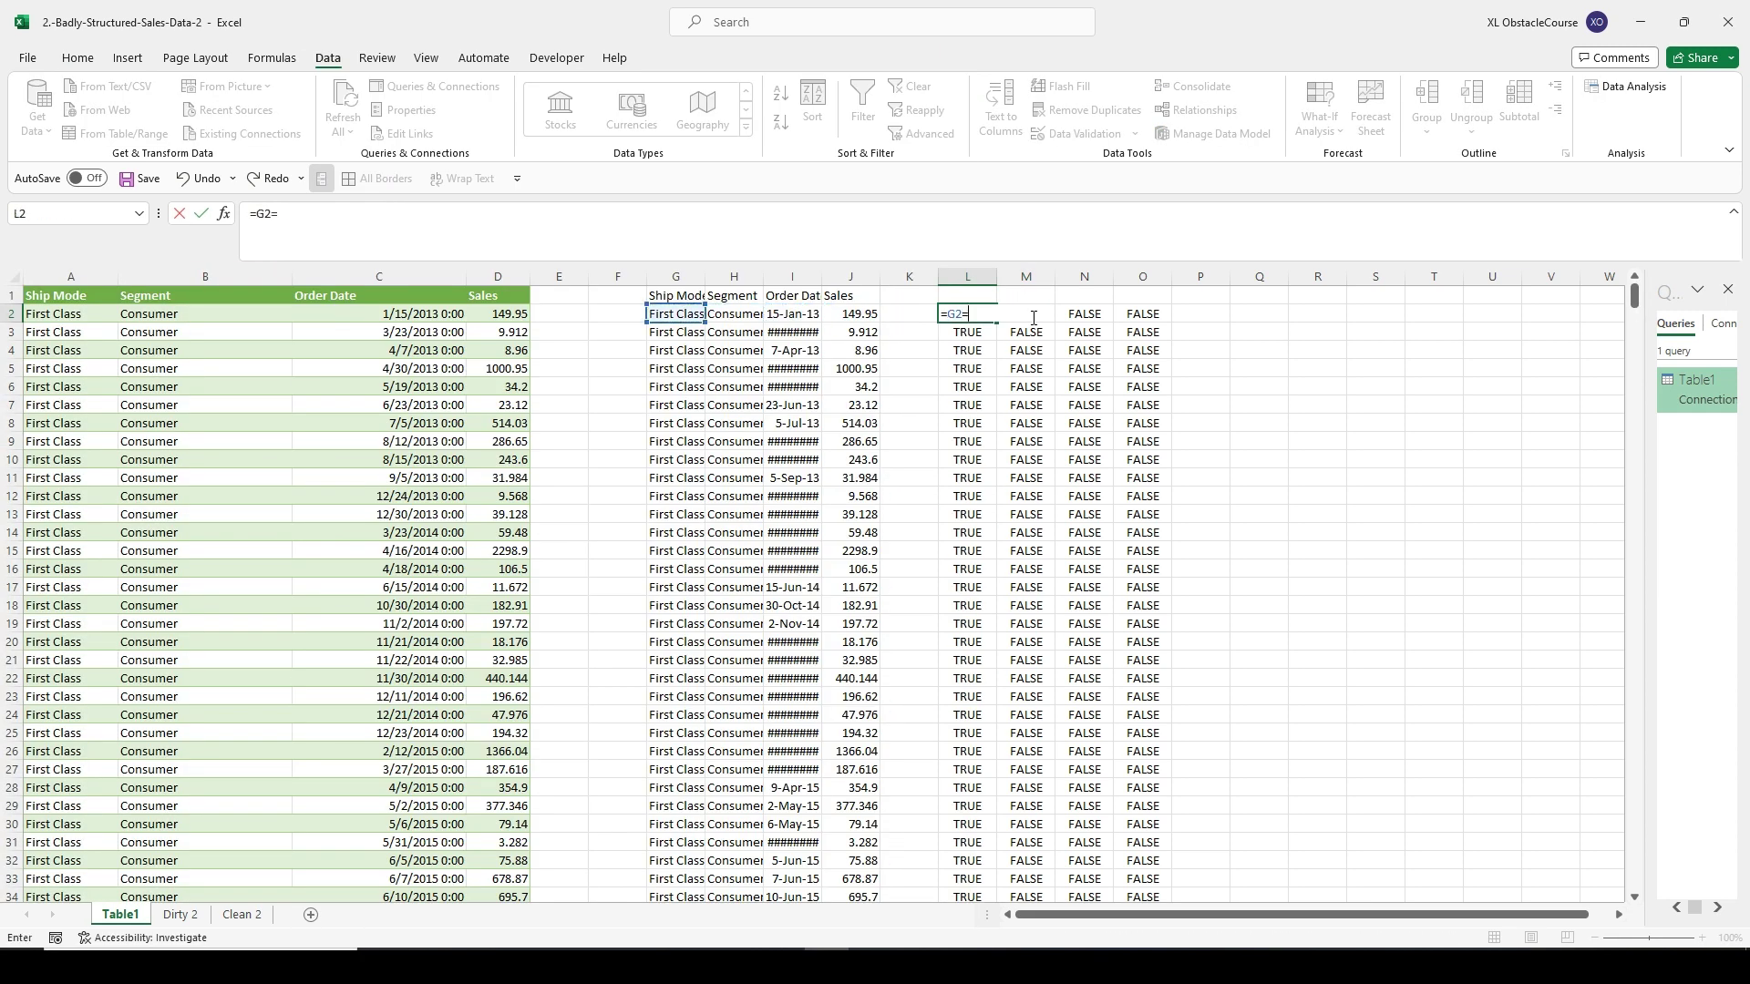
Replace the formula in L2 with =G2=A2 and select the comparison block L2:O823.
{"action": "key", "text": "ctrl+Left"}
{"action": "key", "text": "ctrl+Left"}
{"action": "key", "text": "ctrl+Left"}
{"action": "key", "text": "ctrl+Left"}
{"action": "key", "text": "ctrl+Return"}
{"action": "key", "text": "ctrl+shift+Right"}
{"action": "key", "text": "ctrl+shift+Down"}
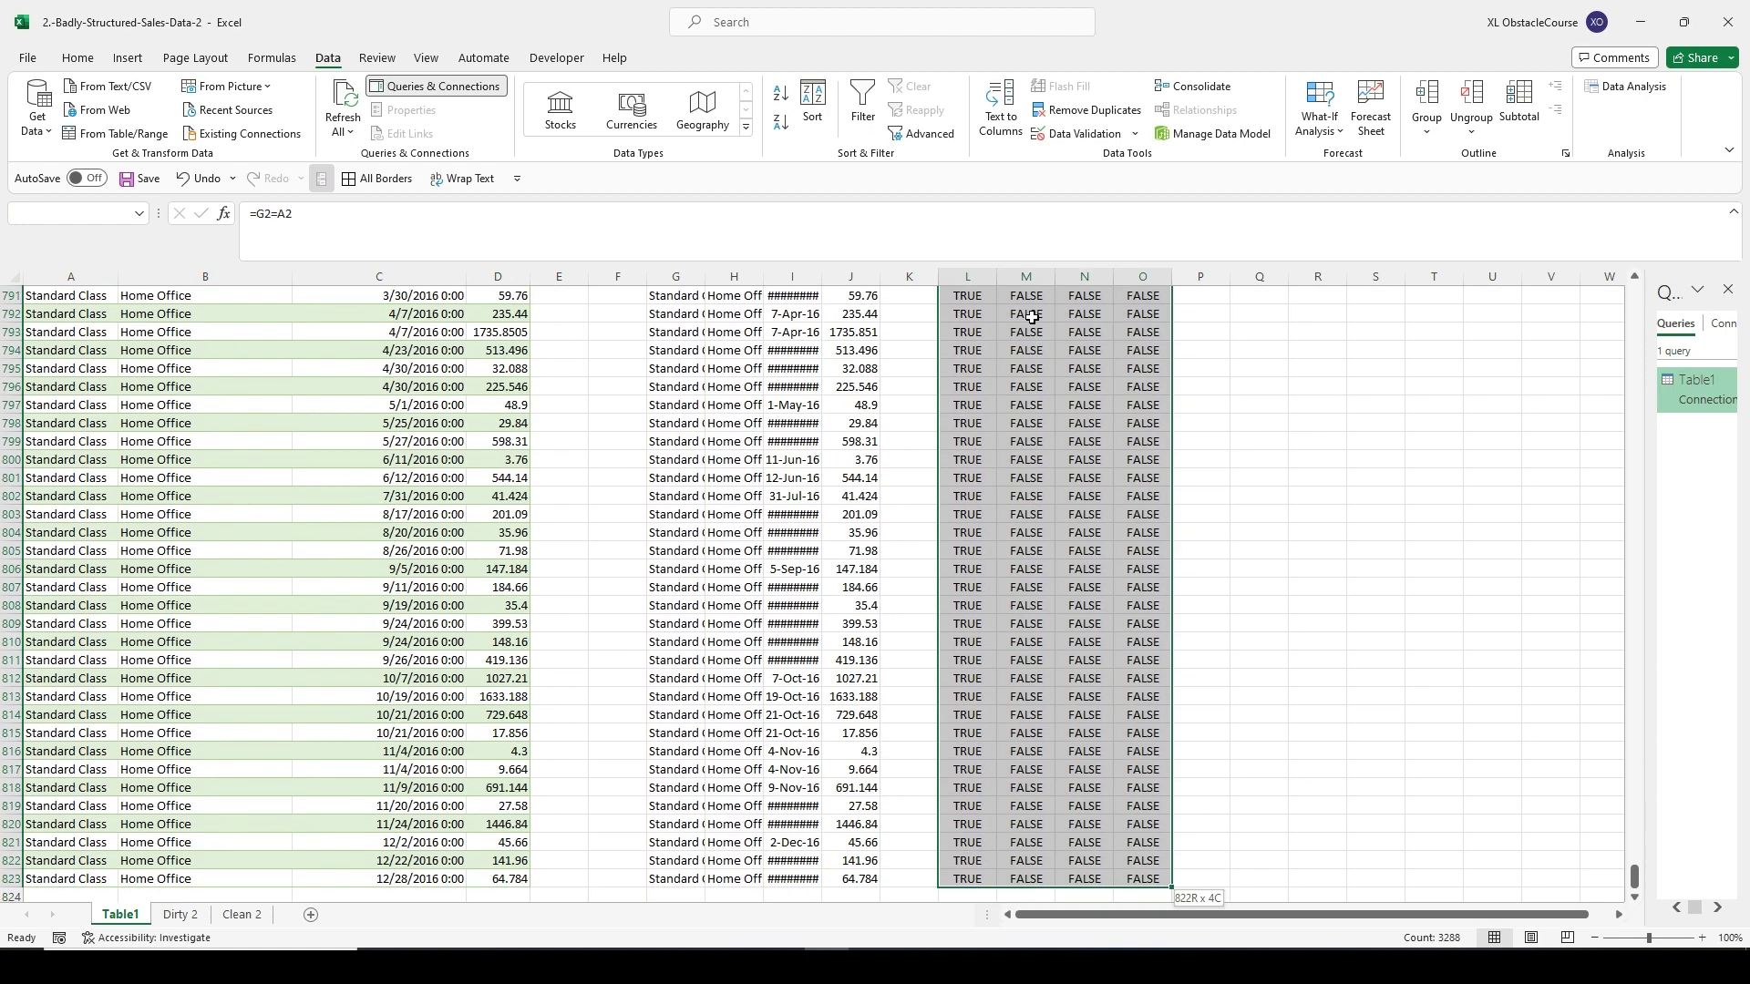